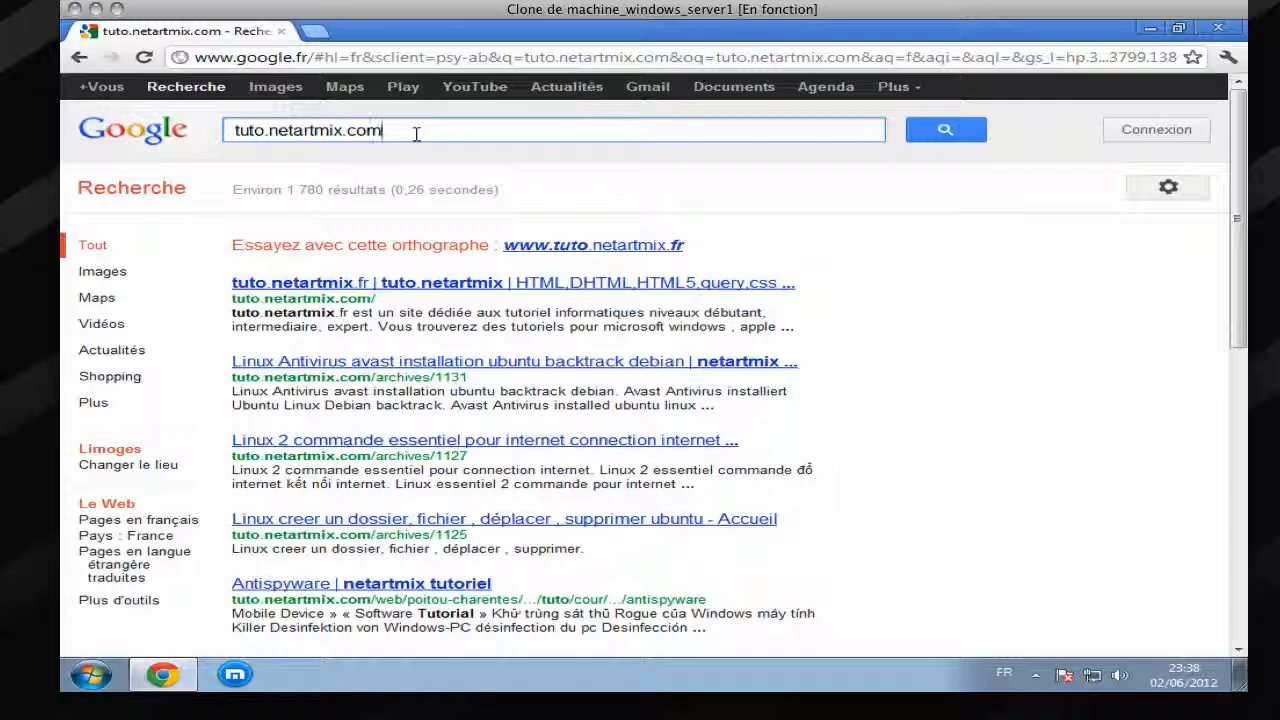
Step: Go back through the earlier search results for netartmix facebook and netartmix twitter, highlighting the top result title on each
left_click(79, 57)
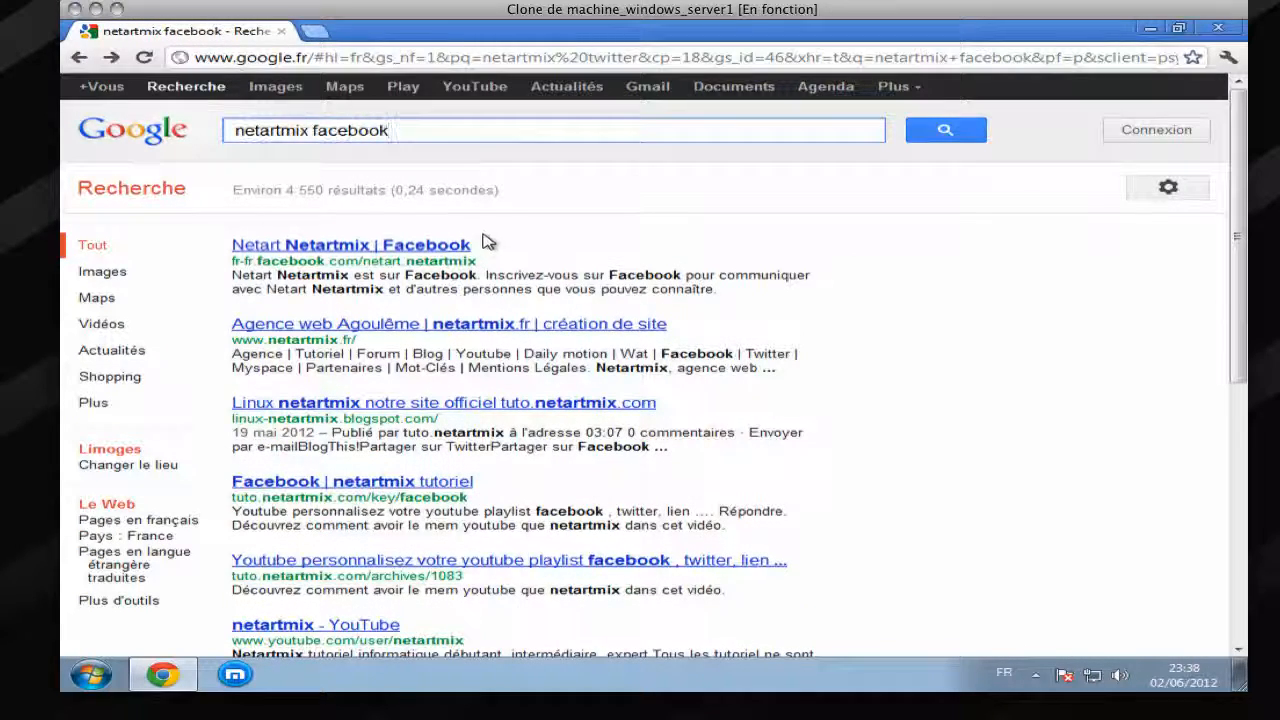
left_click_drag(490, 250, 345, 247)
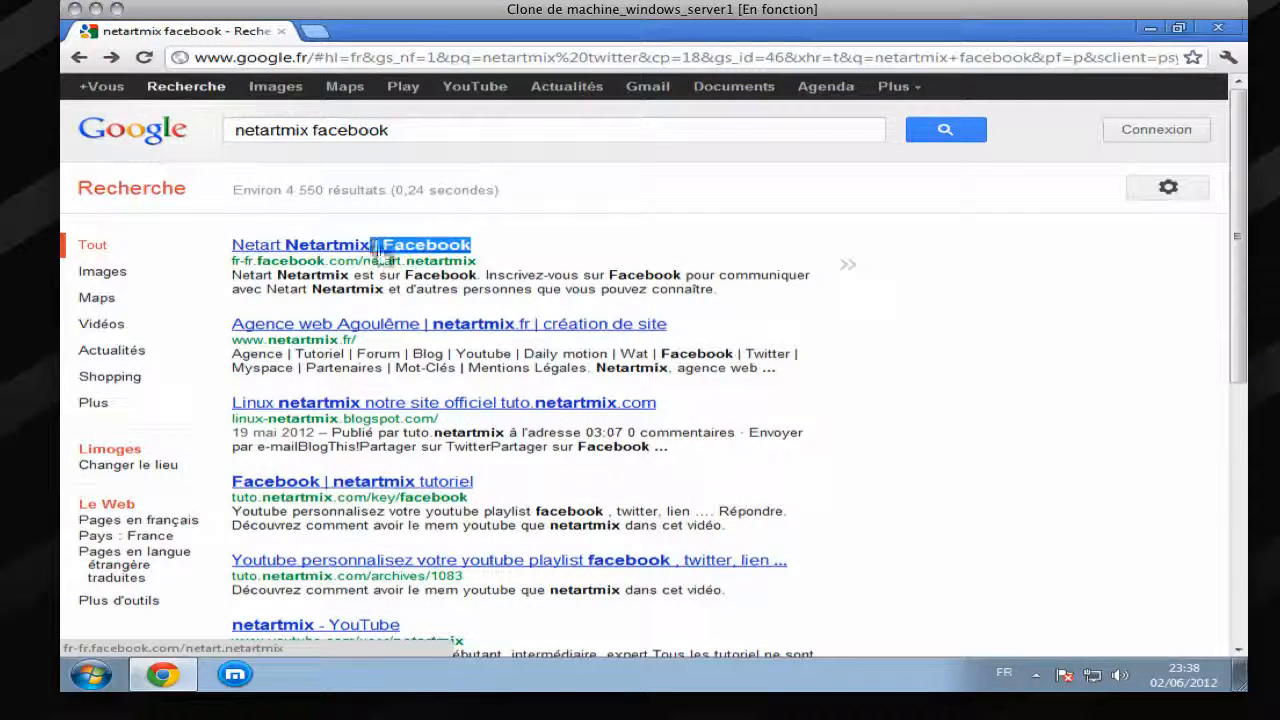
left_click(555, 249)
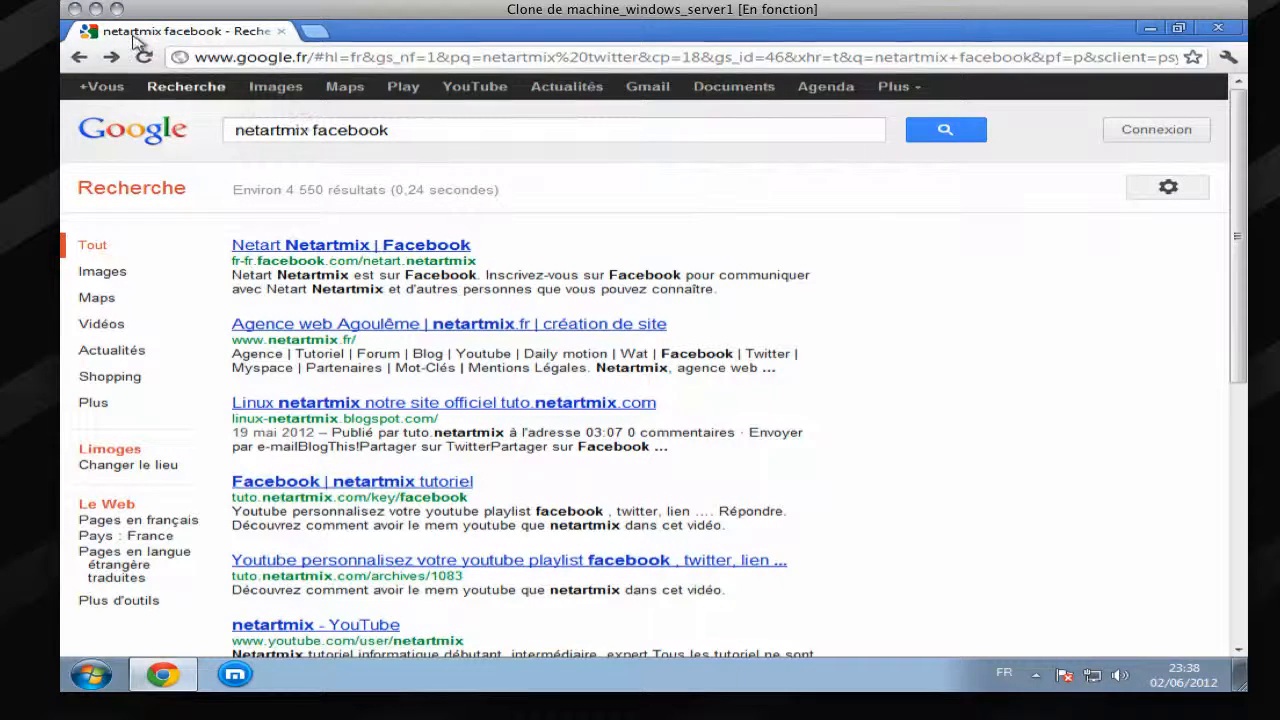
left_click(77, 57)
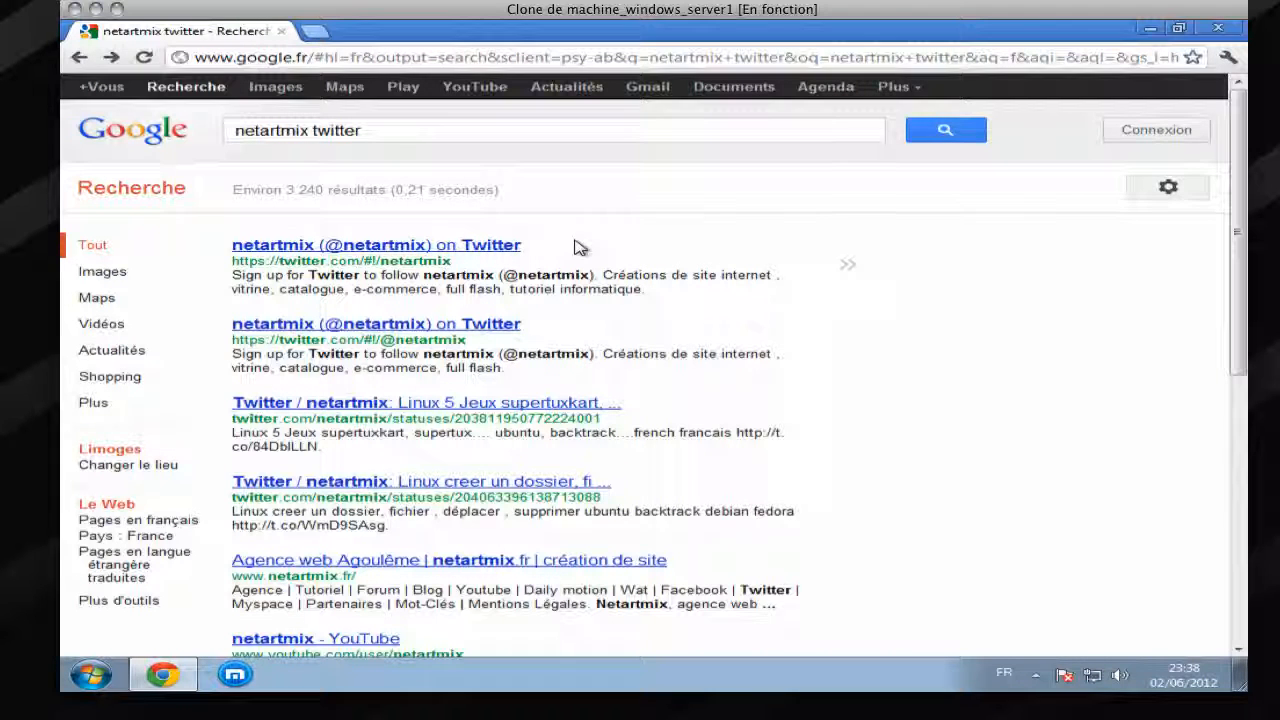
left_click_drag(561, 252, 416, 246)
left_click(551, 252)
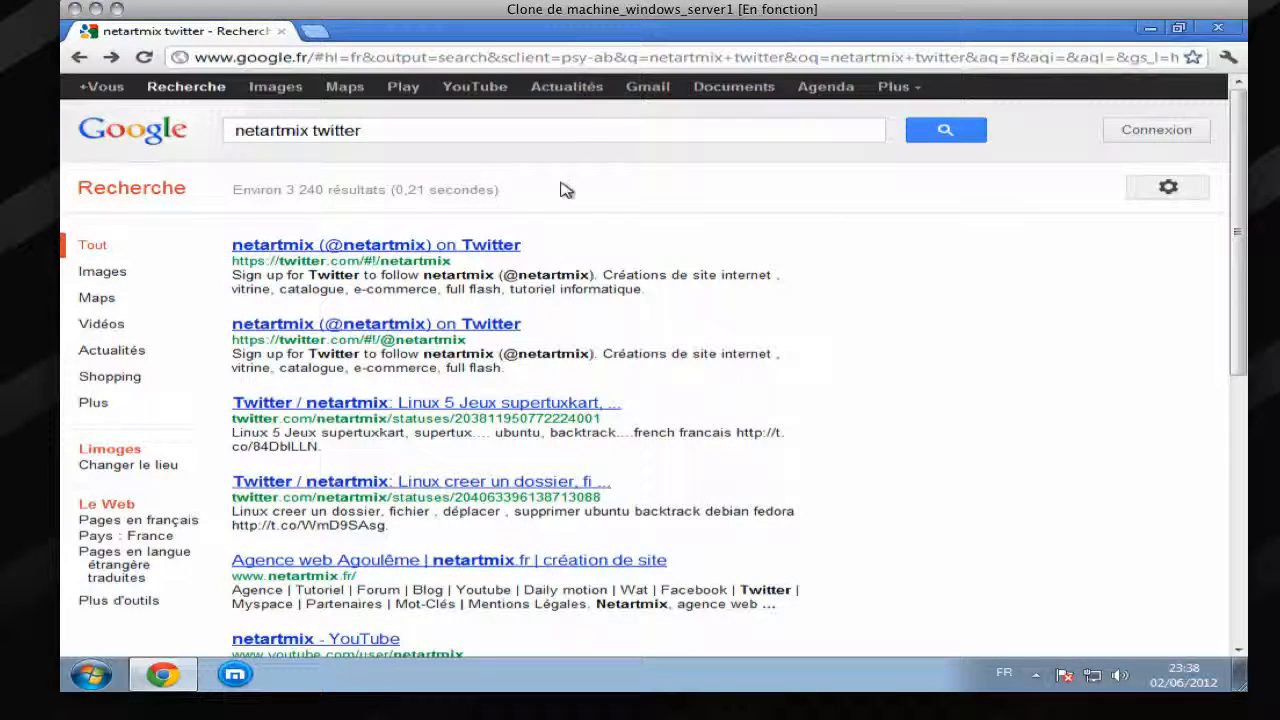
Step: Replace the current Google query with "nitro pdf reader" and run the search
left_click(407, 135)
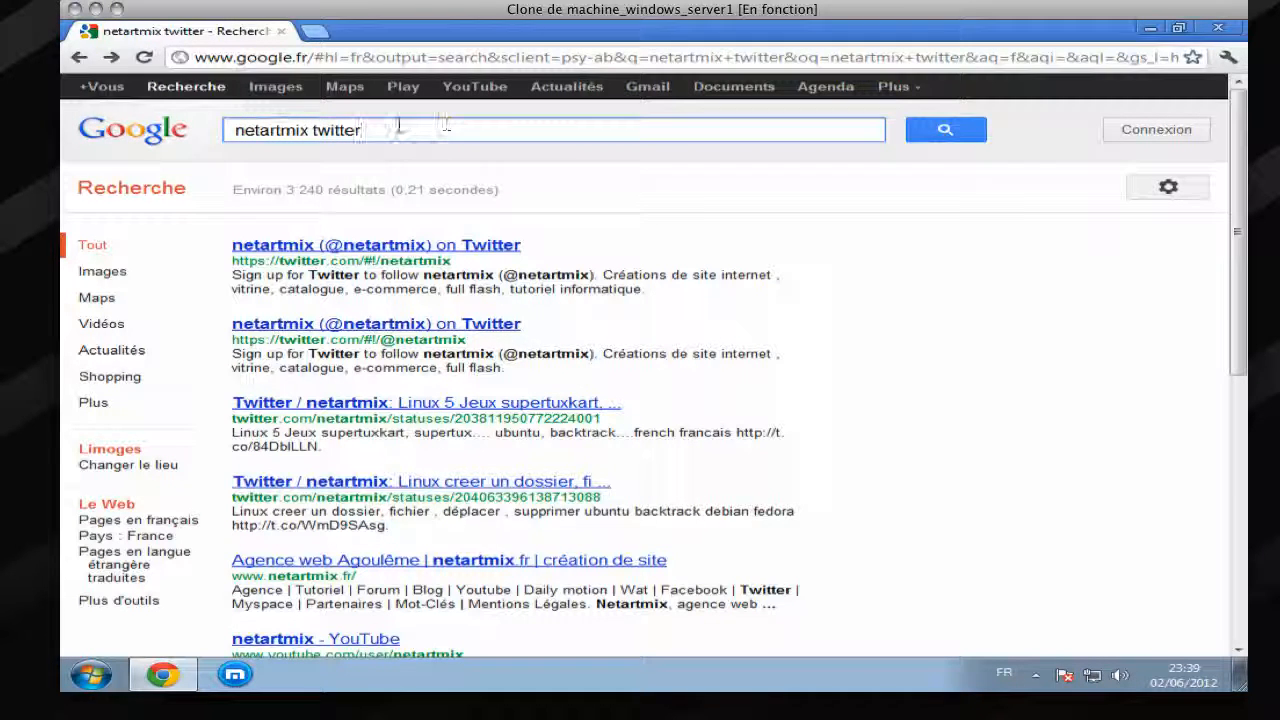
triple_click(398, 126)
key("BackSpace")
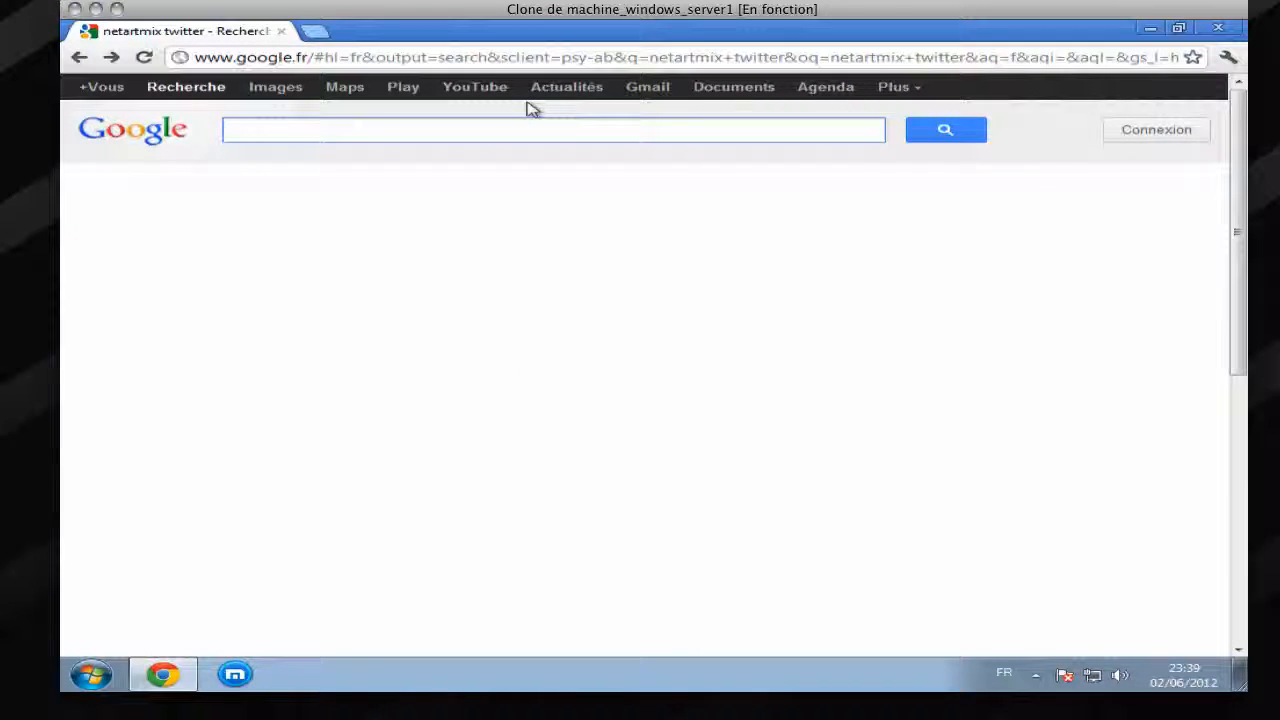
type("nitro")
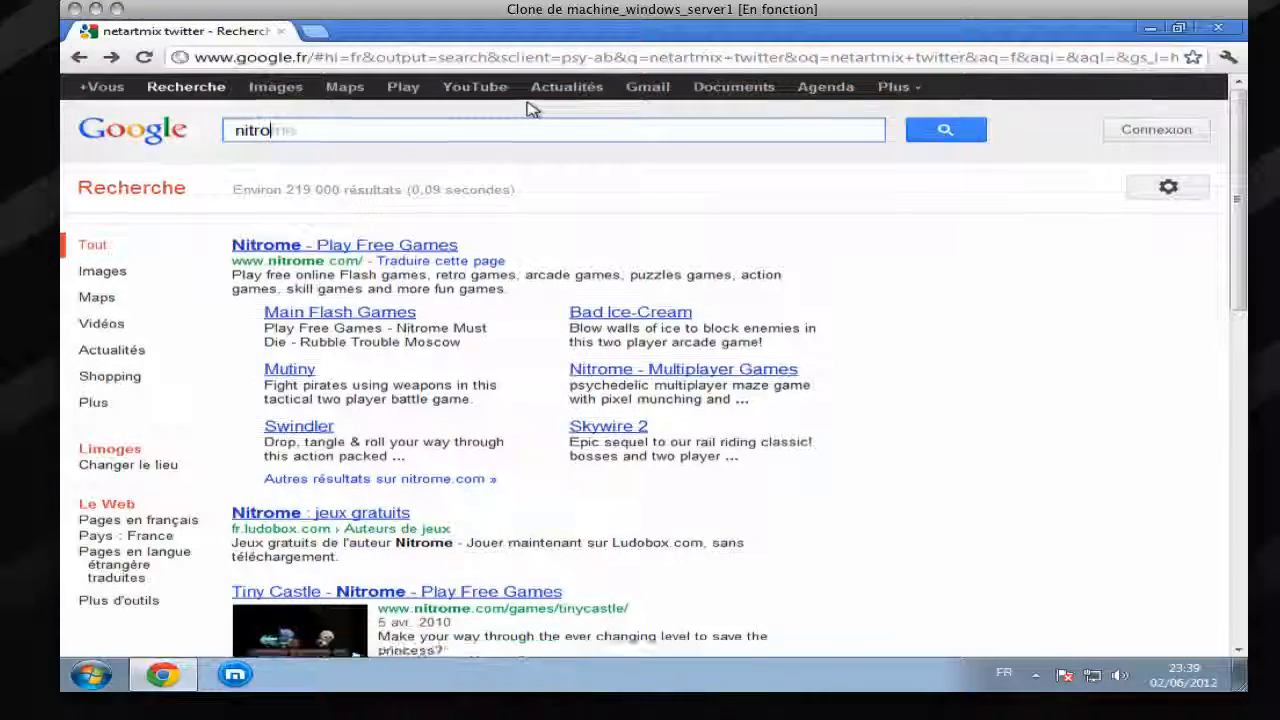
type(" pdf reae")
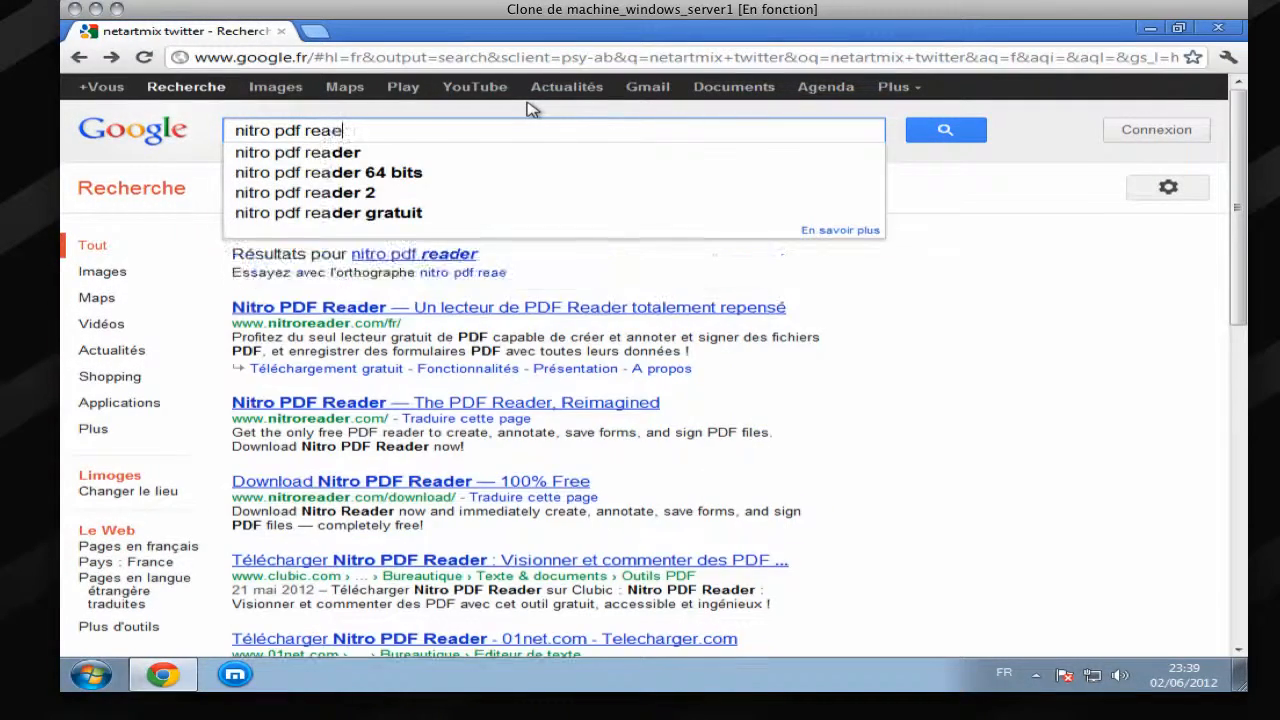
key("BackSpace")
type("der")
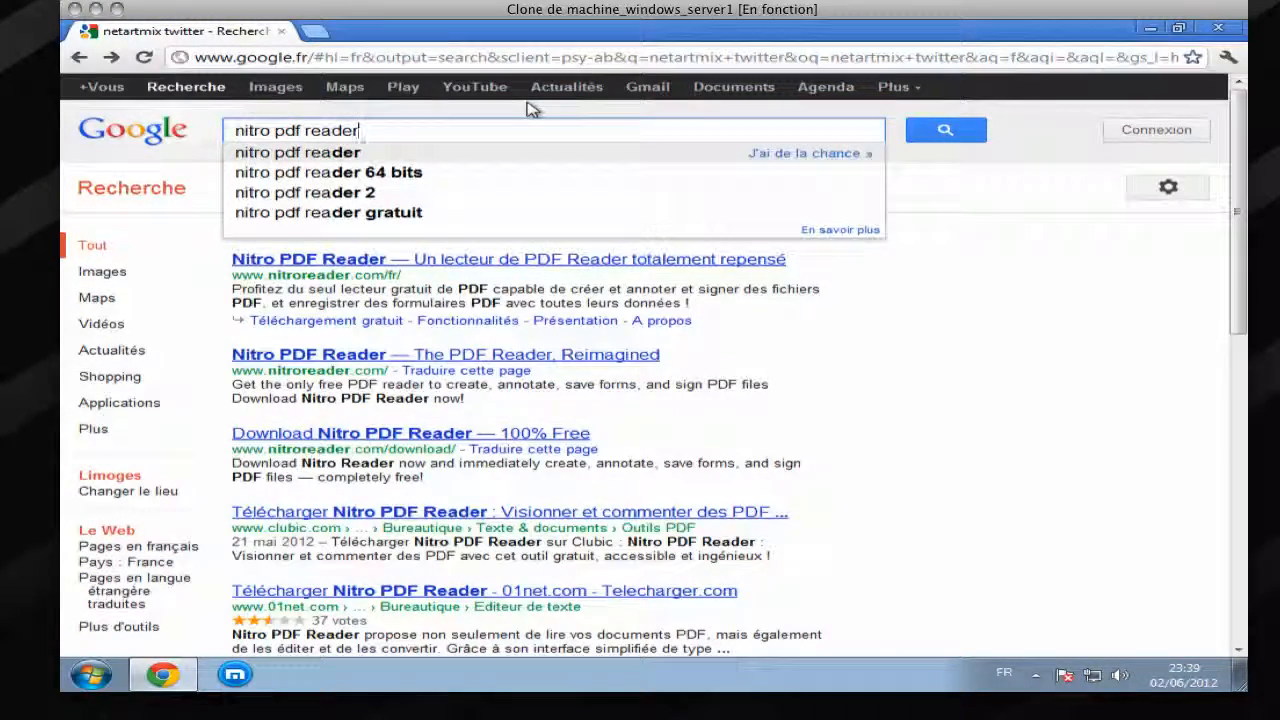
key("Return")
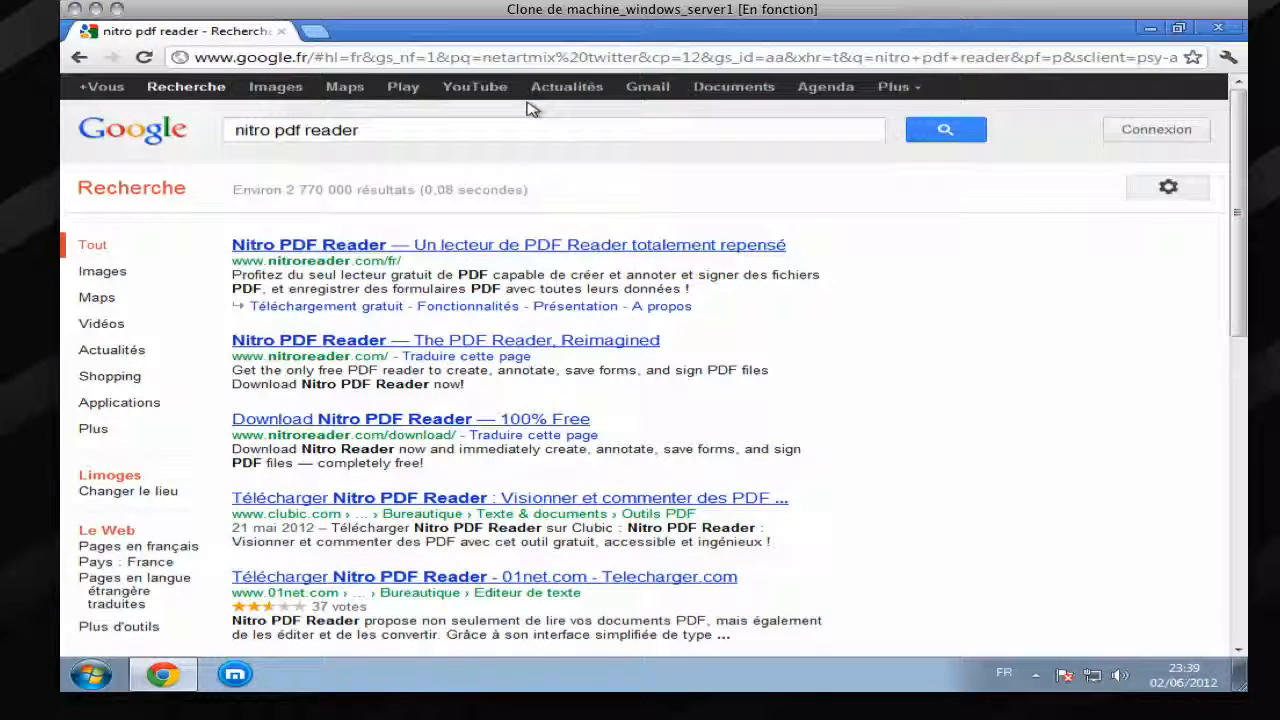
Step: Open the 01net page for Nitro PDF Reader and start its download, declining the contest page offer
left_click(413, 583)
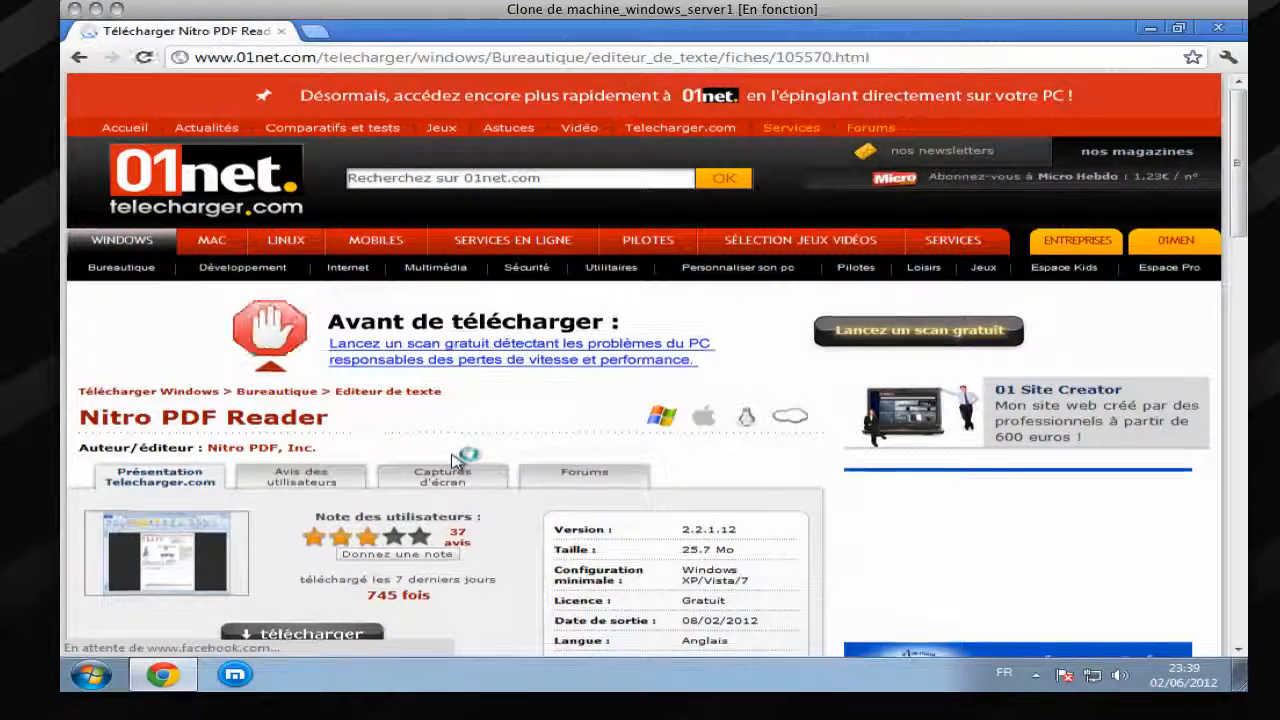
scroll(455, 460, "down", 2)
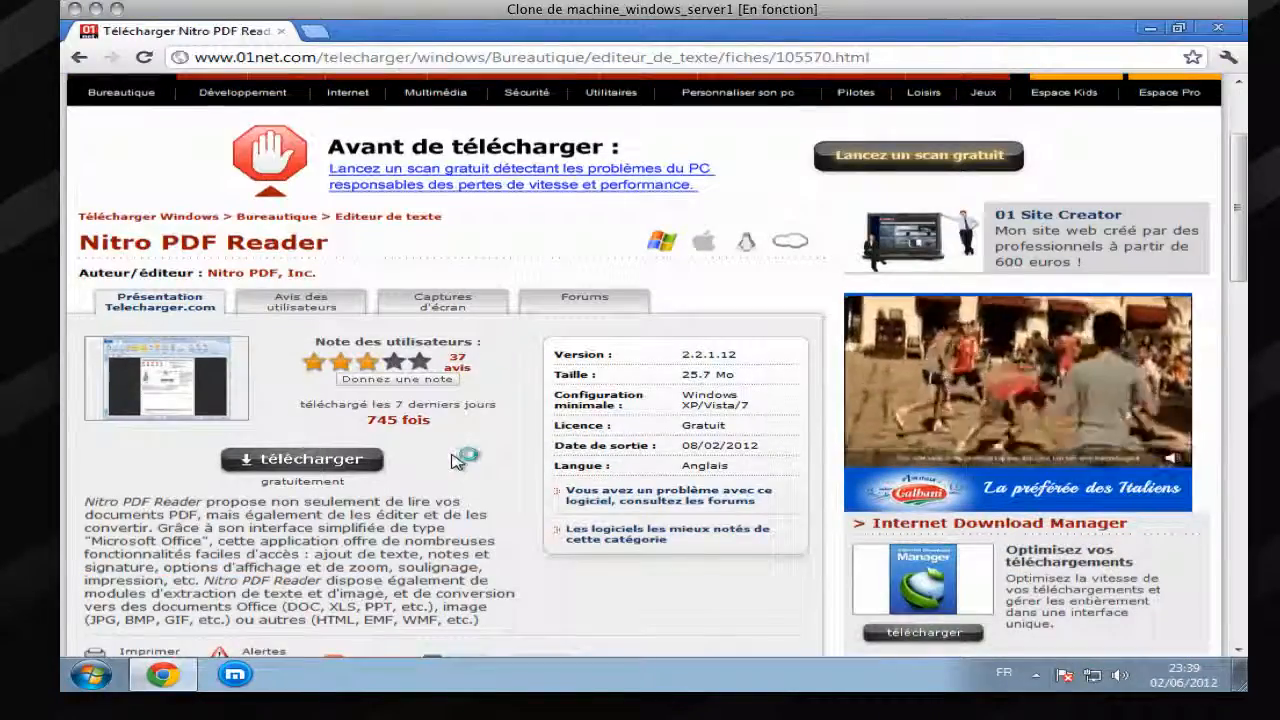
scroll(455, 460, "down", 1)
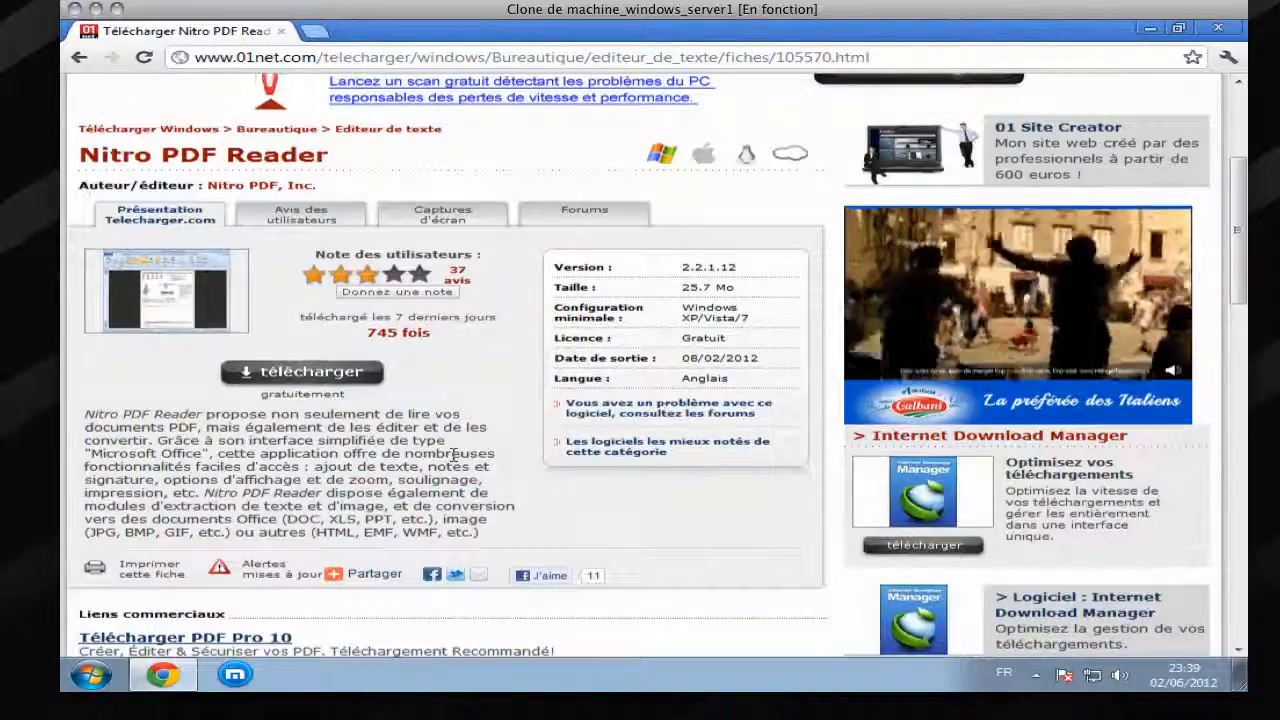
left_click(335, 378)
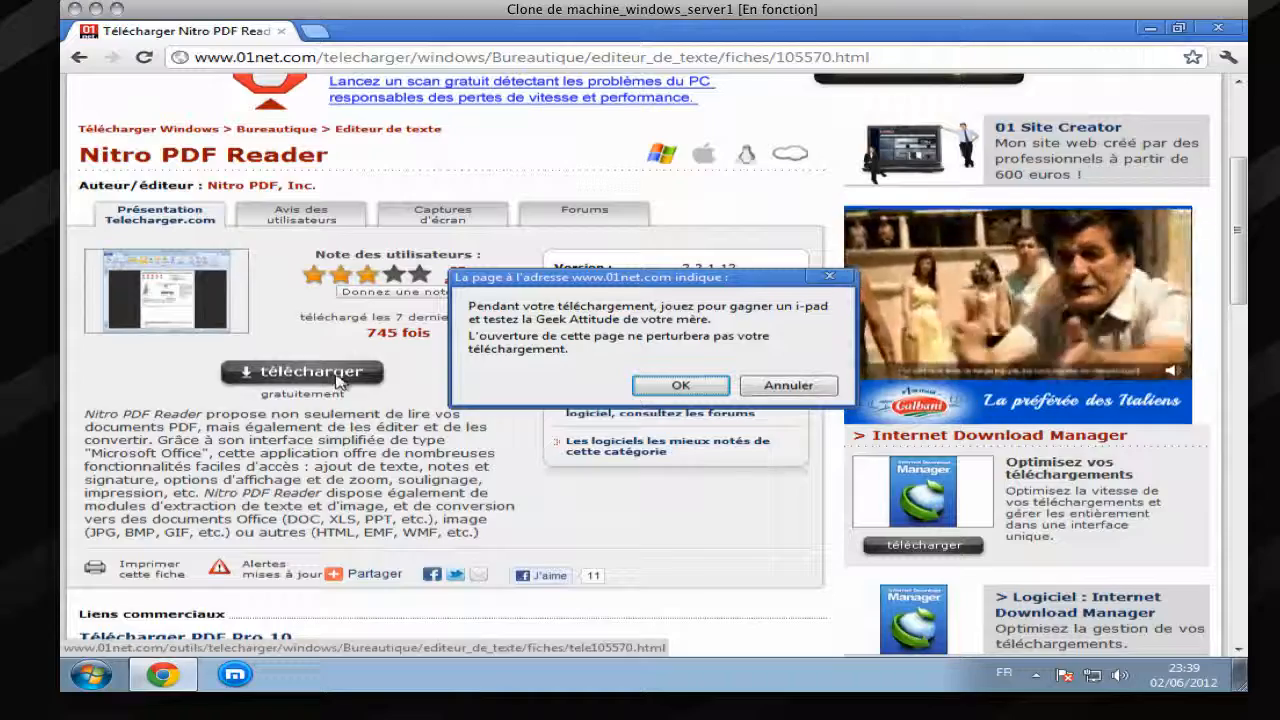
left_click(790, 386)
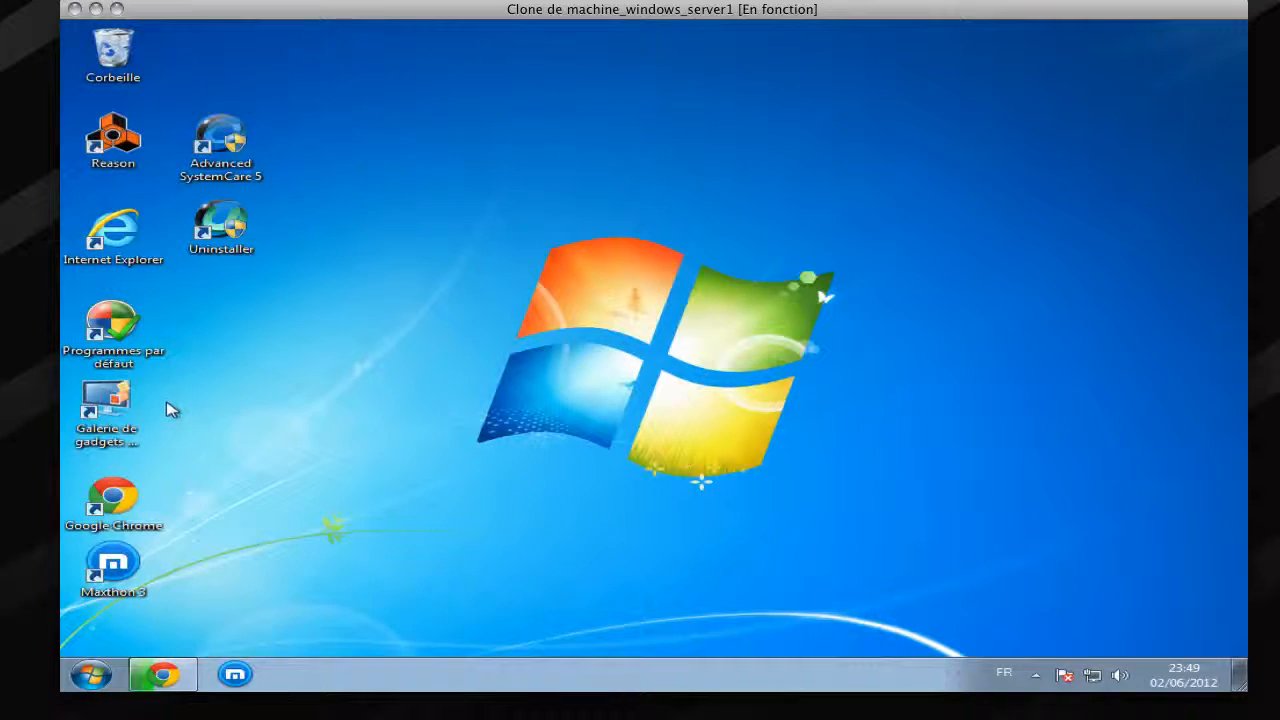
Step: Open the Téléchargements folder inside the account's personal folder
left_click(92, 673)
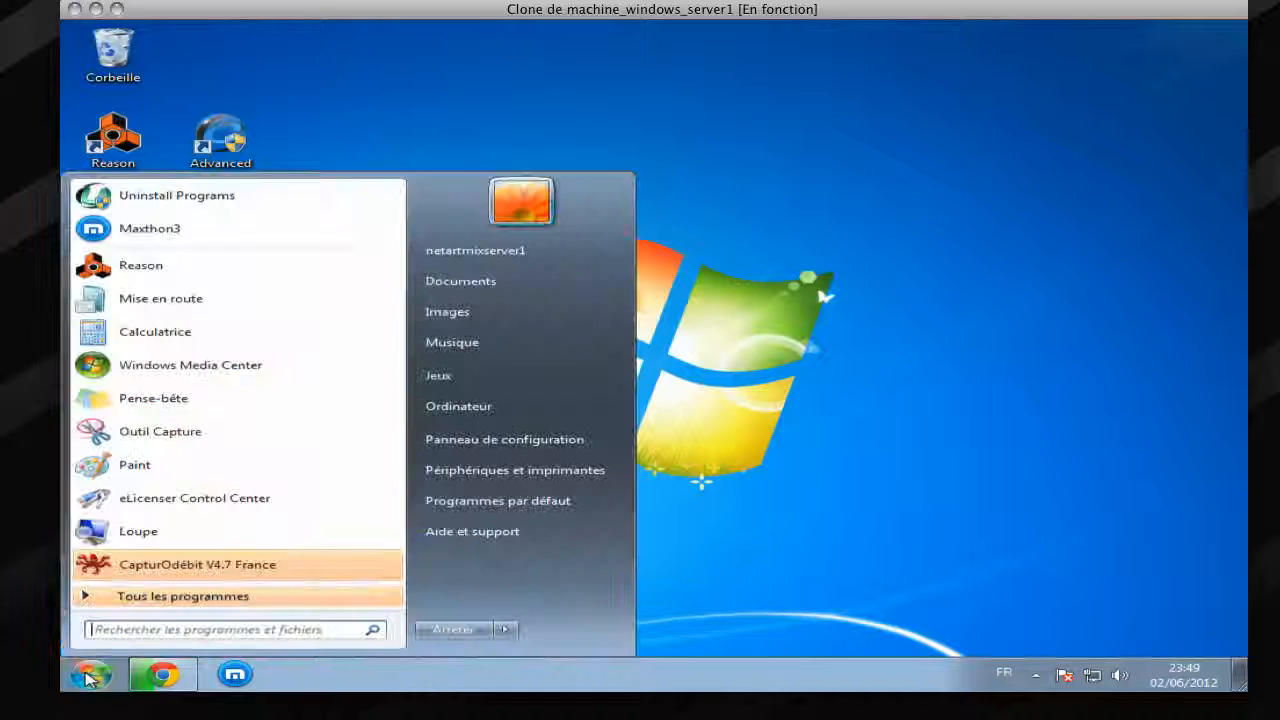
left_click(520, 251)
left_click(654, 322)
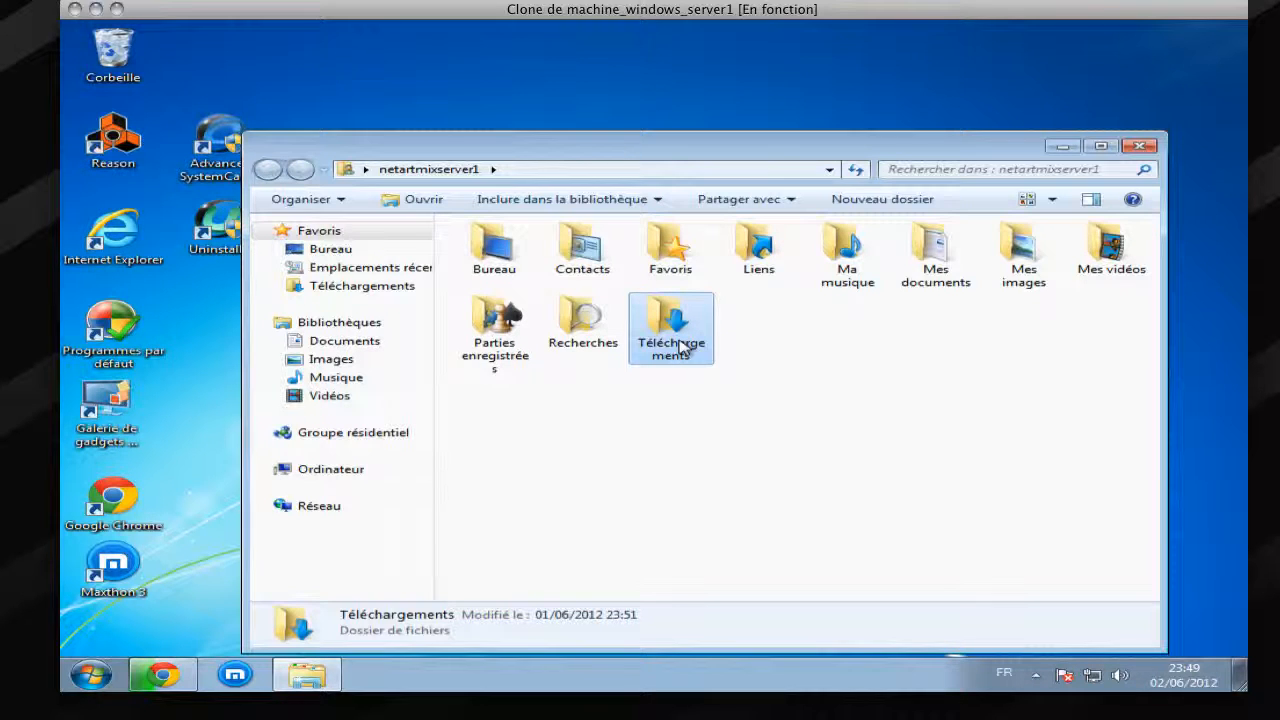
double_click(683, 345)
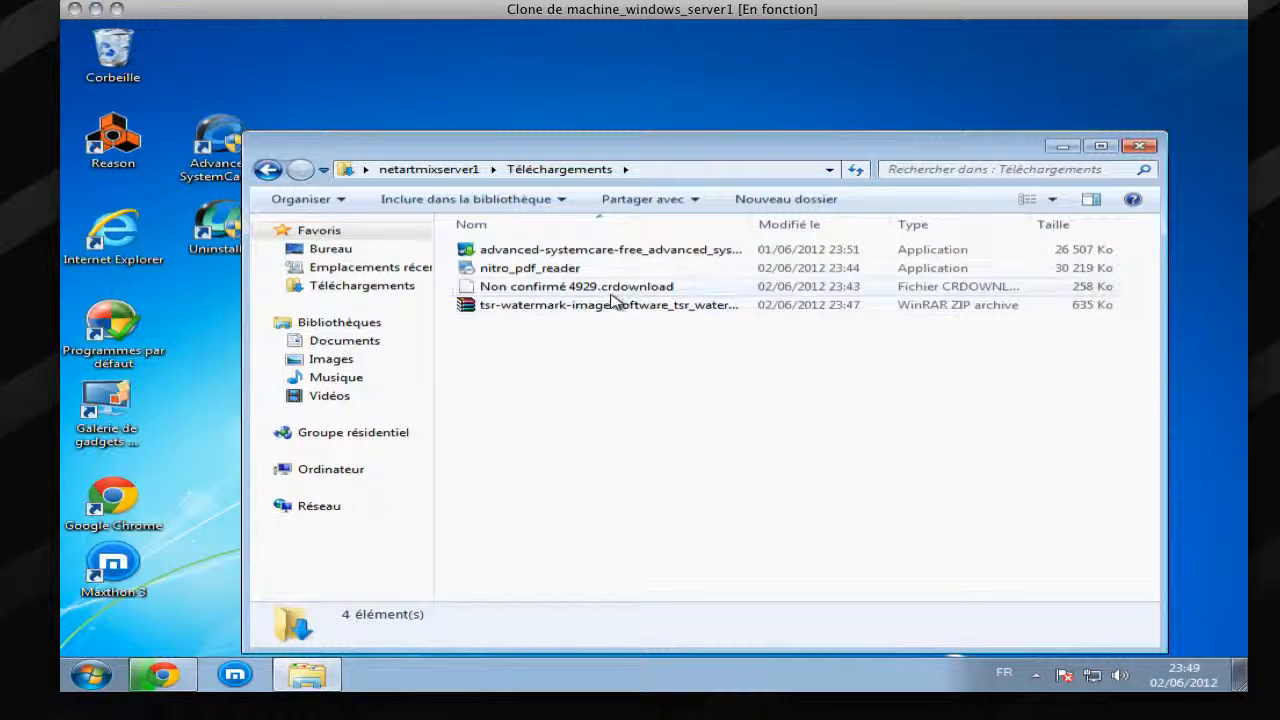
Step: Run the nitro_pdf_reader installer, allow it past the security warning and minimize the downloads folder window
left_click(563, 272)
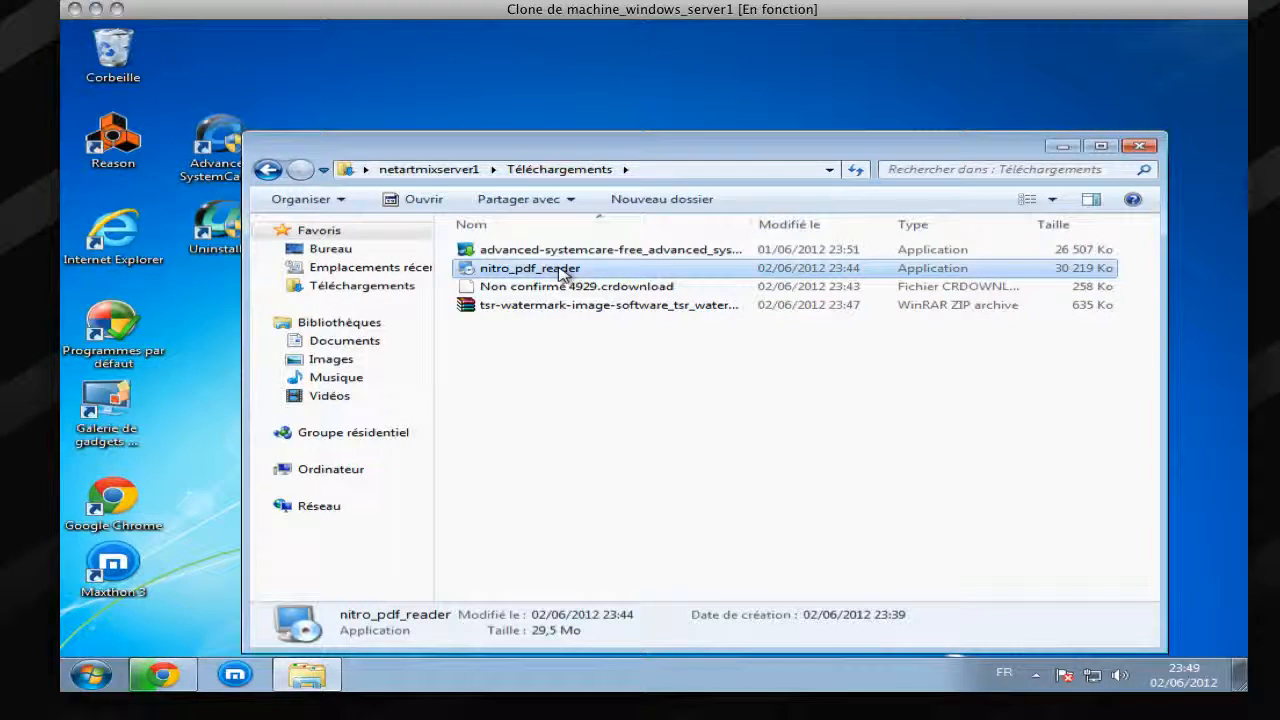
right_click(563, 272)
left_click(585, 275)
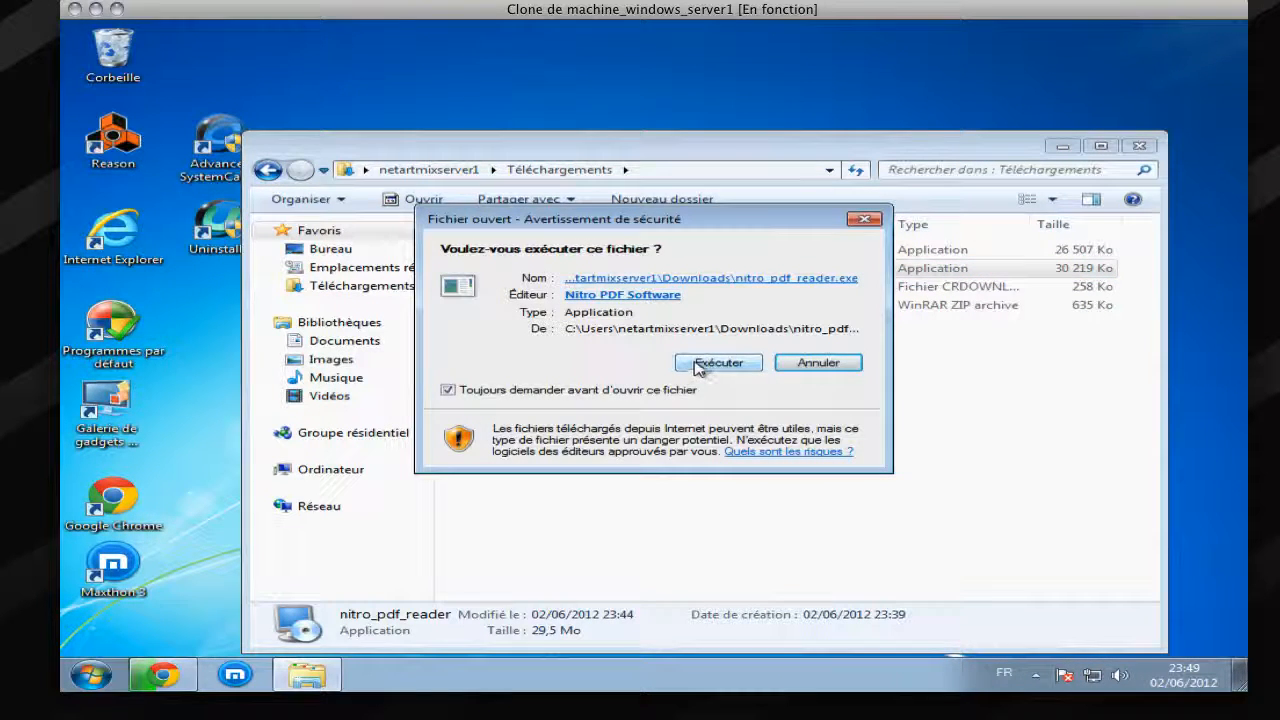
left_click(731, 366)
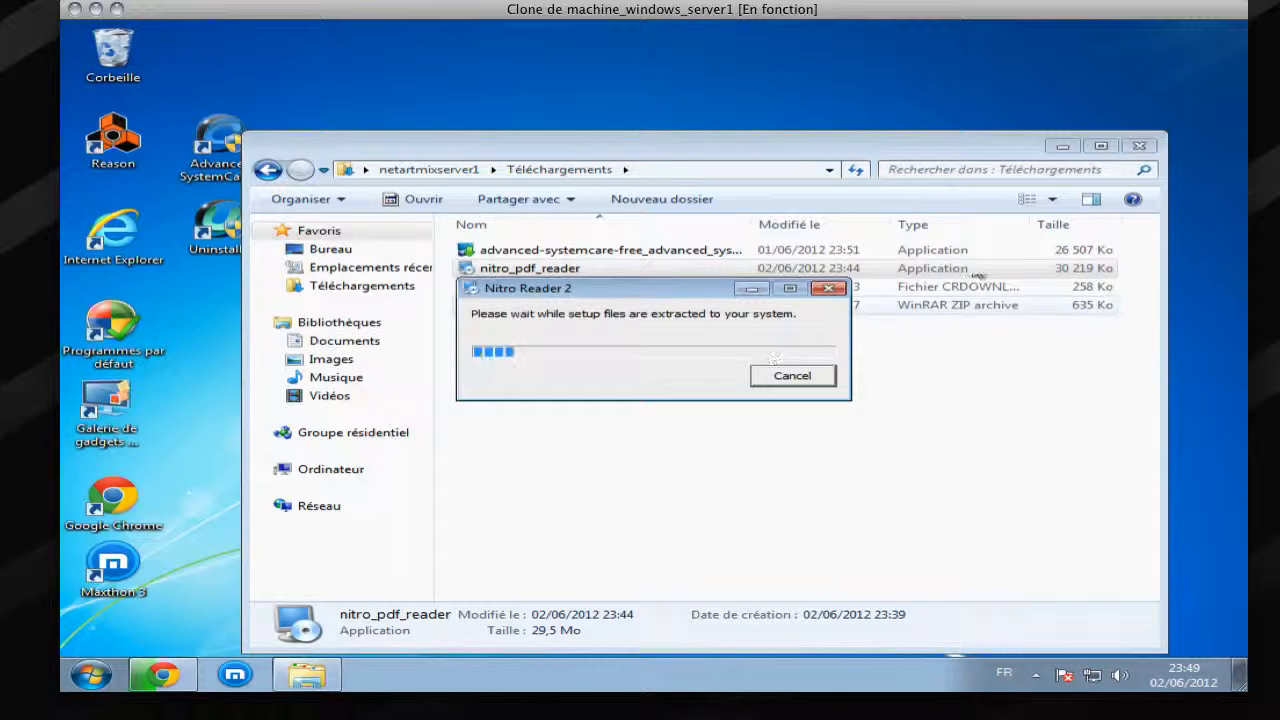
left_click(1061, 147)
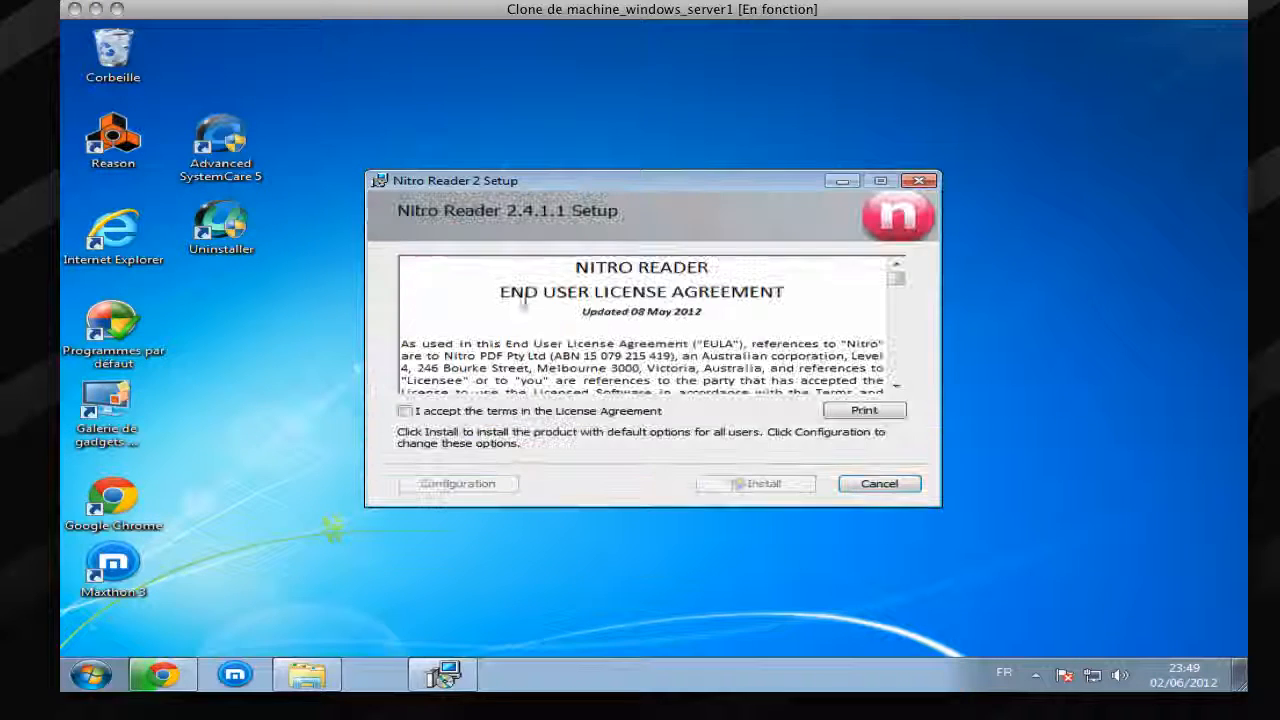
Step: Accept the license agreement and install Nitro Reader 2, authorising the system changes and finishing the setup with immediate launch enabled
left_click(585, 412)
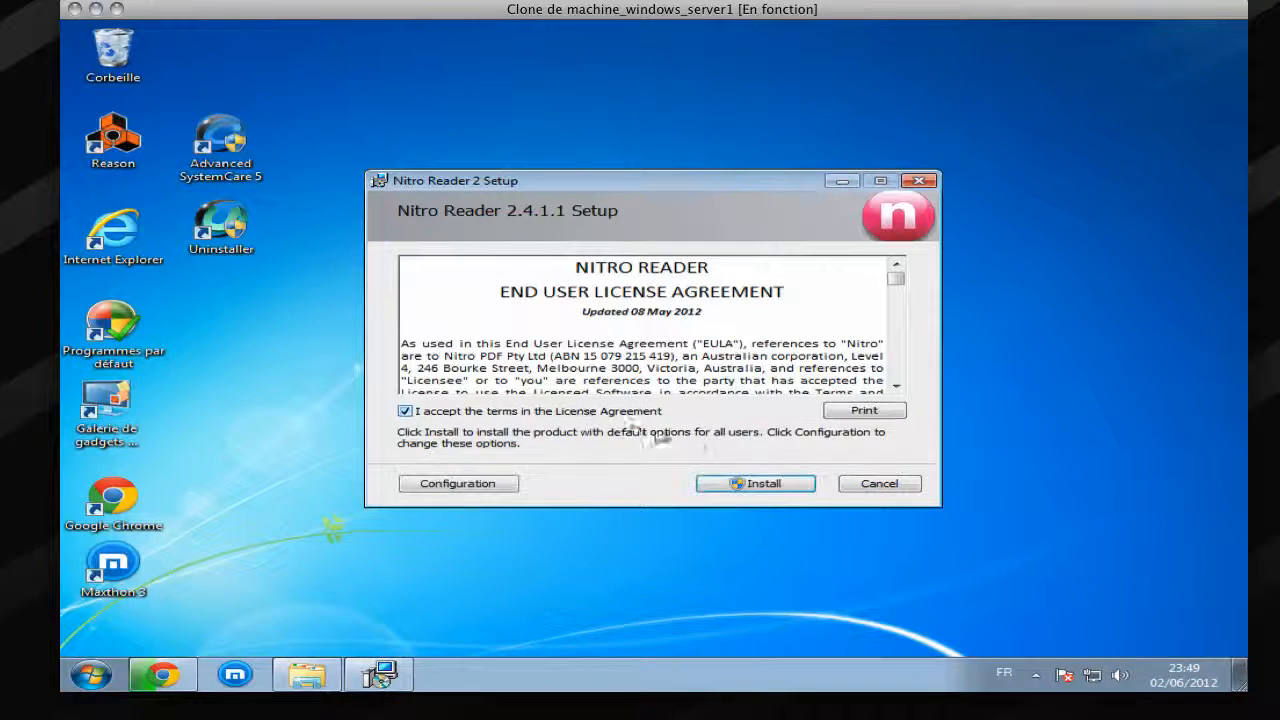
left_click(806, 484)
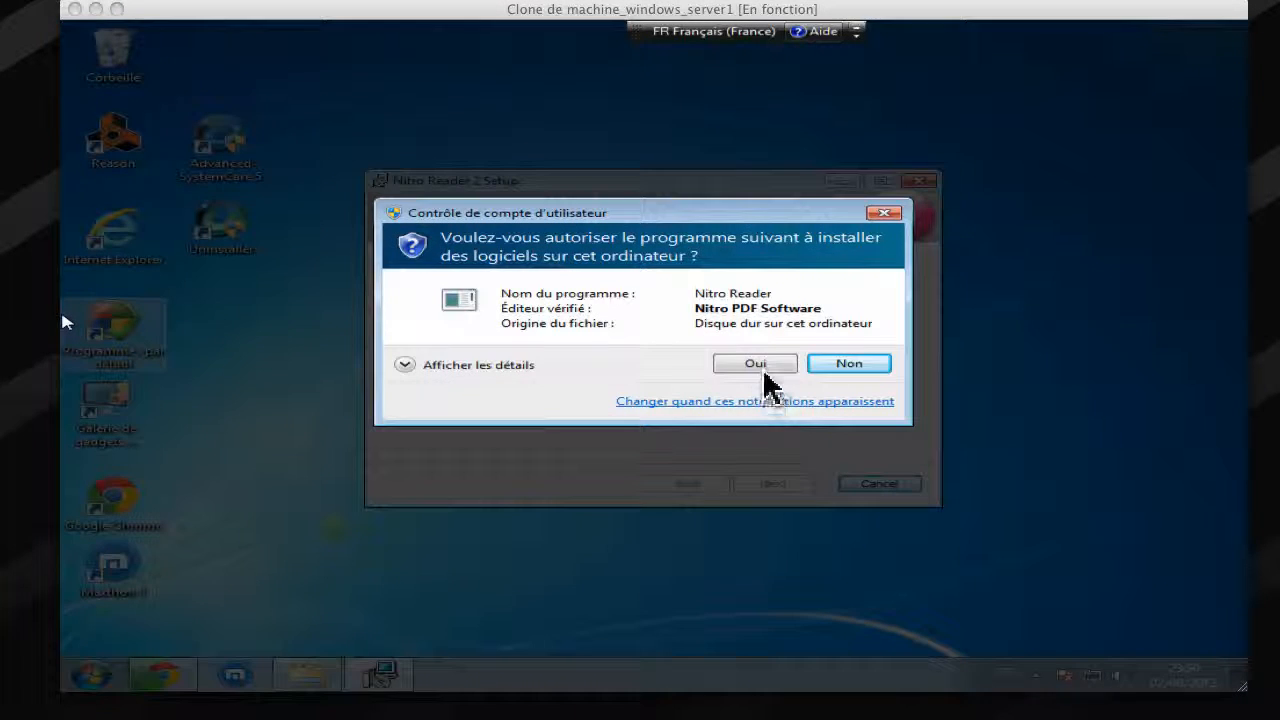
left_click(762, 366)
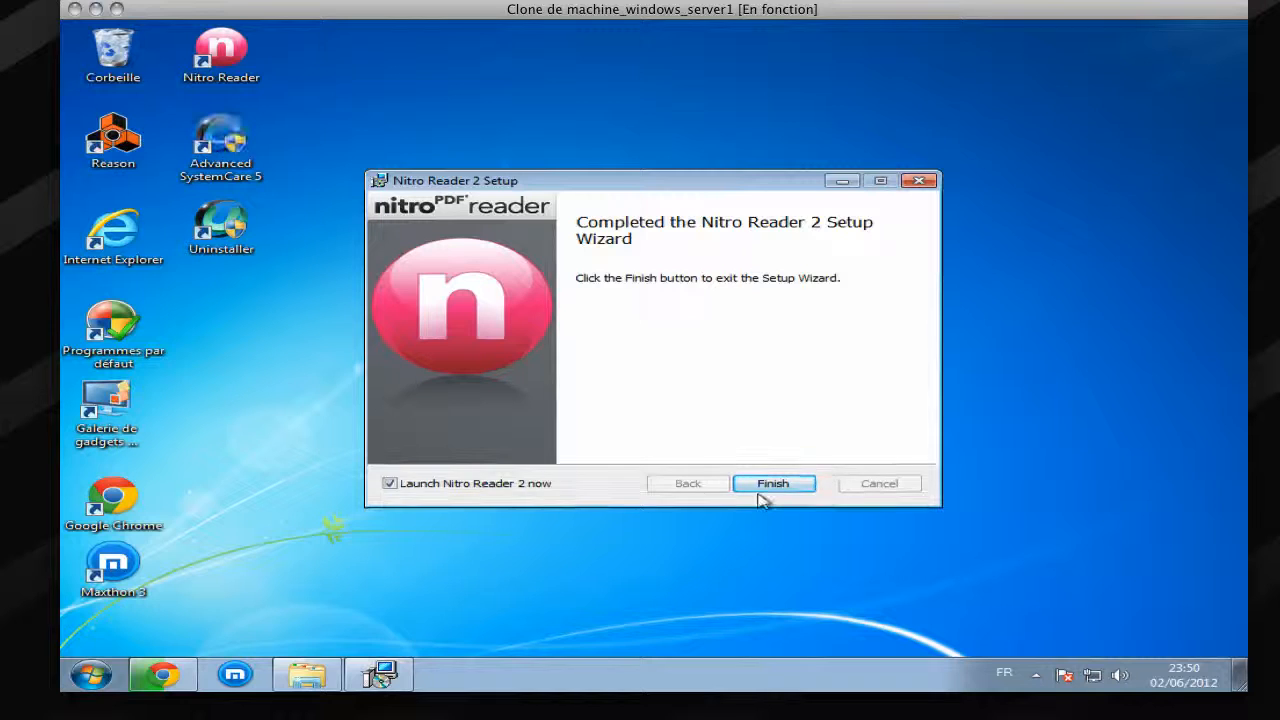
left_click(760, 486)
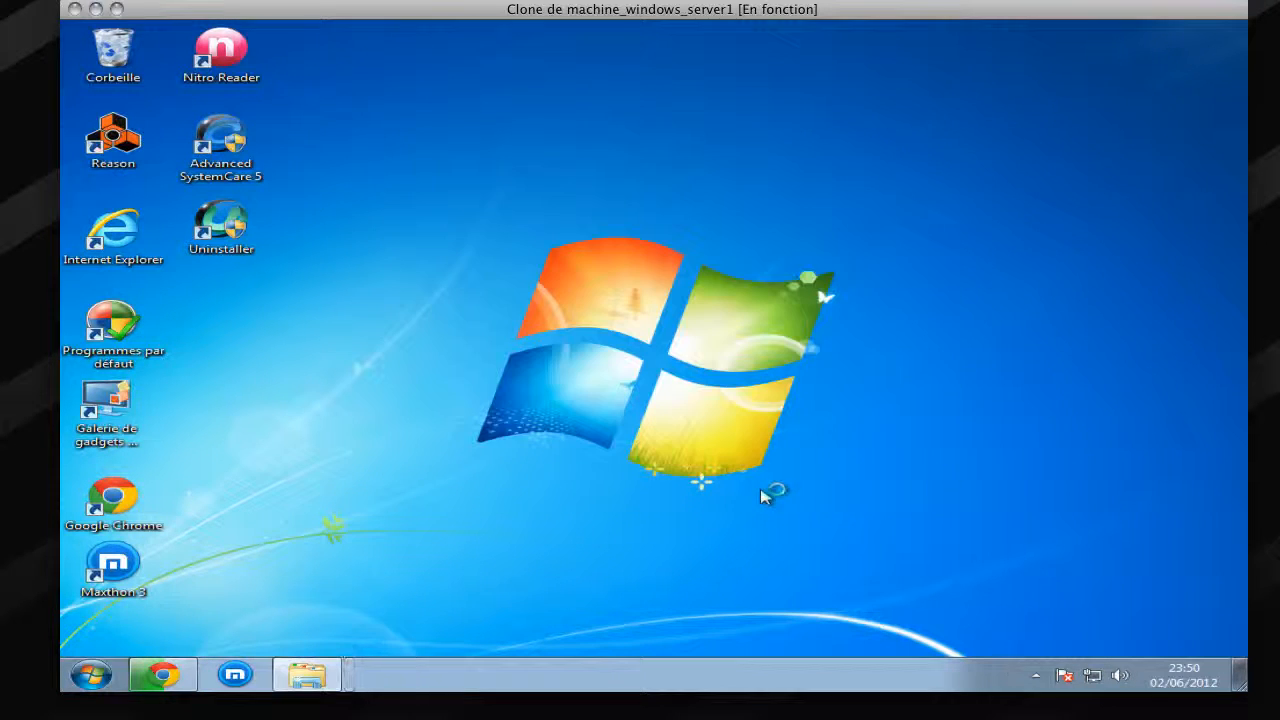
Step: Launch Nitro Reader from the desktop and close the Maxthon browser window
double_click(249, 59)
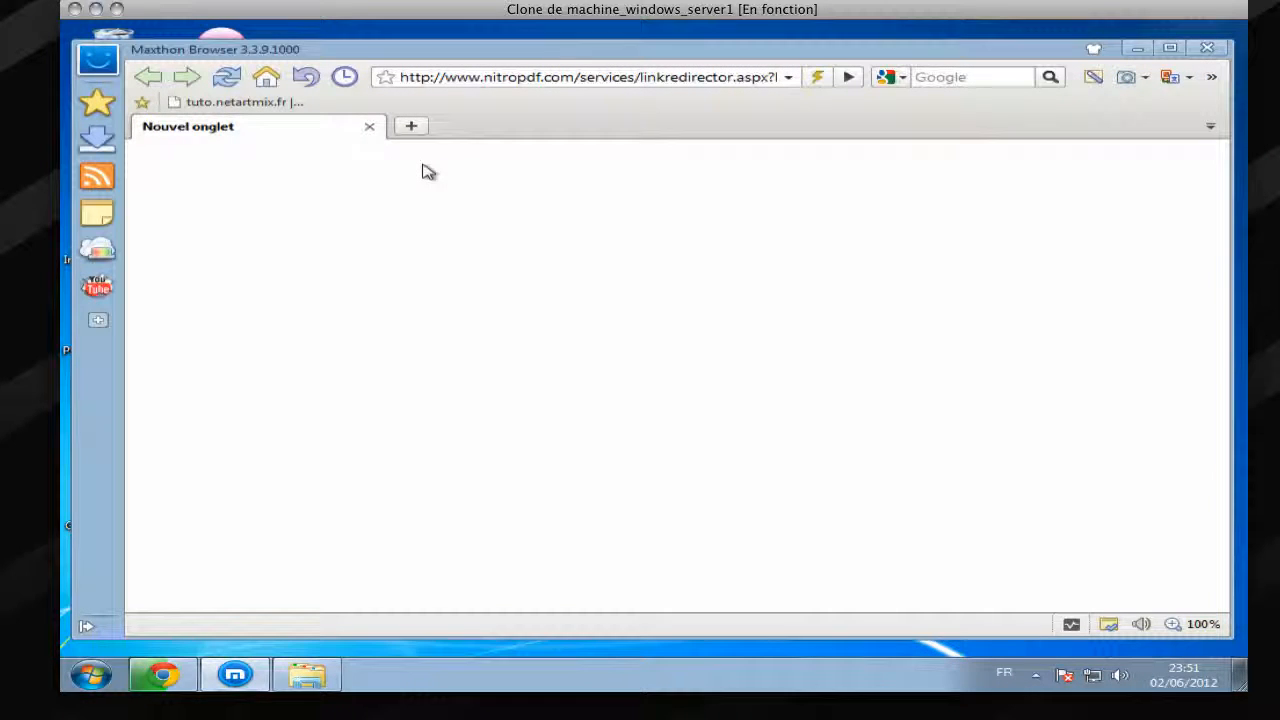
left_click(1220, 52)
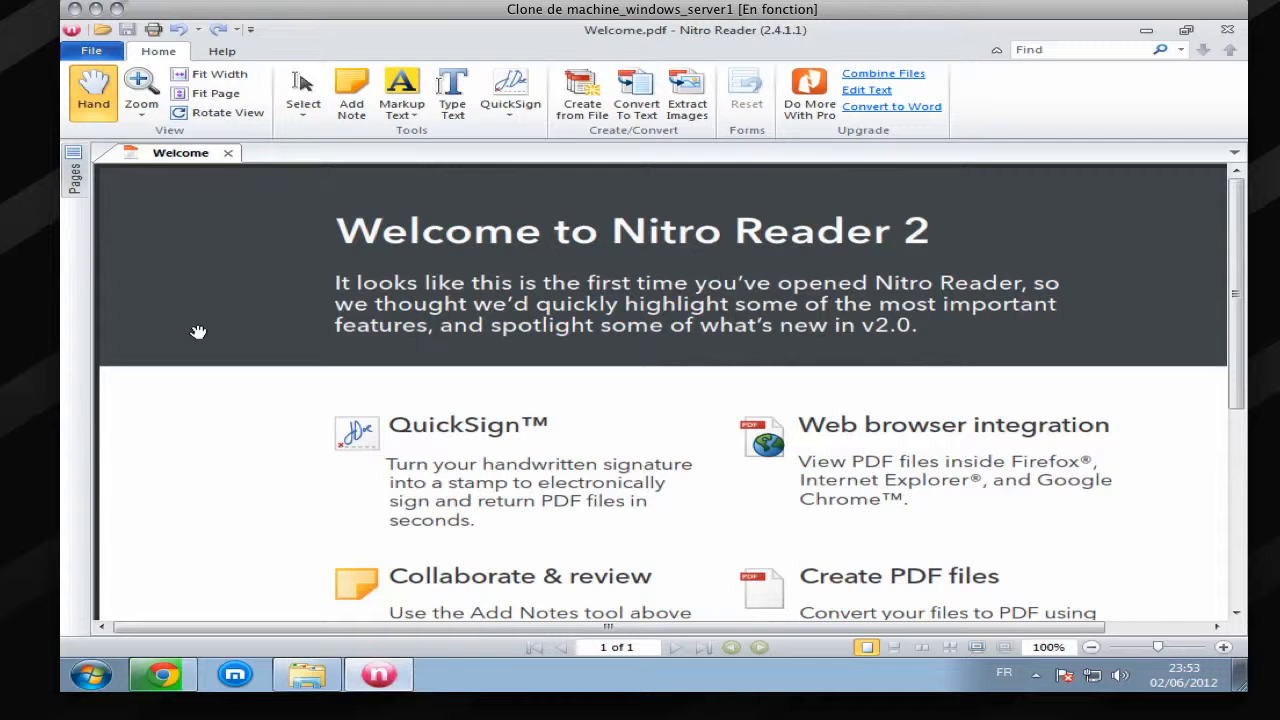
Step: Look at the PDF files offered for opening in the Reader 2 folder, then cancel without opening one
left_click(102, 31)
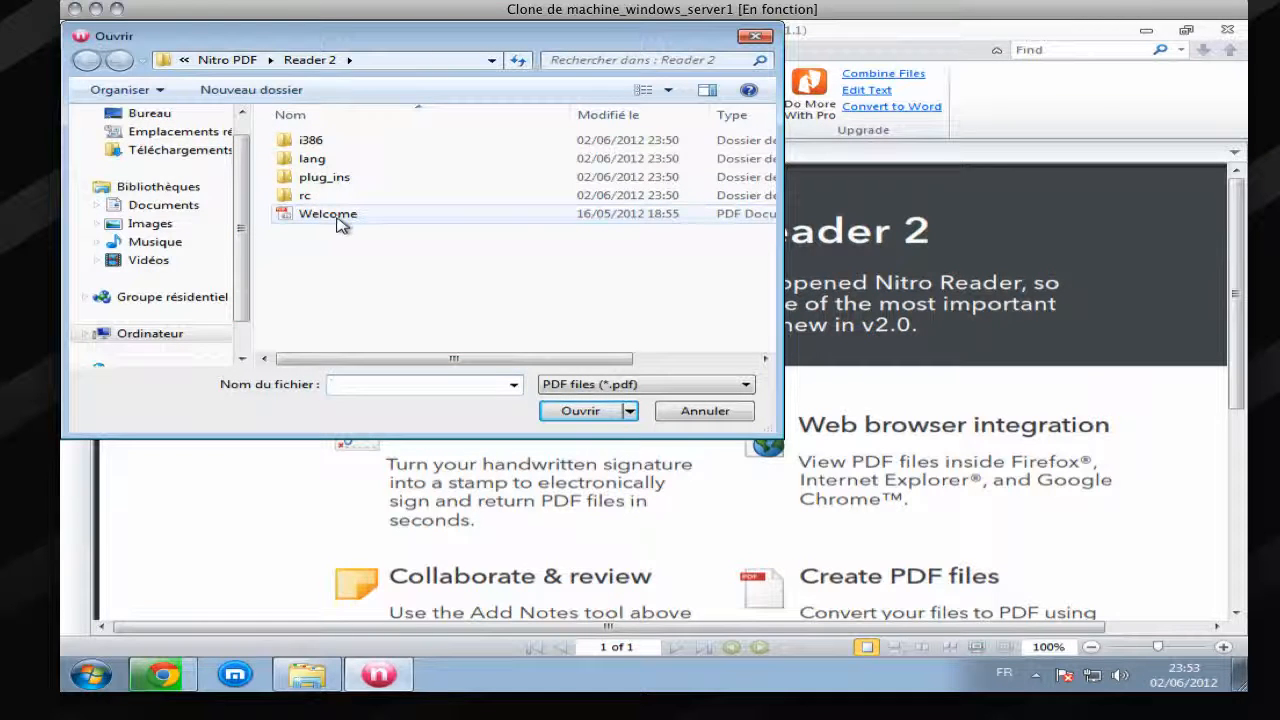
left_click(686, 421)
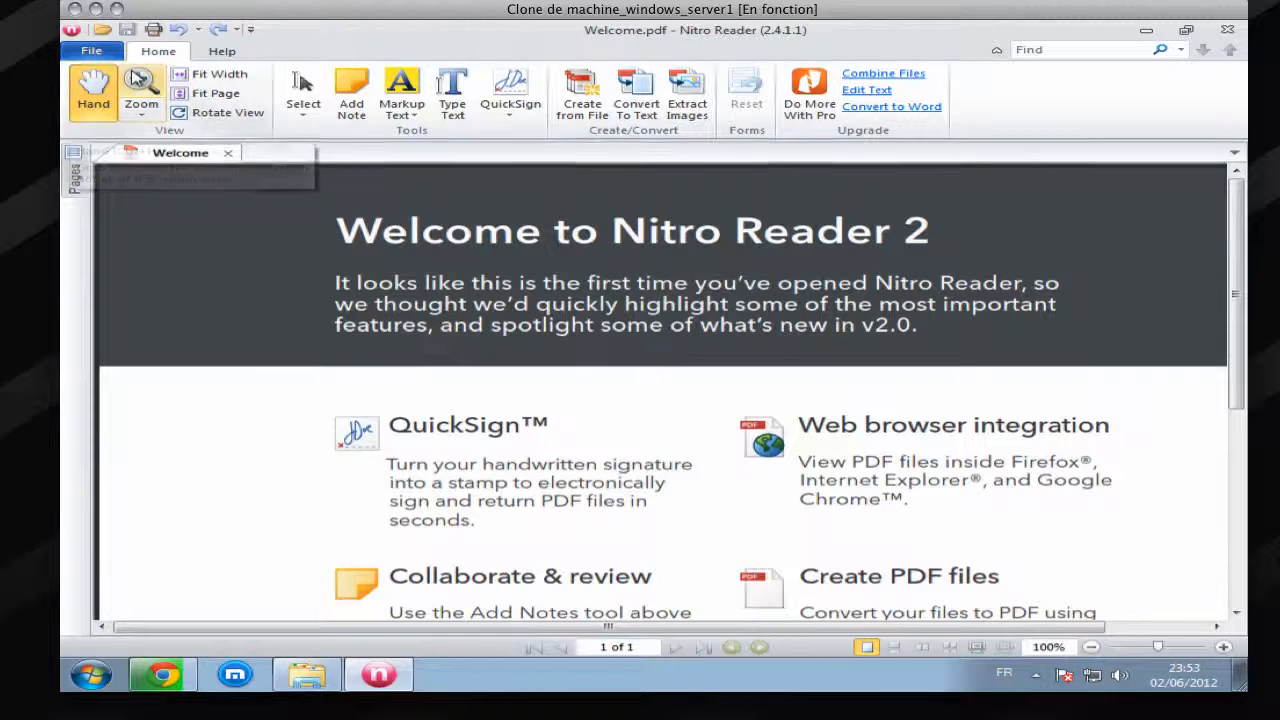
Step: Magnify the Welcome document to 150% with the Zoom tool and look over the available file commands
left_click(141, 90)
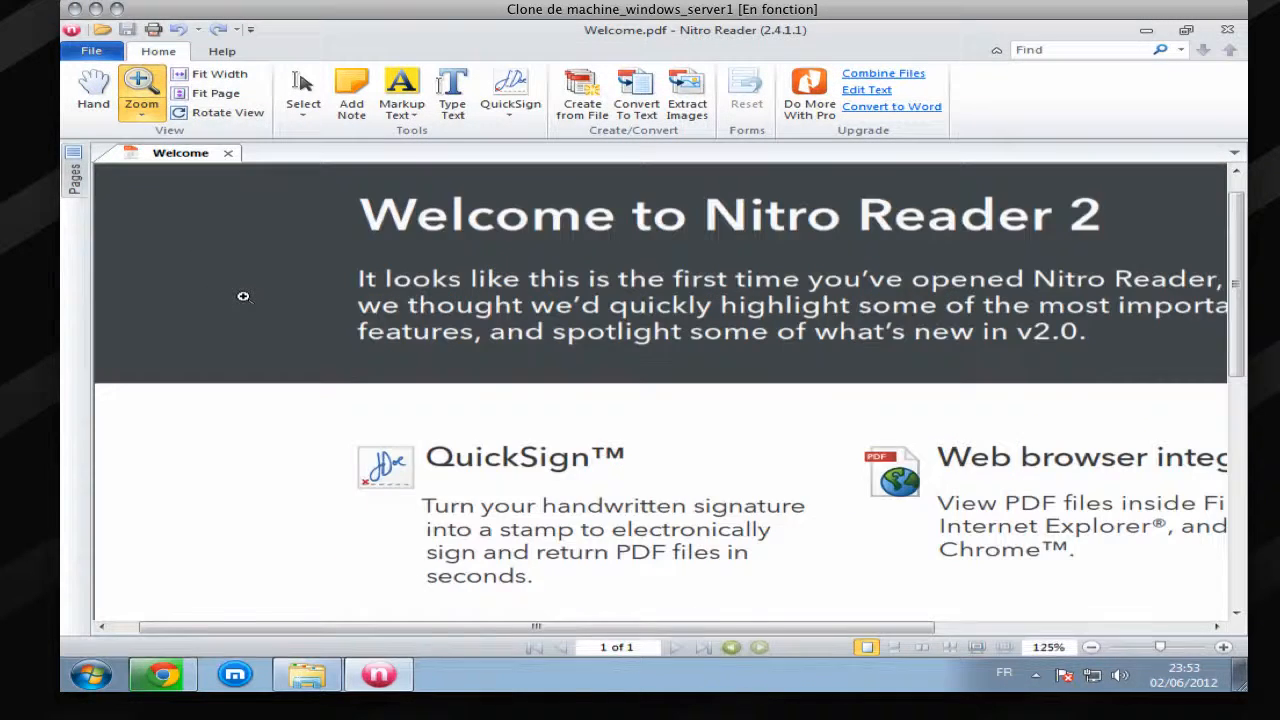
left_click(243, 296)
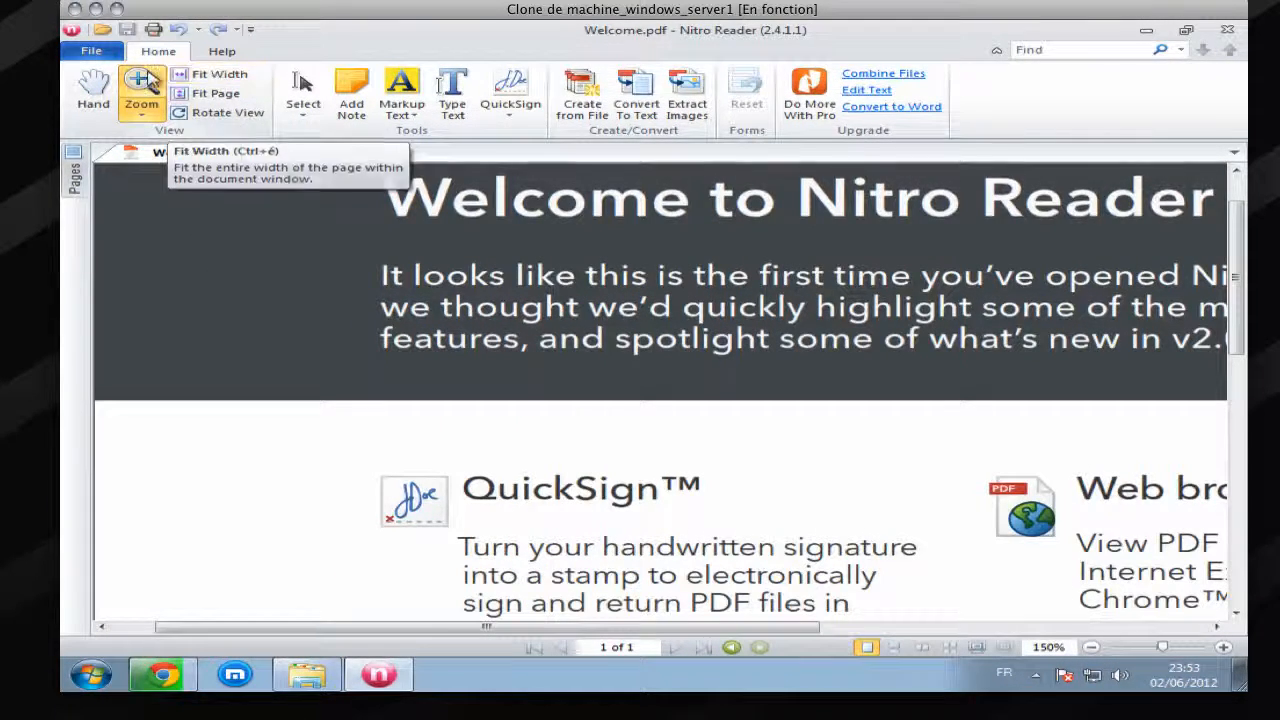
left_click(112, 51)
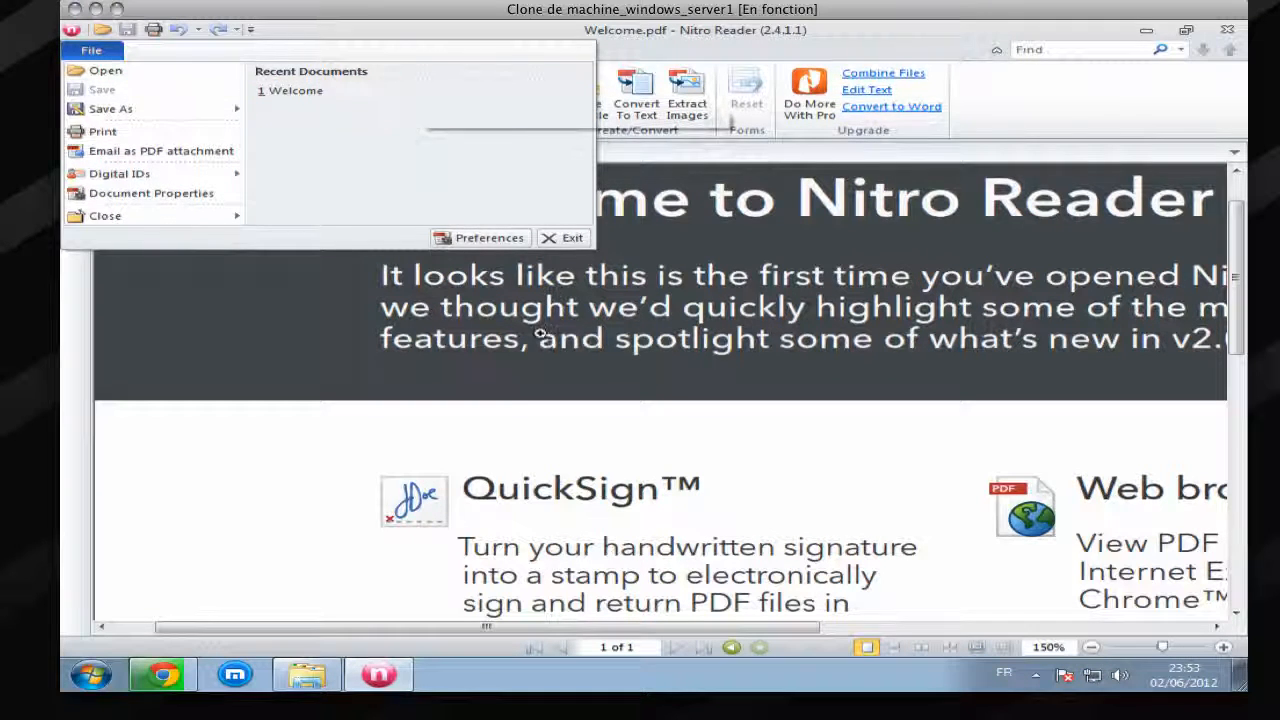
left_click(314, 525)
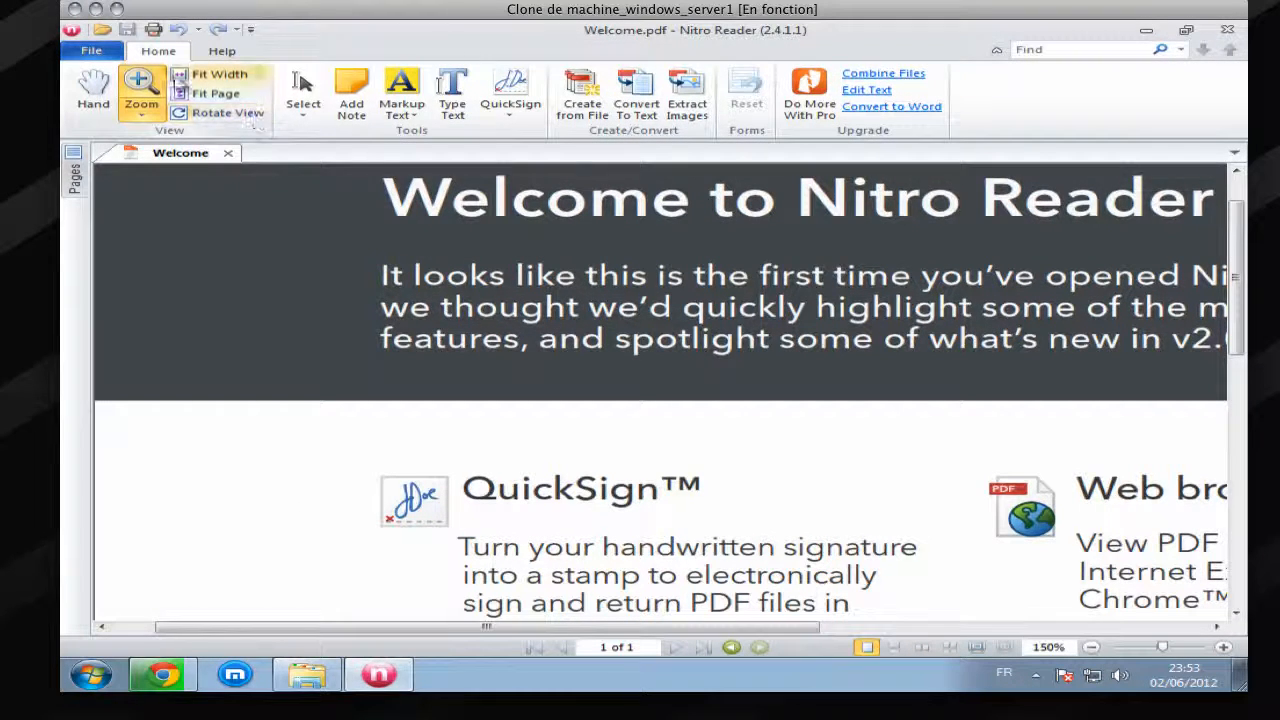
Step: Look over the help commands, and add the text "dgdfgdfgdfgdfgdfgdfg" in the blank area beside the QuickSign icon using Type Text
left_click(220, 55)
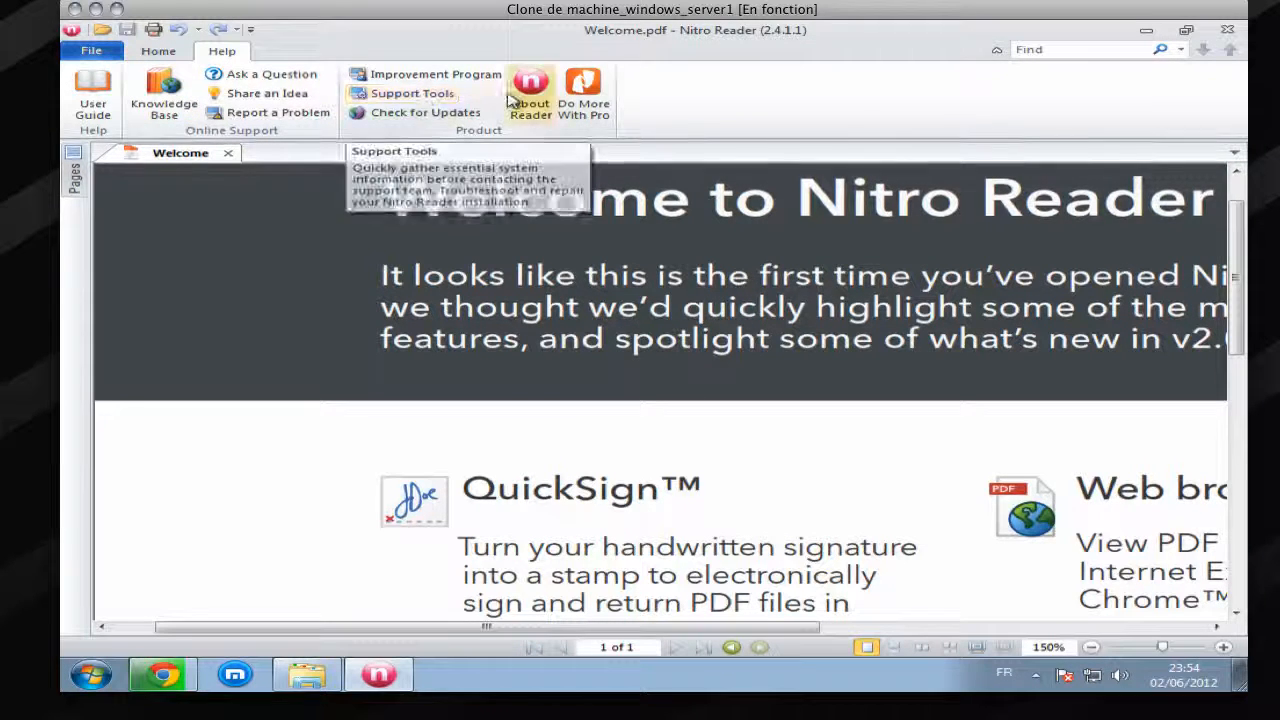
left_click(150, 53)
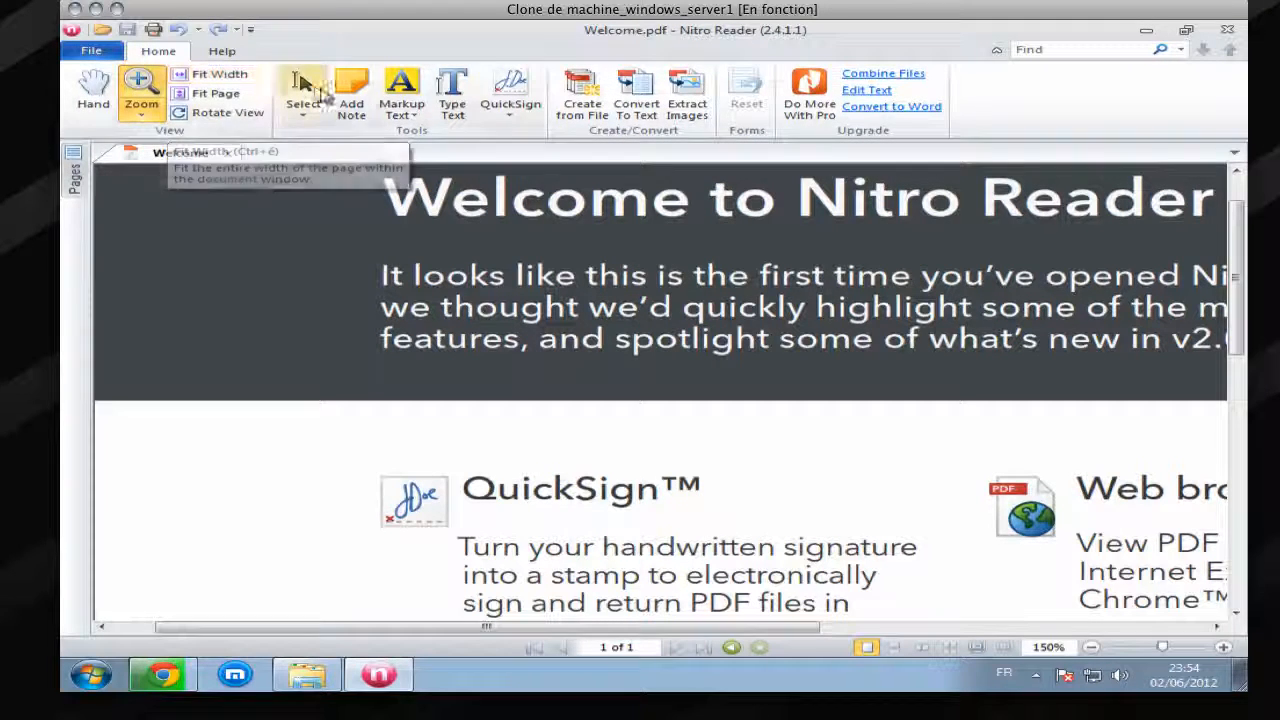
left_click(452, 92)
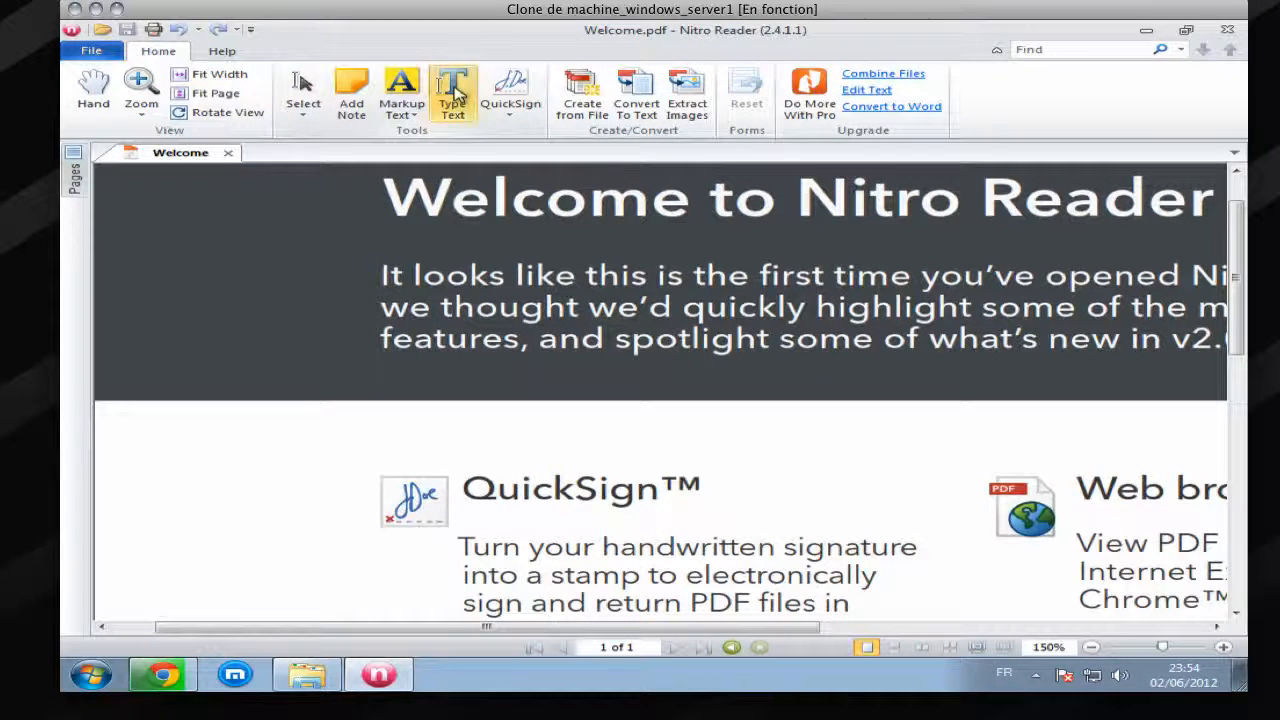
left_click(161, 529)
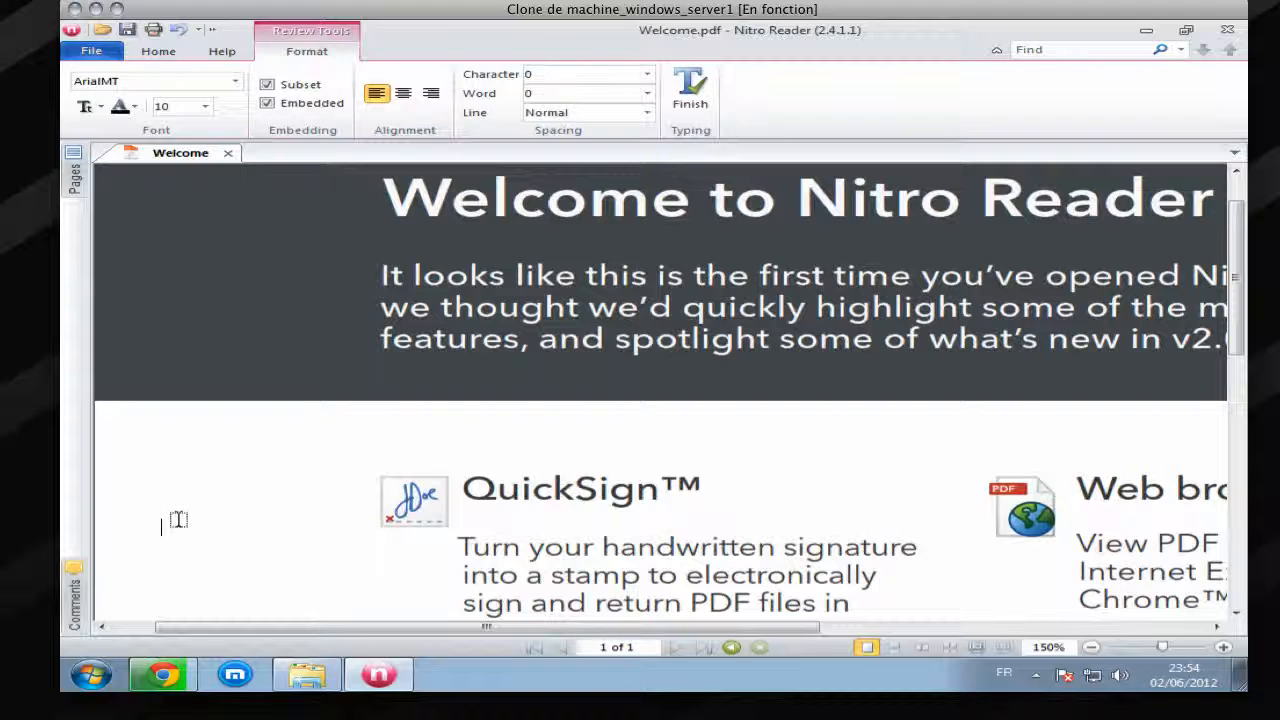
type("dgdfgdfgdfgdfgdfgdfg")
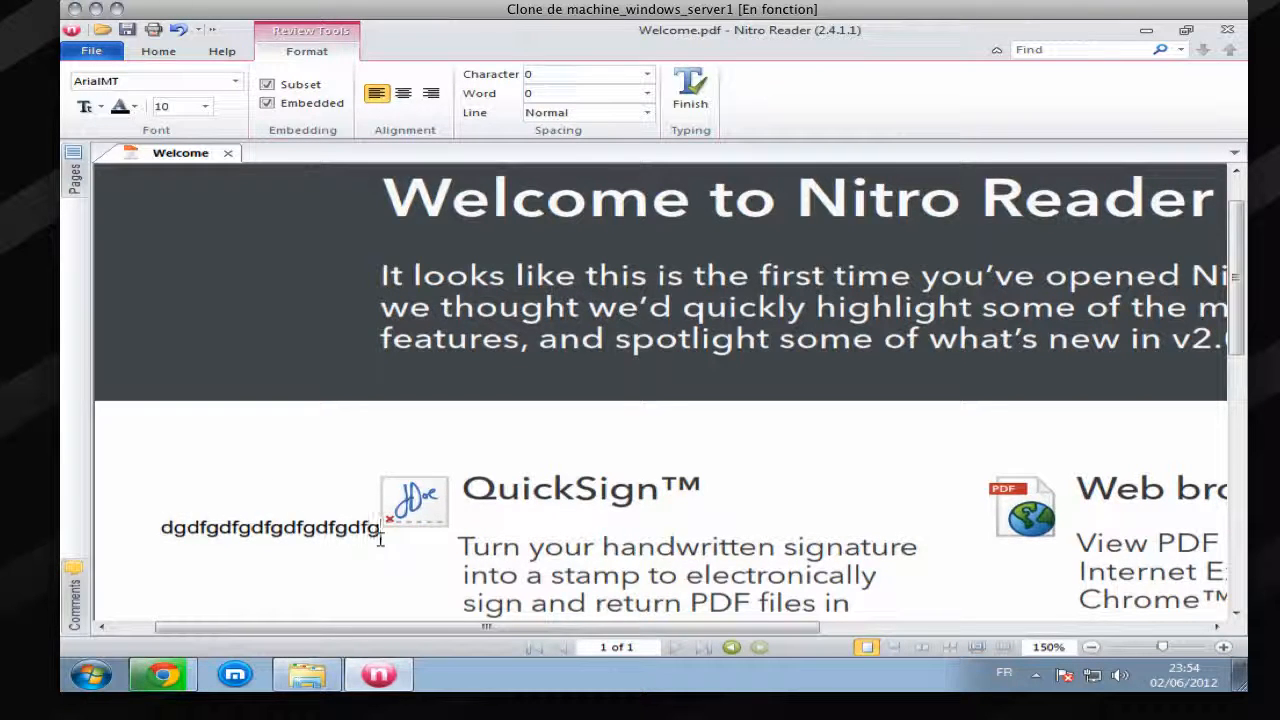
Step: Colour the whole added text red and set its font size to 24
left_click_drag(380, 538, 160, 530)
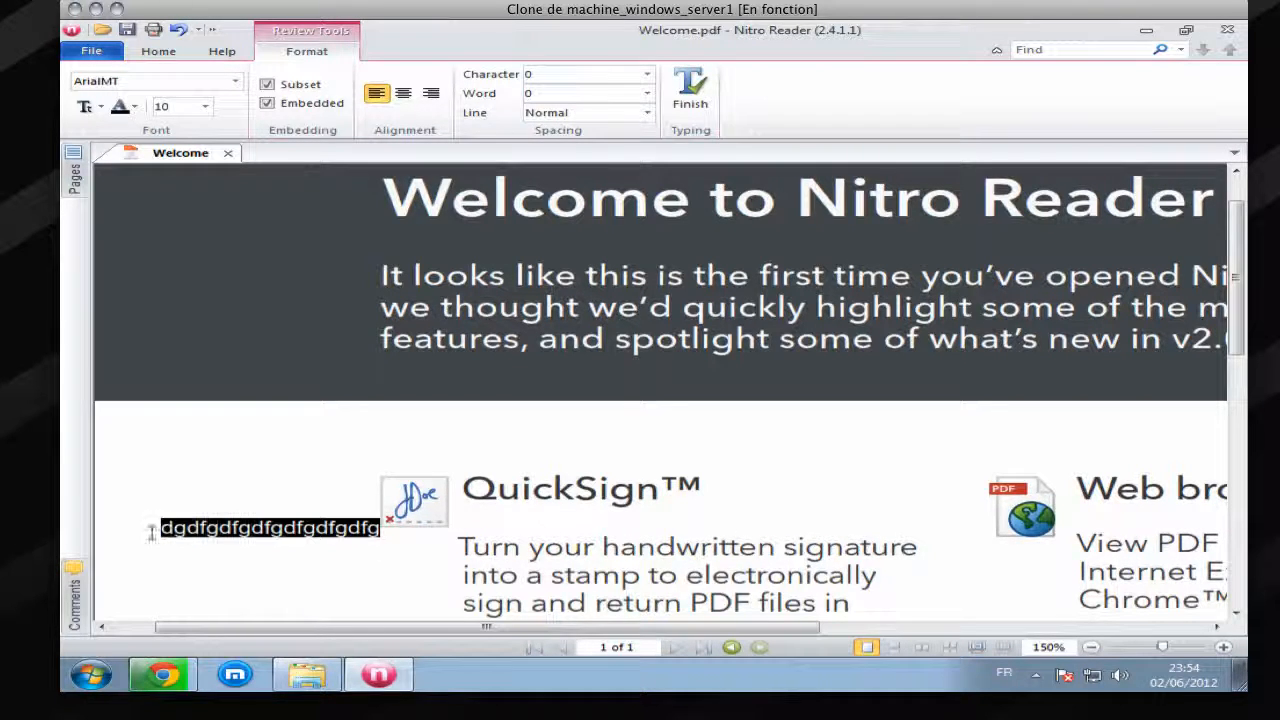
left_click(135, 107)
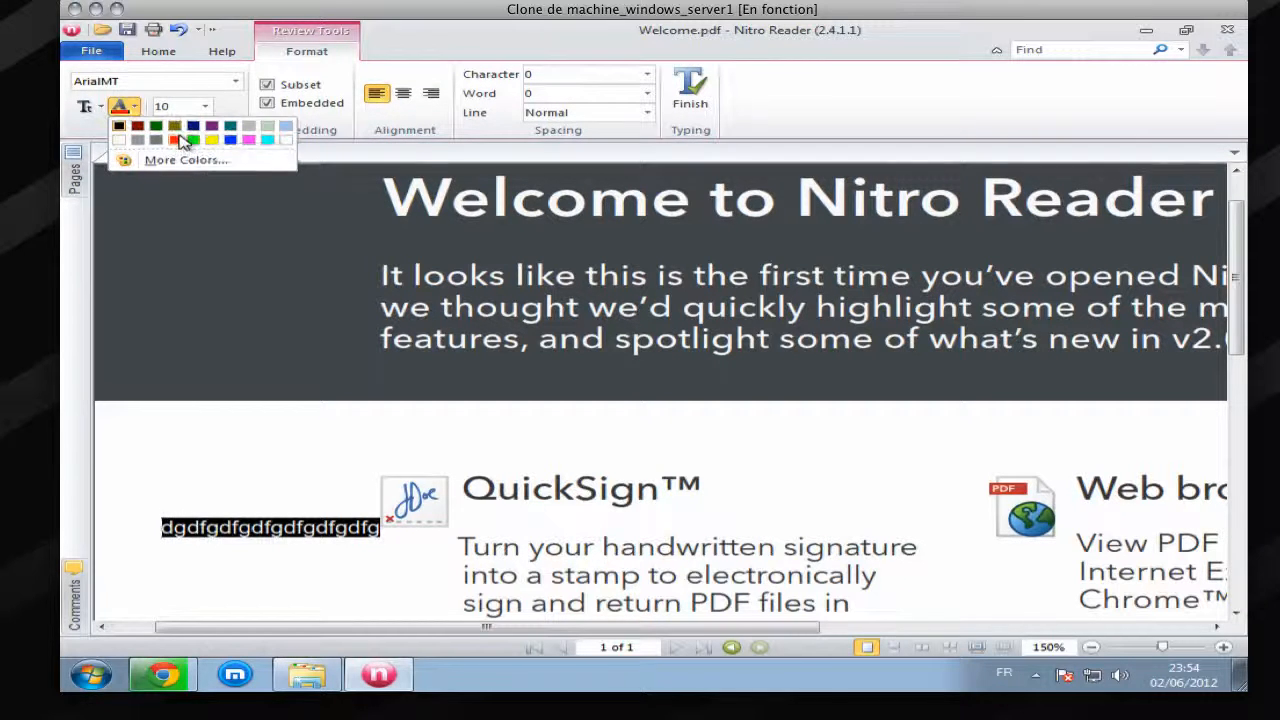
left_click(183, 141)
left_click(205, 106)
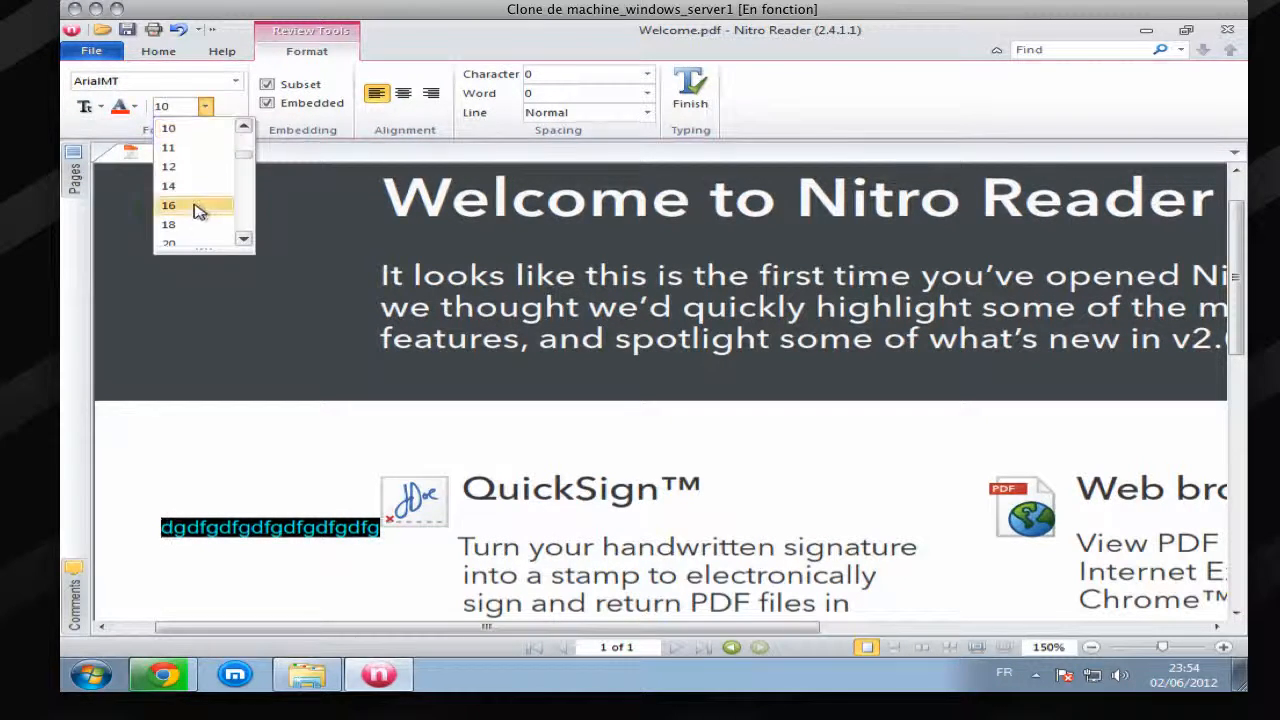
left_click(197, 252)
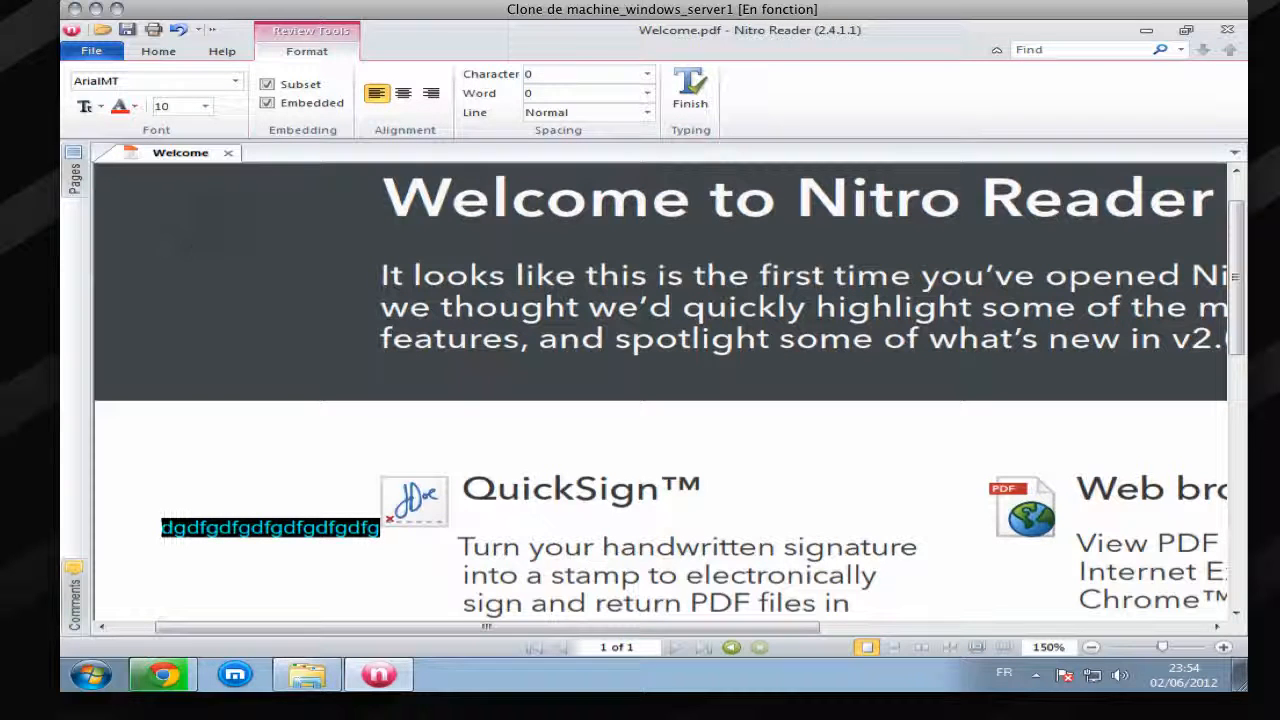
left_click(205, 106)
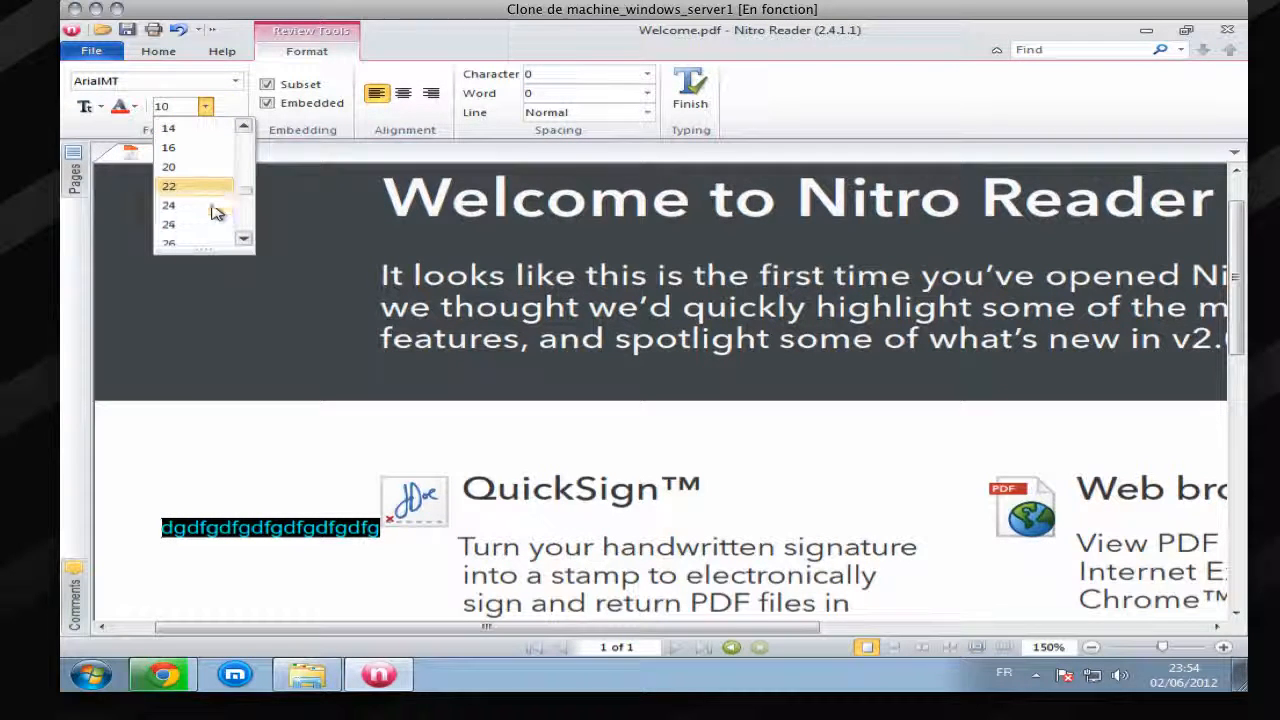
left_click(210, 204)
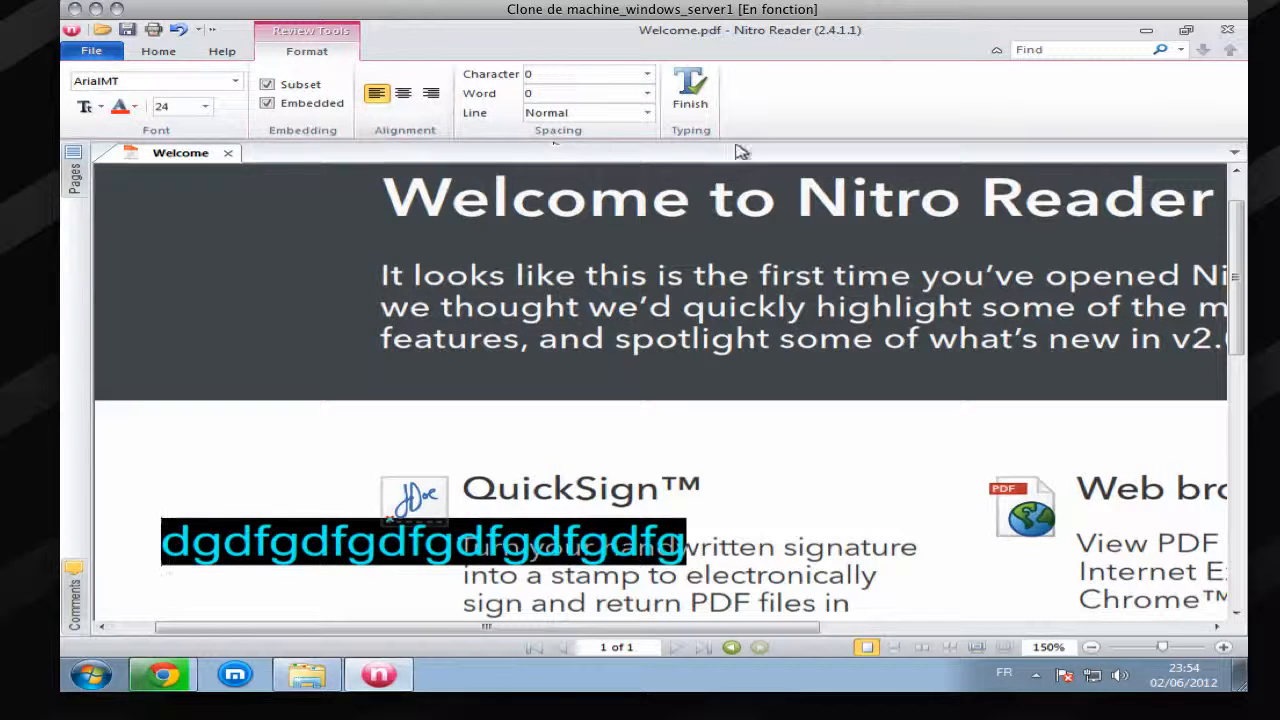
Step: Centre the added text and set its character spacing to 75
left_click(405, 92)
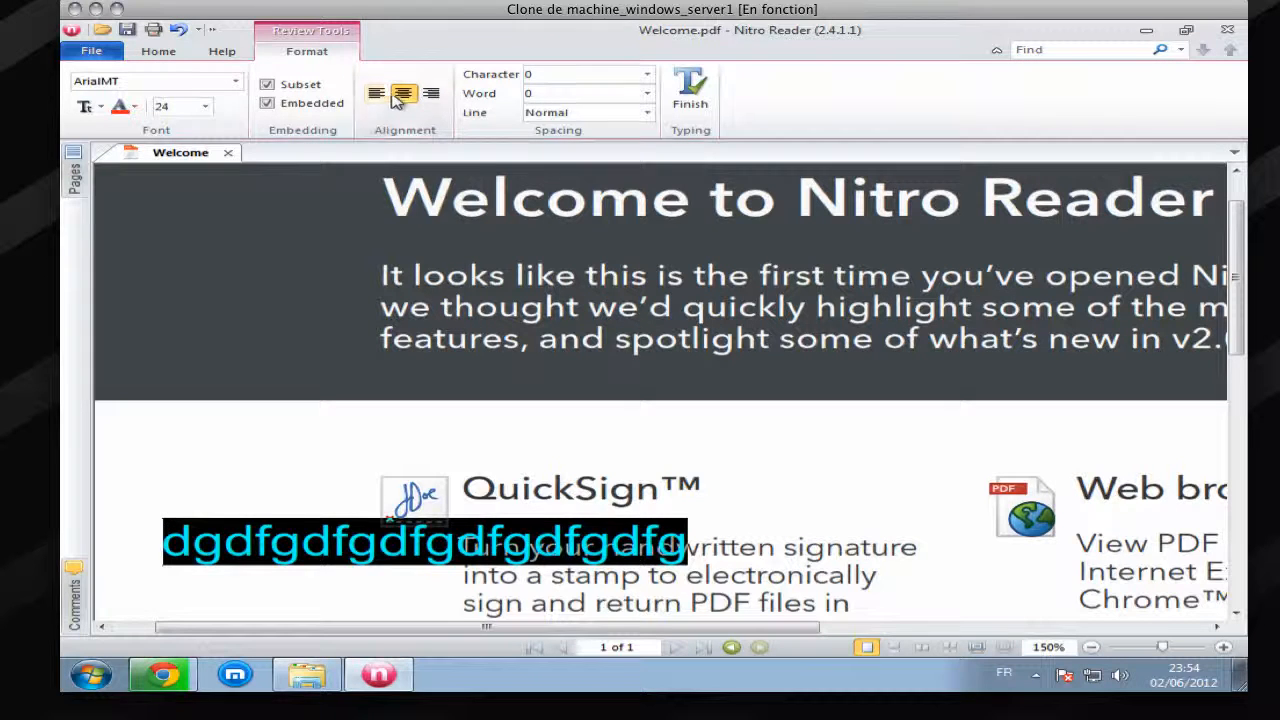
left_click(648, 75)
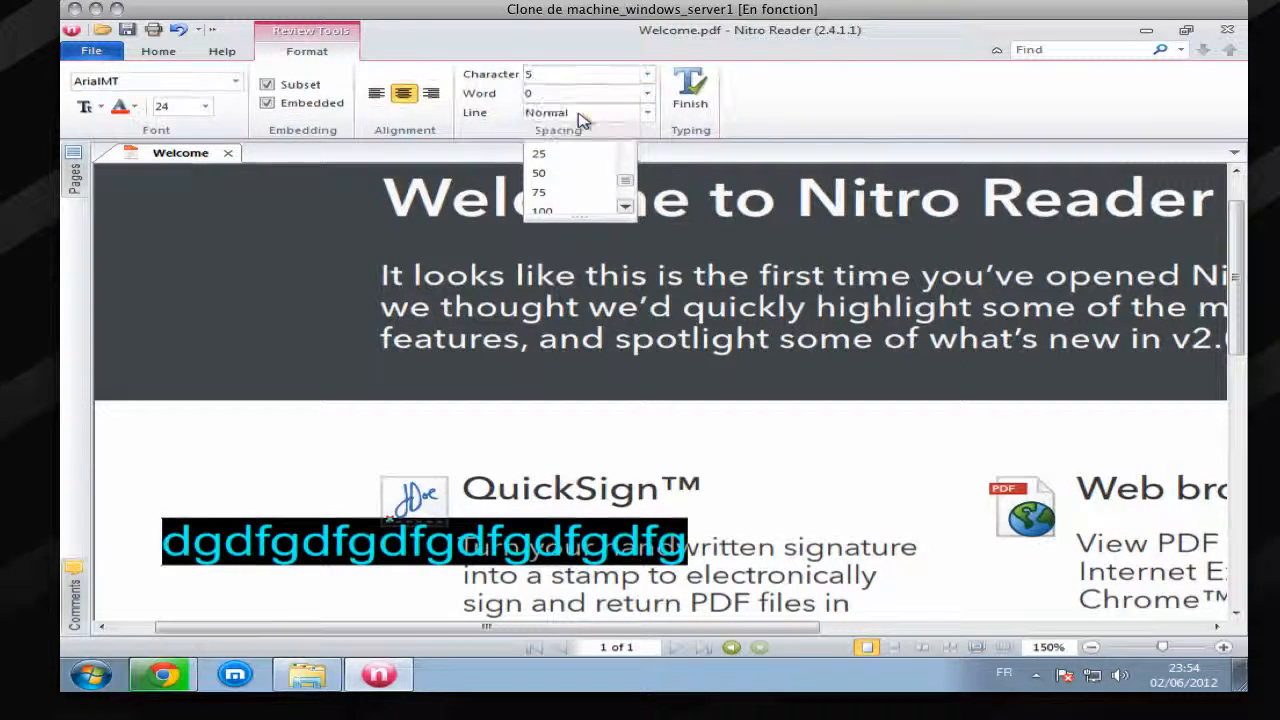
left_click(586, 114)
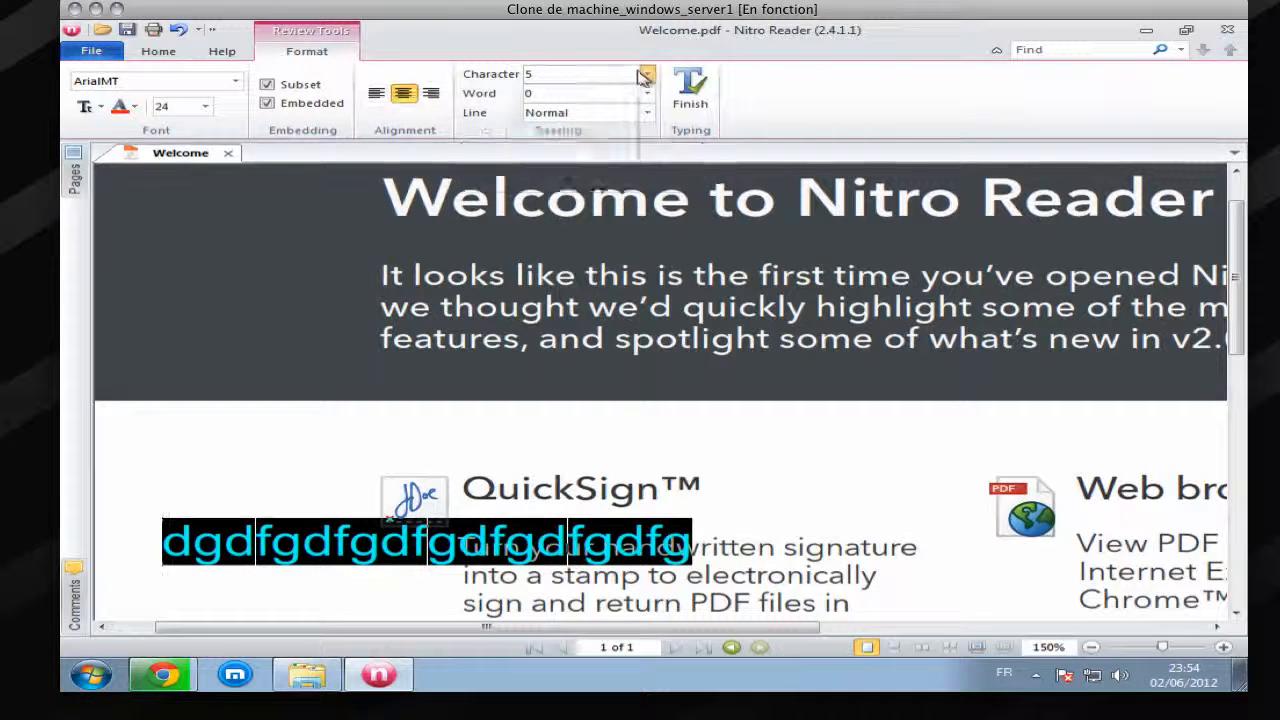
left_click(645, 76)
left_click(590, 174)
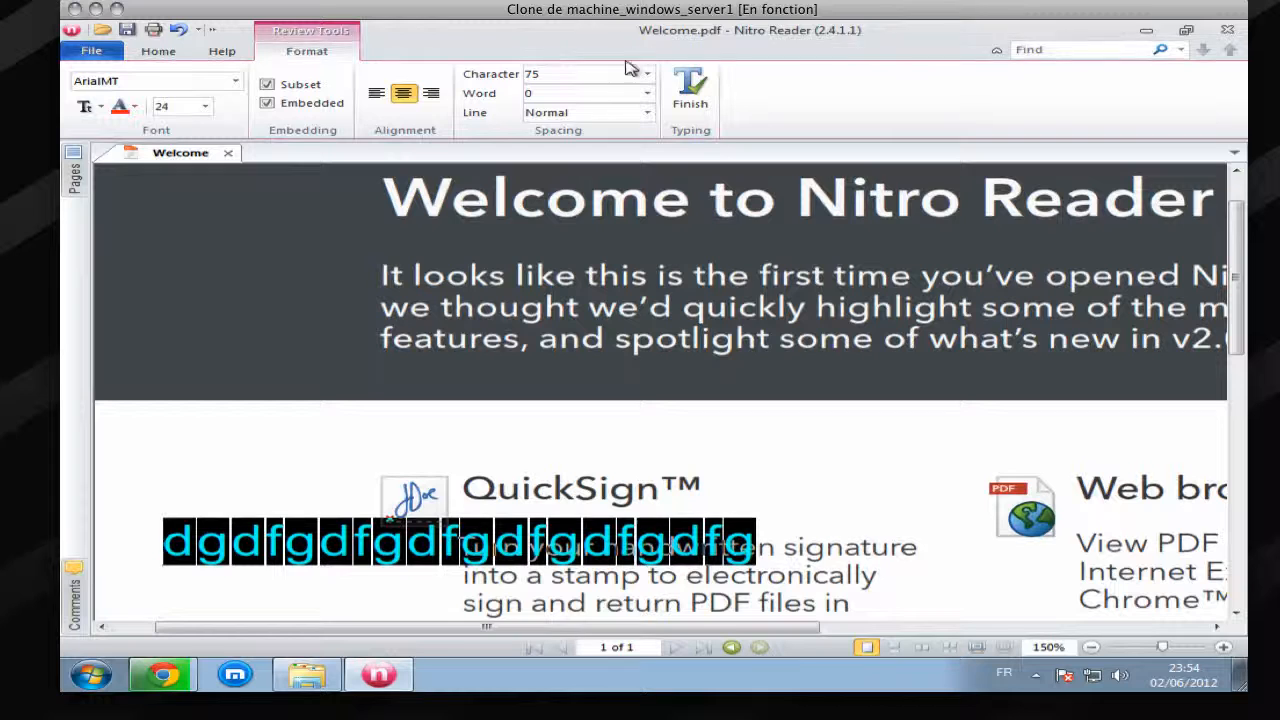
Step: Set the added text's line spacing to Condensed, and move the finished text to the blank area just above the QuickSign heading
left_click(647, 112)
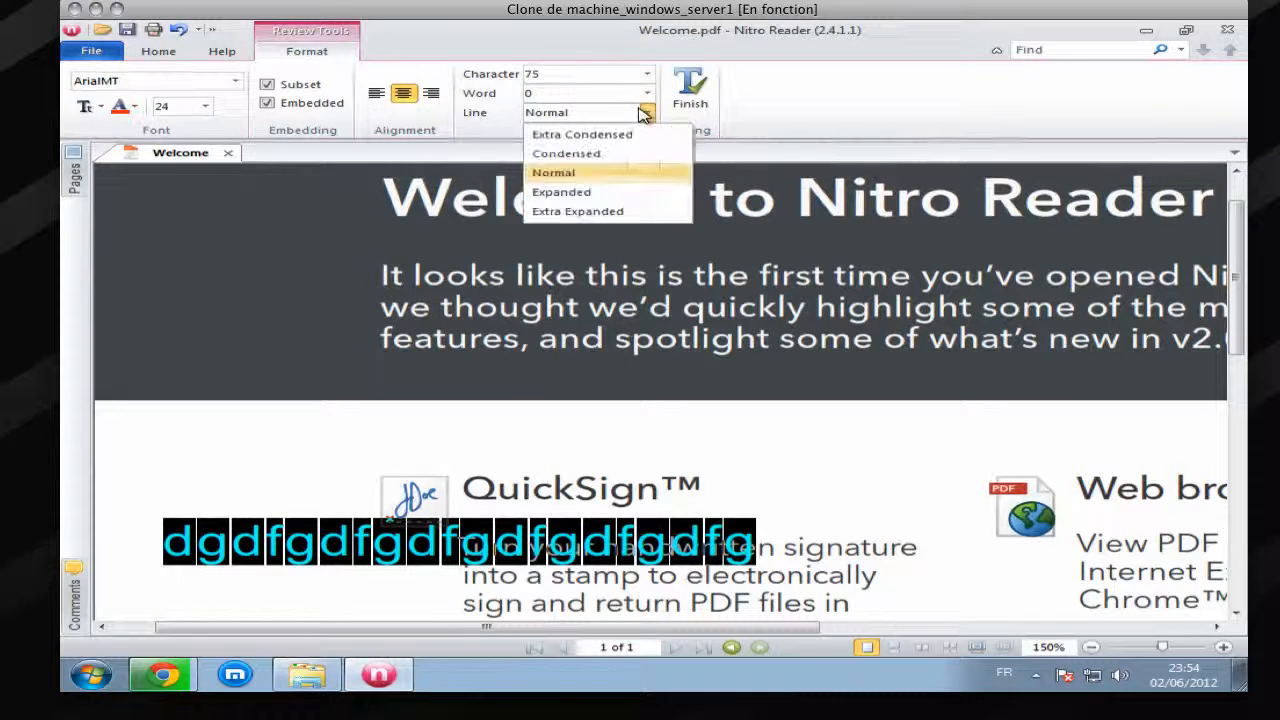
left_click(624, 194)
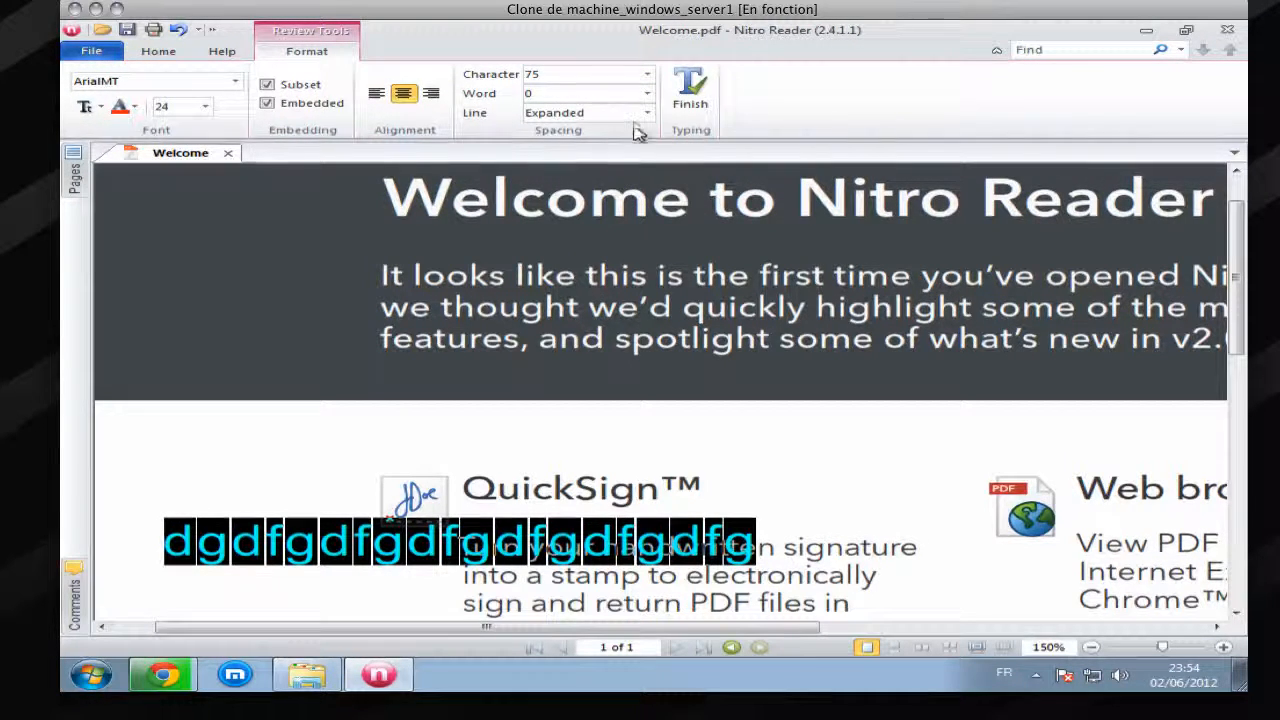
left_click(647, 112)
left_click(634, 156)
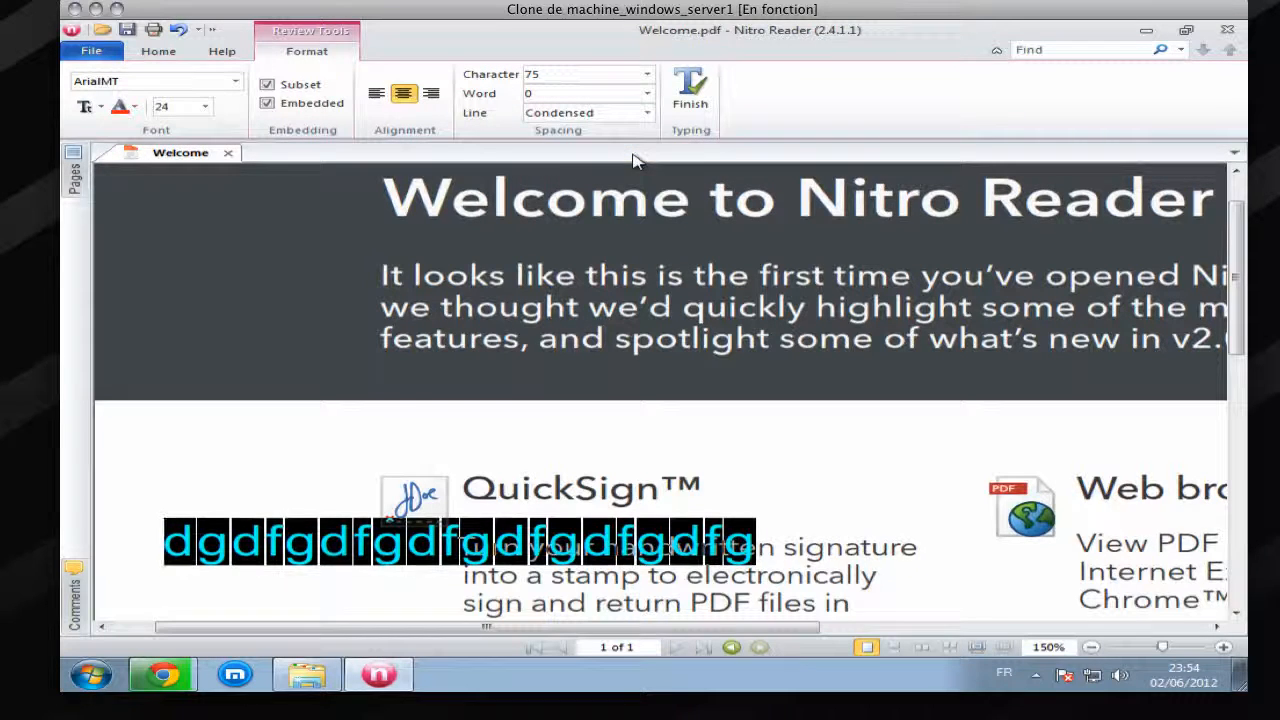
left_click(689, 95)
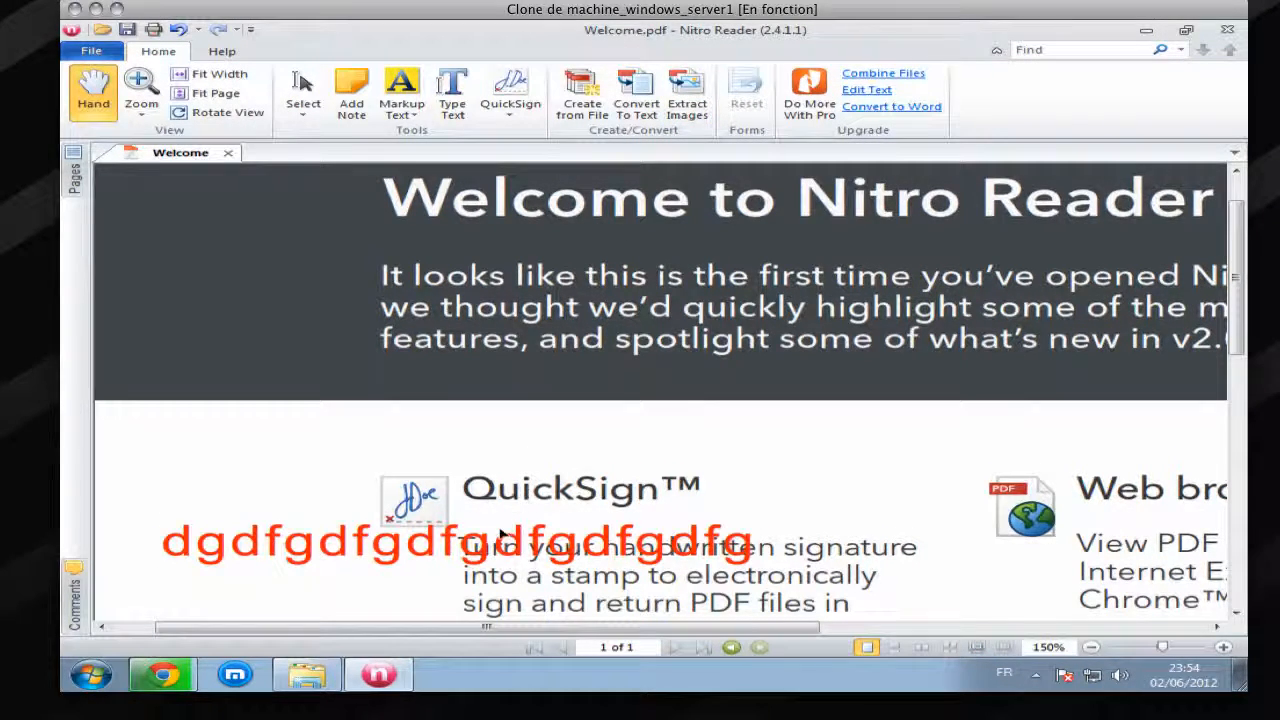
mouse_move(503, 536)
left_mouse_down()
mouse_move(514, 409)
mouse_move(762, 430)
left_mouse_up()
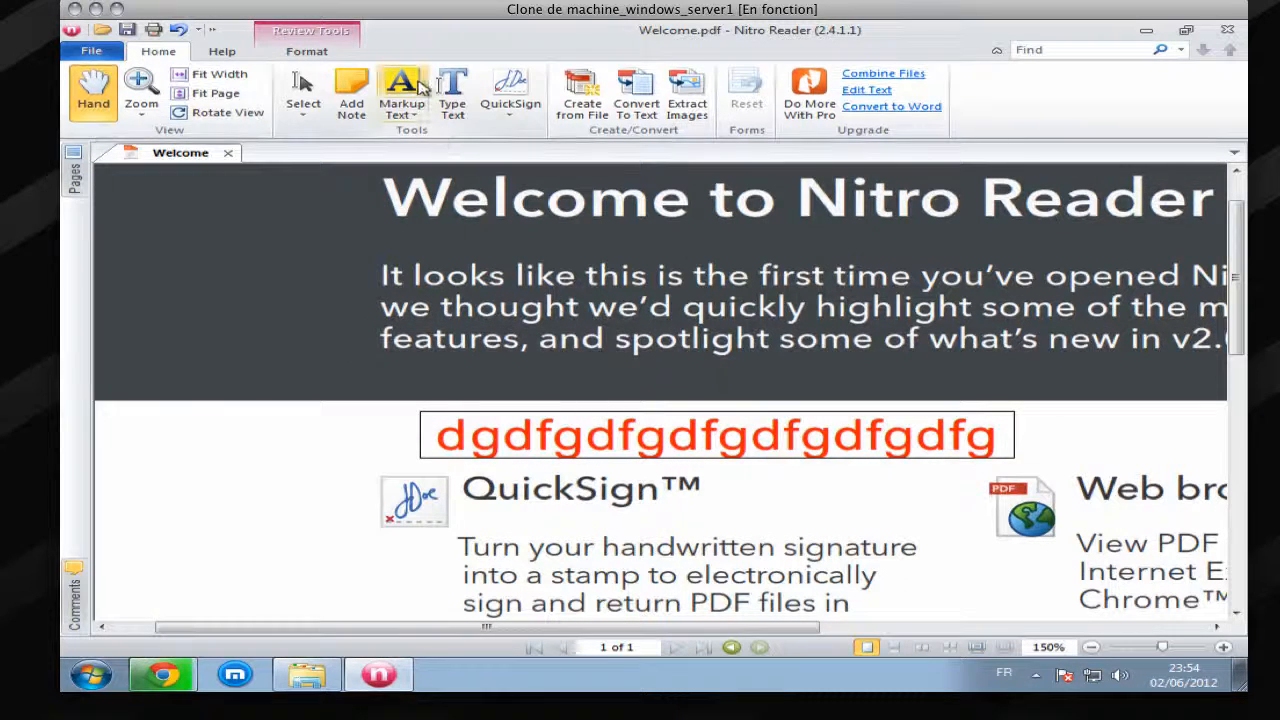
Step: Cross out most of the "Welcome to Nitro Reader" title and parts of the introductory paragraph with Crossout Text
left_click(405, 90)
left_click(415, 107)
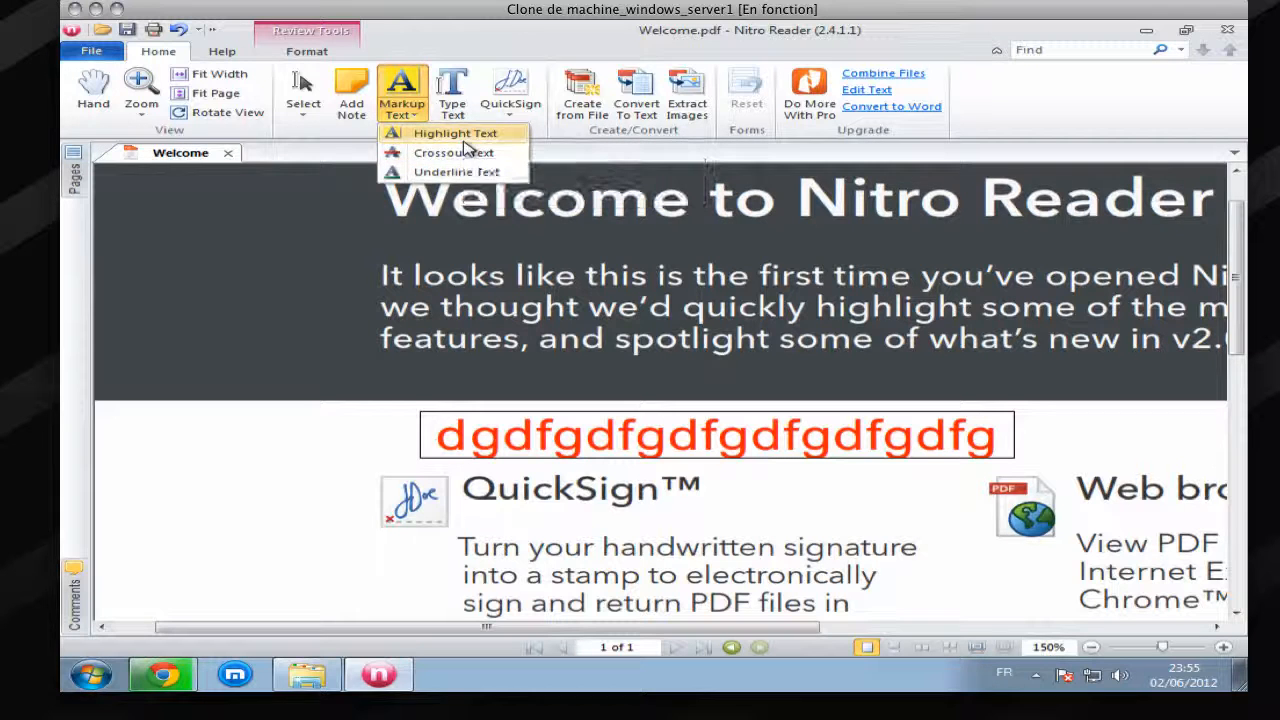
left_click(455, 133)
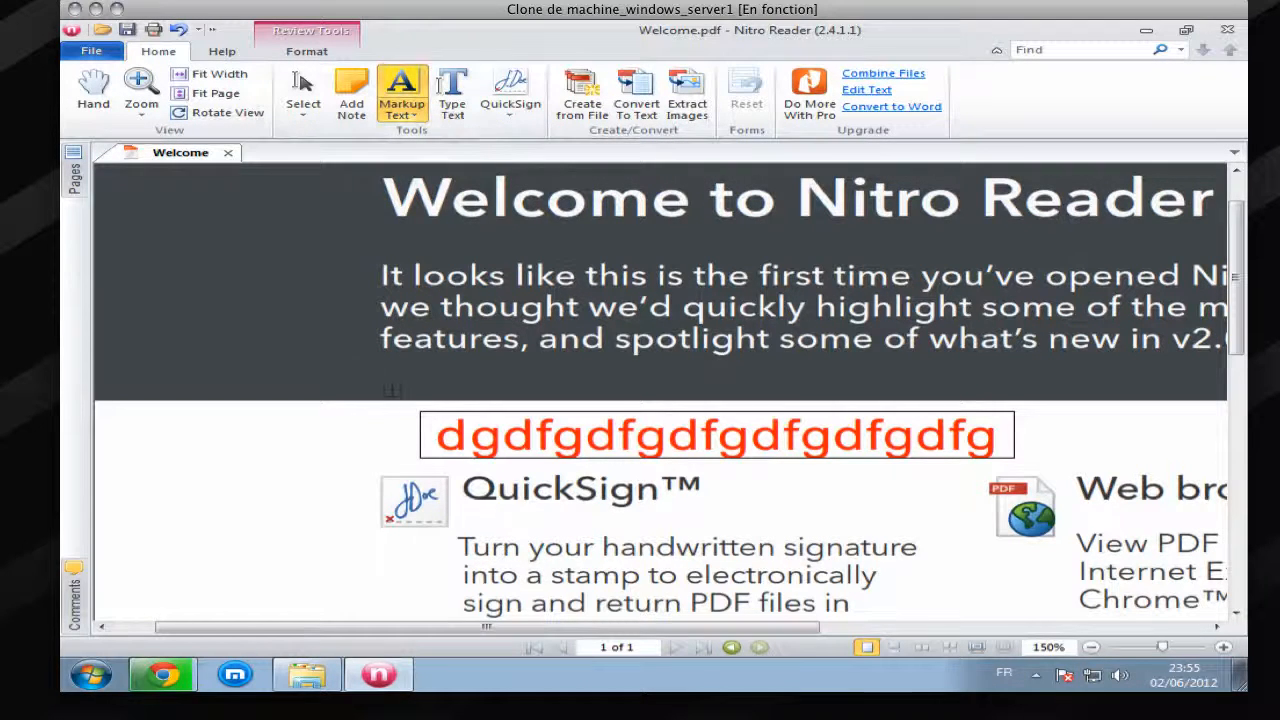
left_click(398, 109)
left_click(452, 152)
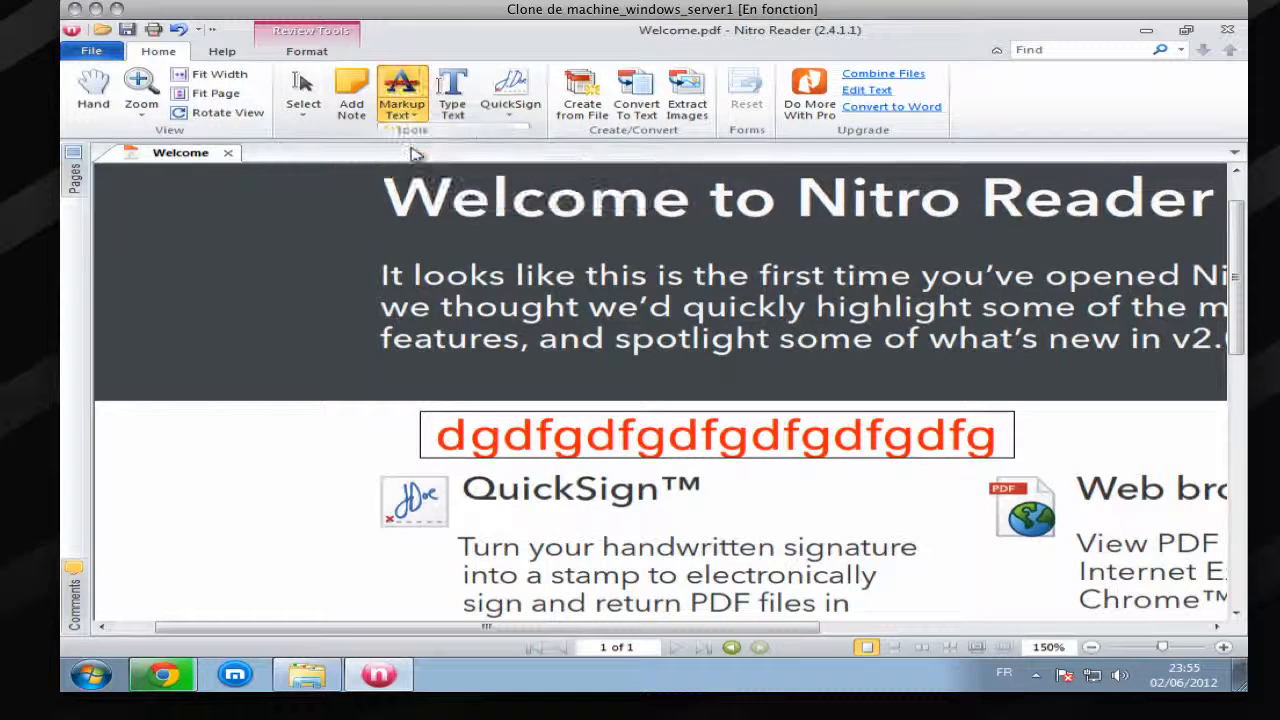
left_click_drag(287, 452, 602, 205)
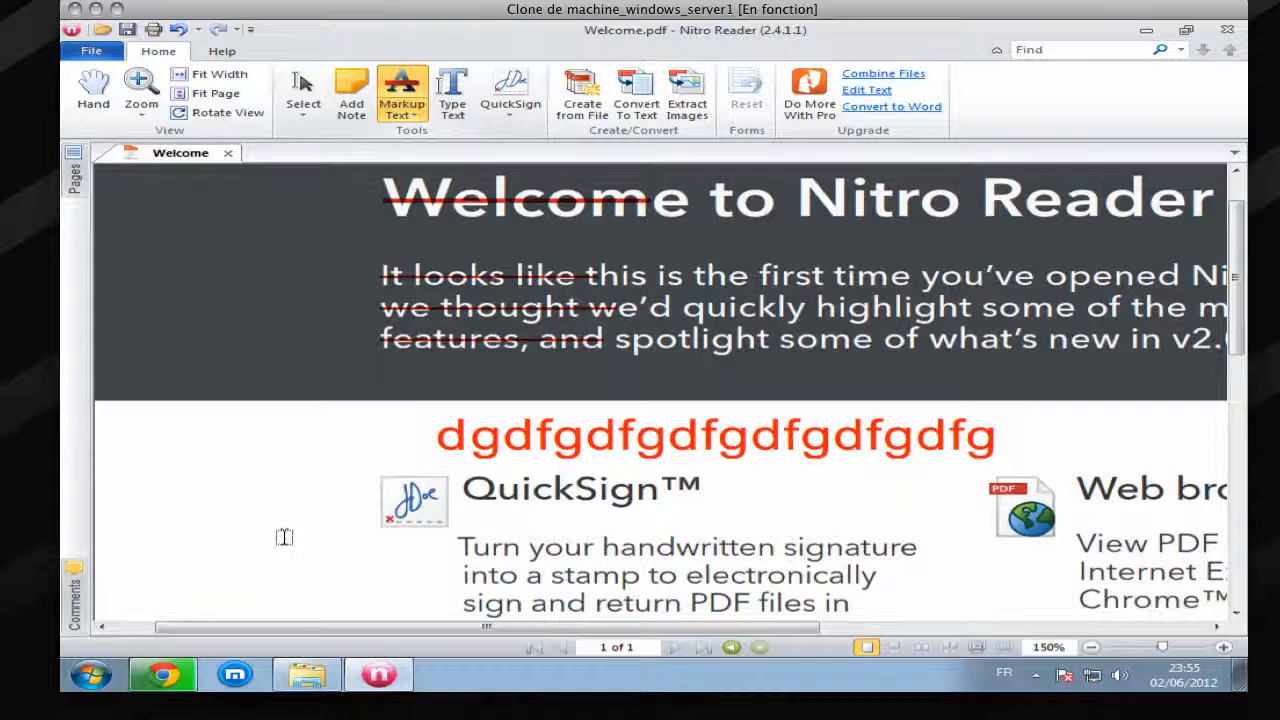
left_click_drag(320, 545, 126, 238)
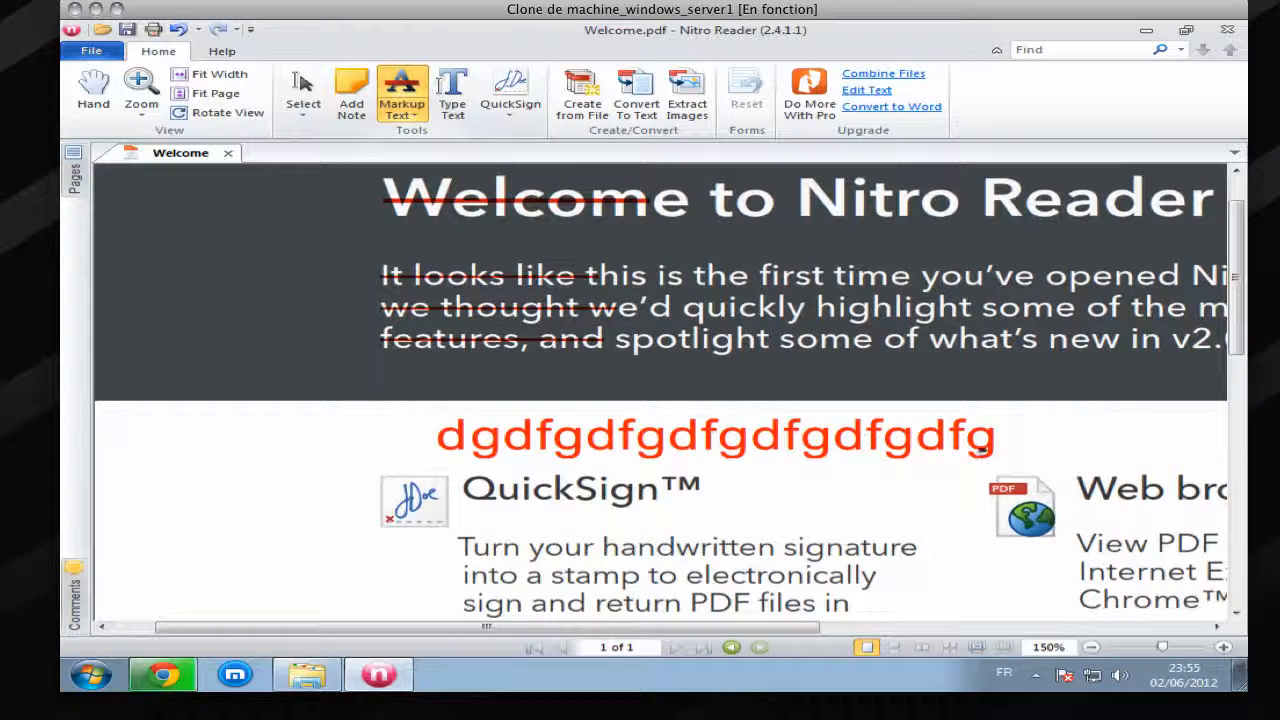
left_click_drag(1044, 436, 690, 165)
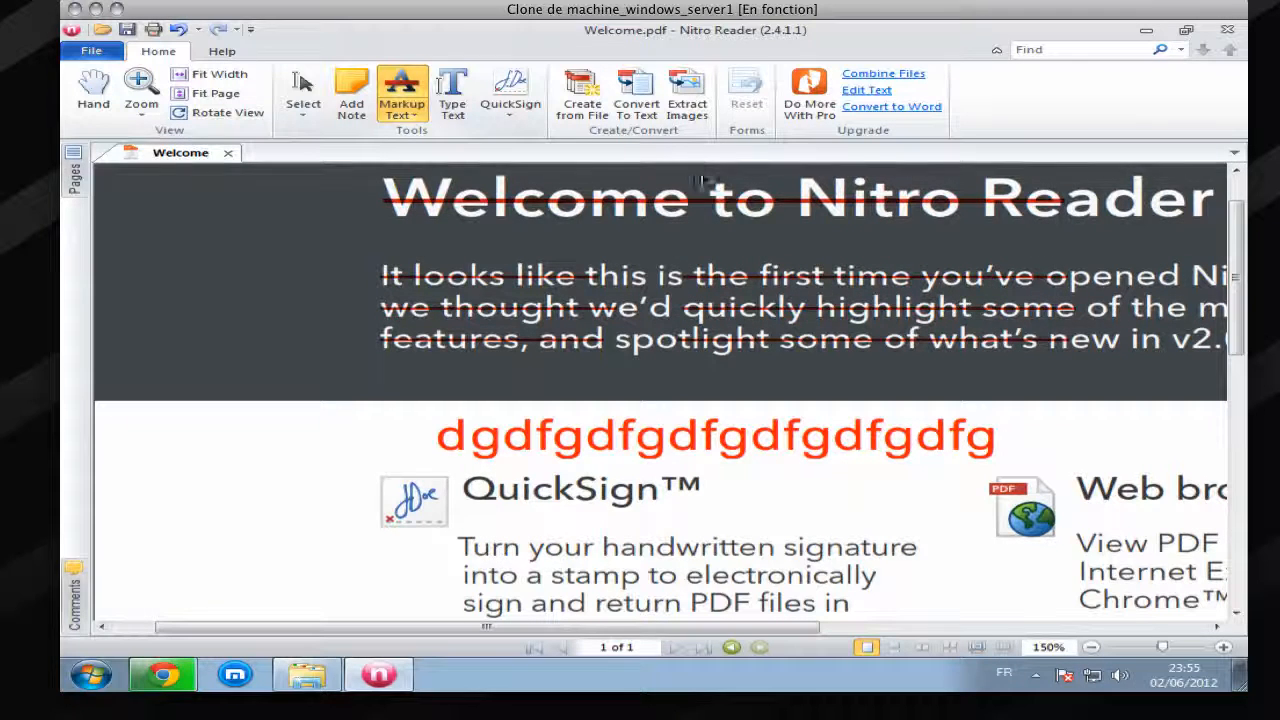
Step: Highlight "to Nitro Re" in the title and the part of the introductory paragraph beneath it
left_click(405, 114)
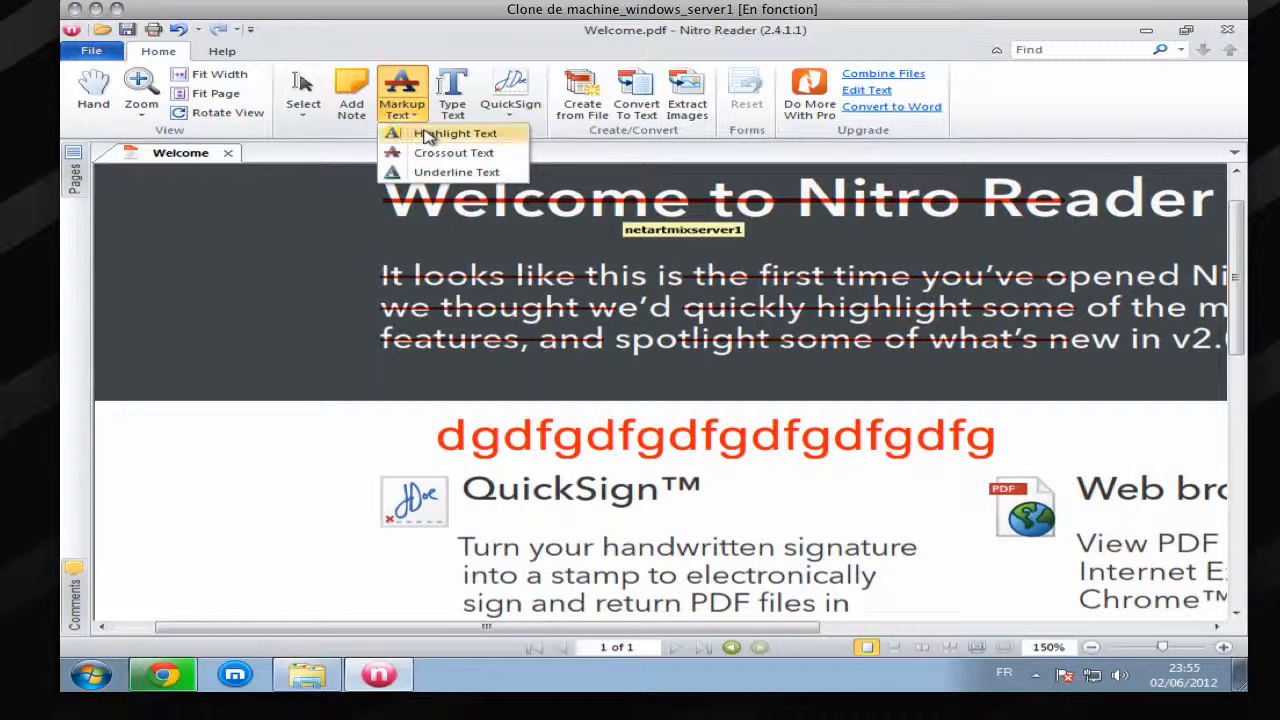
left_click(425, 131)
mouse_move(1066, 449)
left_mouse_down()
mouse_move(791, 223)
mouse_move(665, 217)
left_mouse_up()
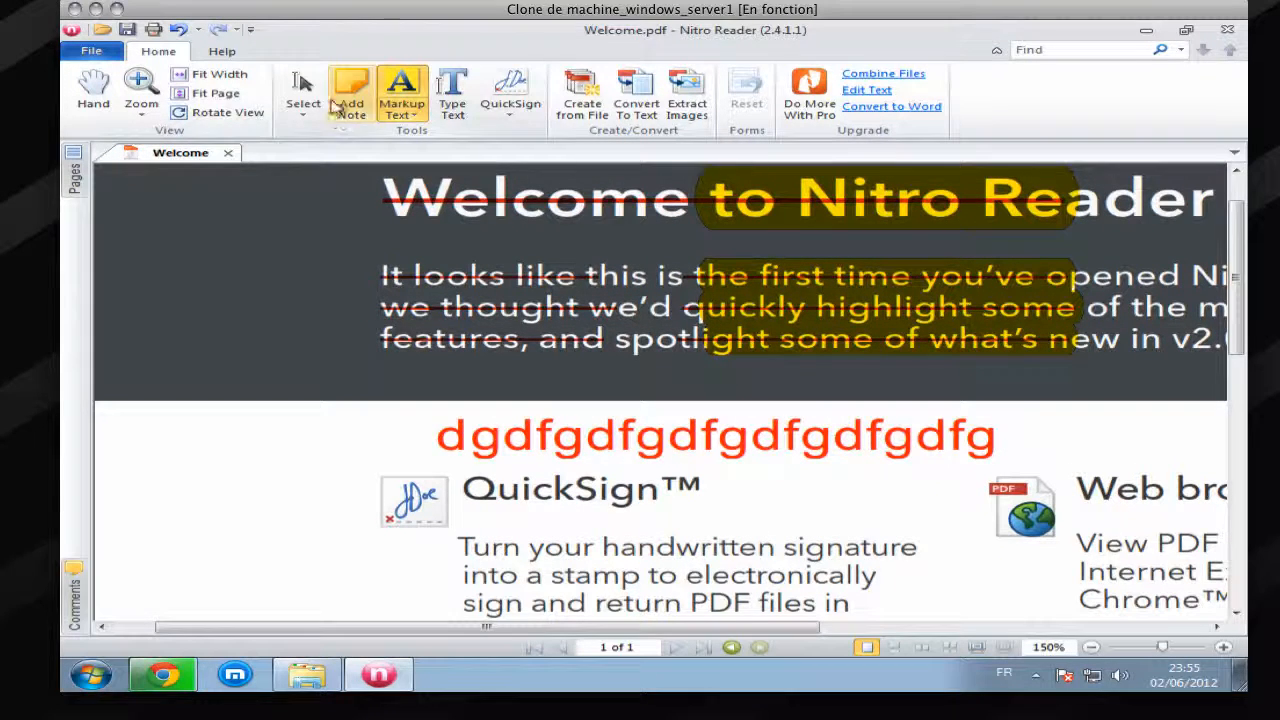
Step: Underline "sign and return PDF files in" and most of "Turn your handwritten signature" in the QuickSign paragraph
left_click(401, 110)
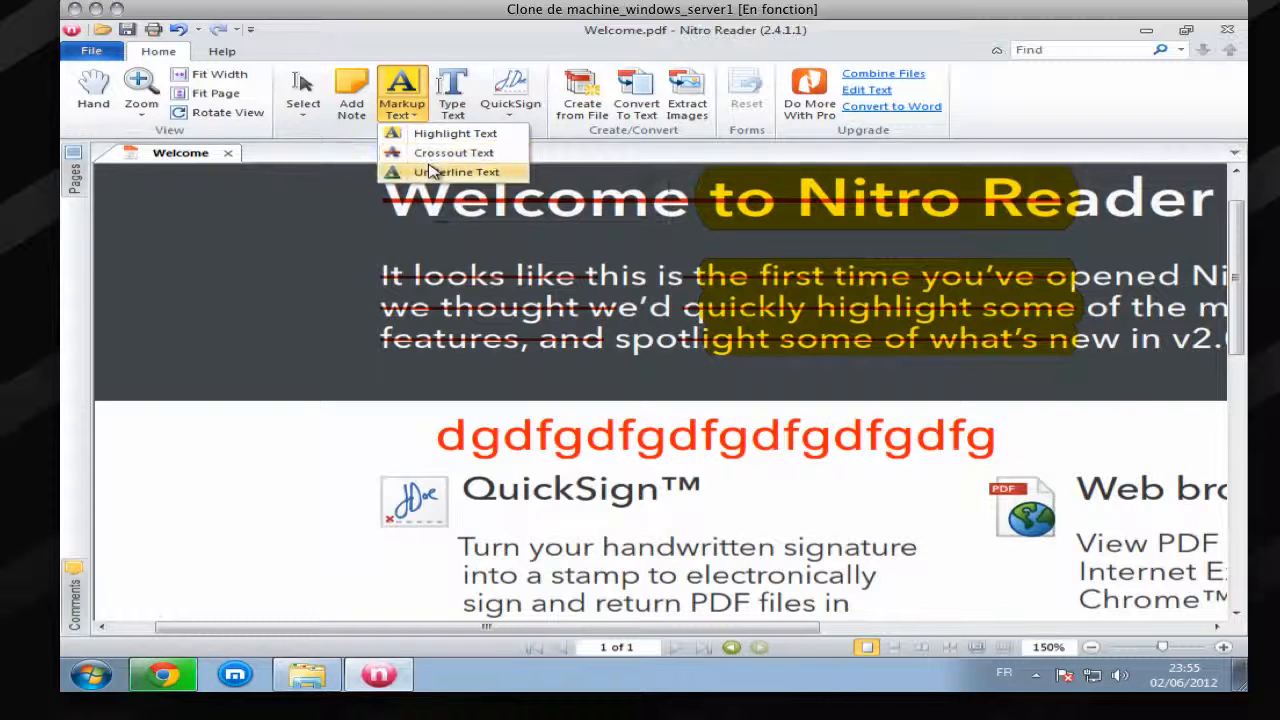
left_click(431, 172)
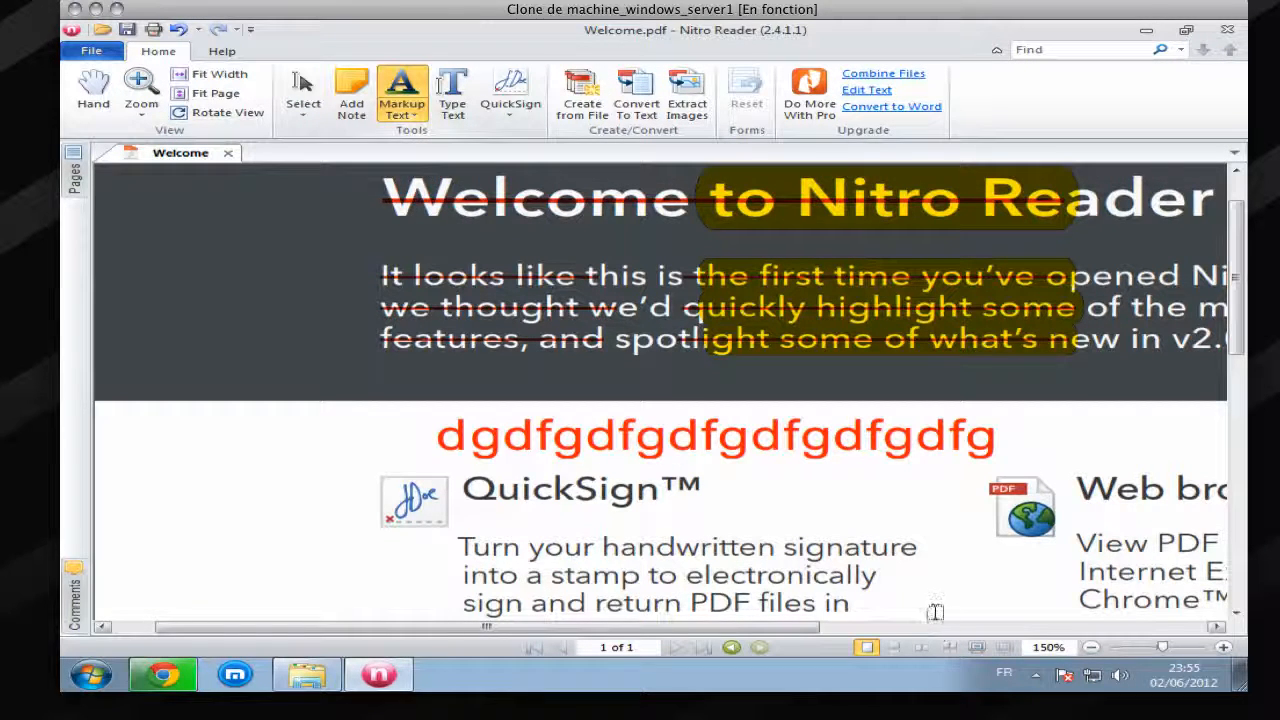
left_click_drag(929, 605, 388, 600)
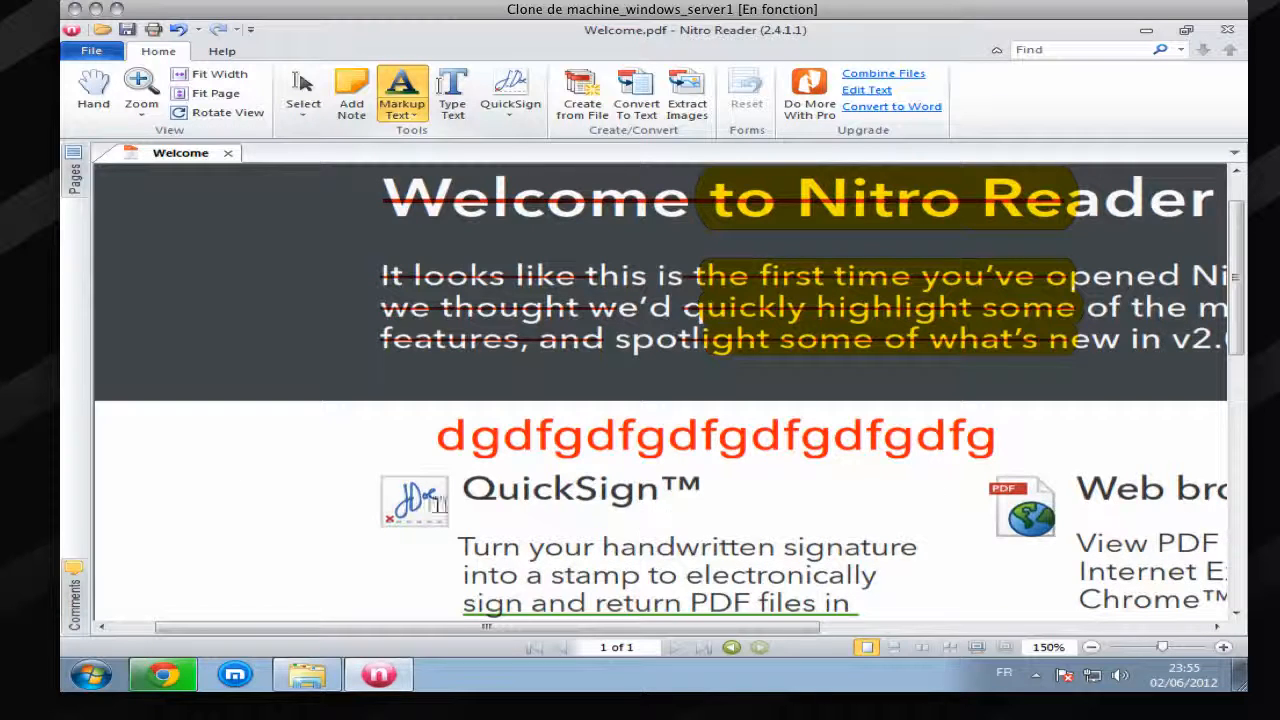
left_click_drag(948, 532, 580, 536)
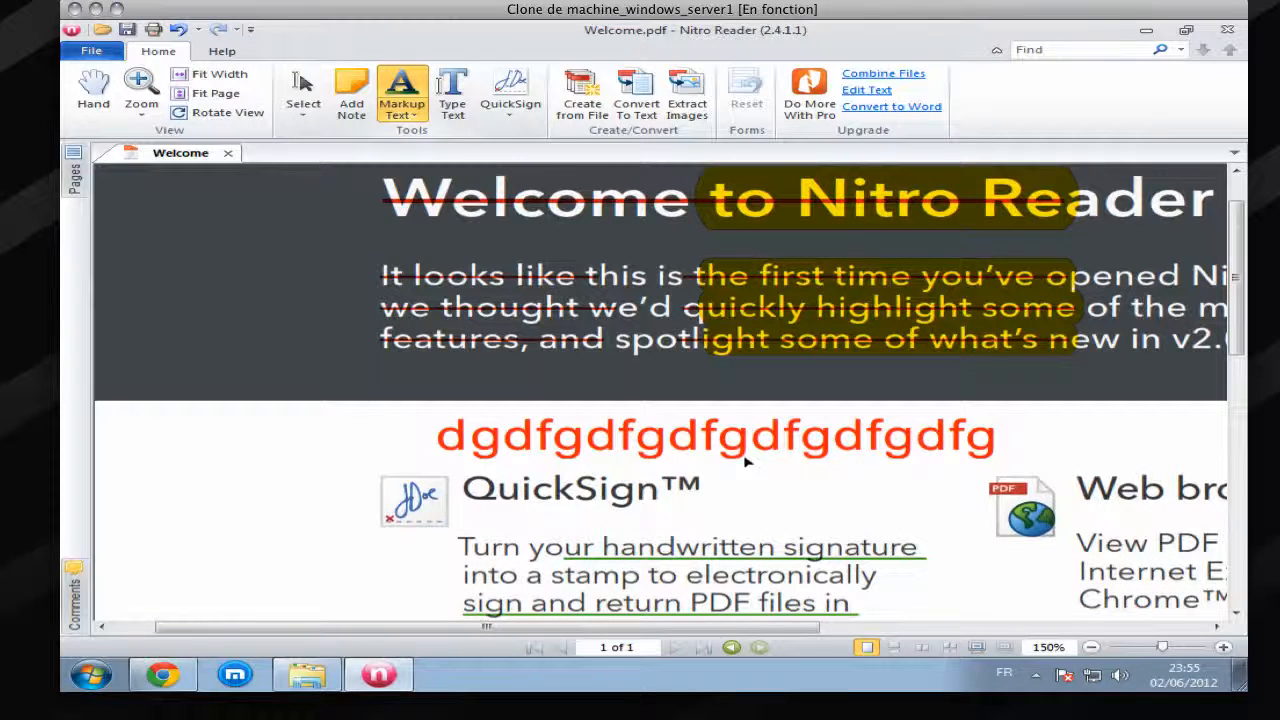
Step: Add a sticky note reading "dfgdgdfgdfgdfgdfgdf" in the blank margin beside the QuickSign section, and move its pop-up beneath the note icon
scroll(745, 461, "down", 5)
scroll(750, 459, "down", 1)
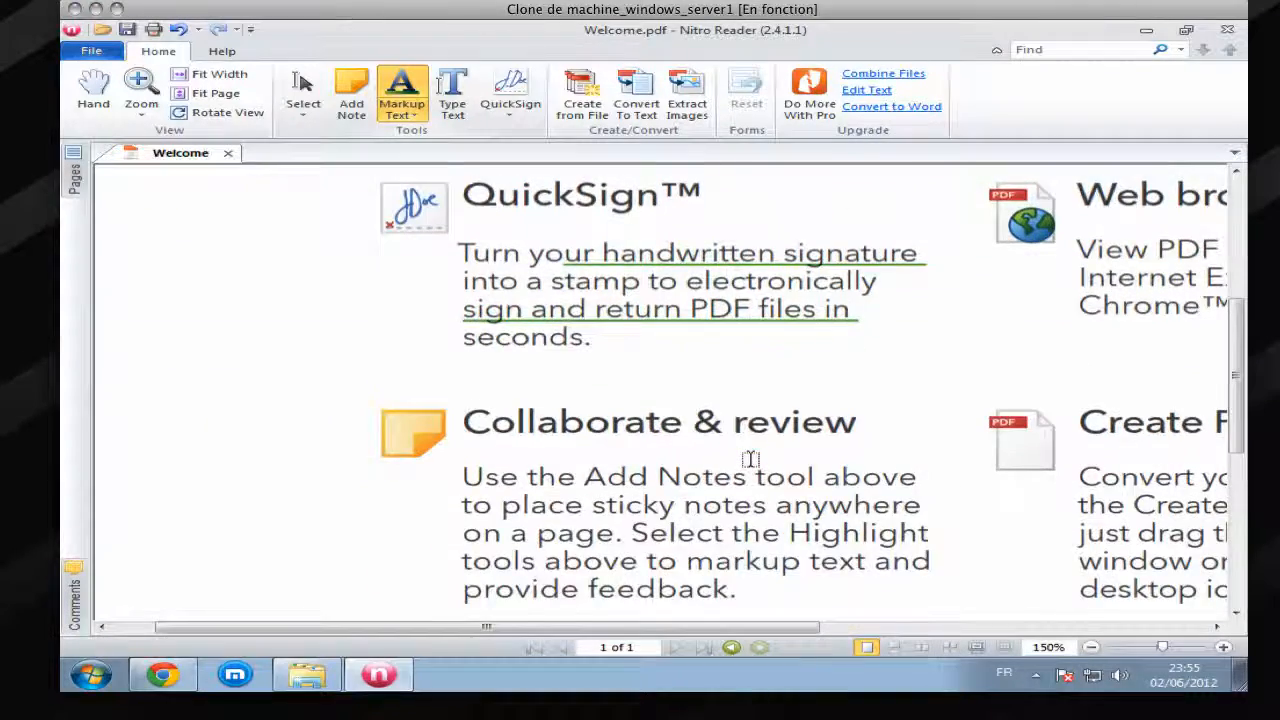
scroll(750, 459, "up", 3)
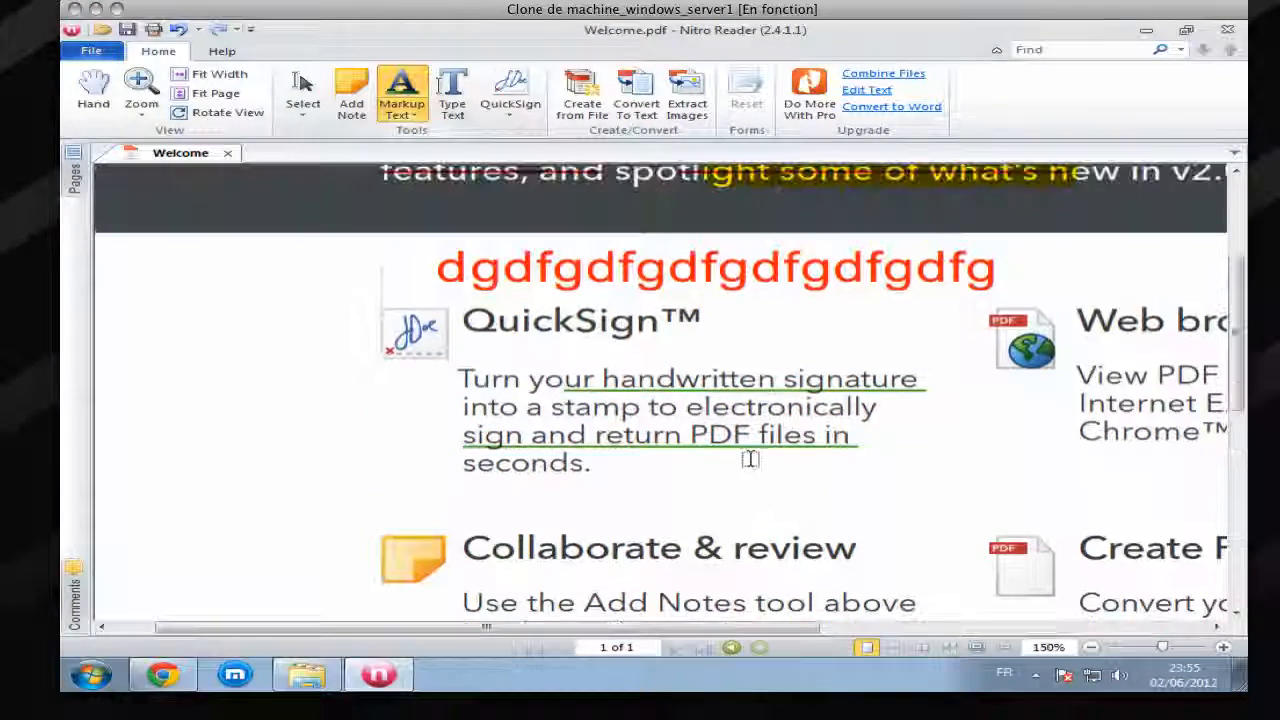
left_click(360, 100)
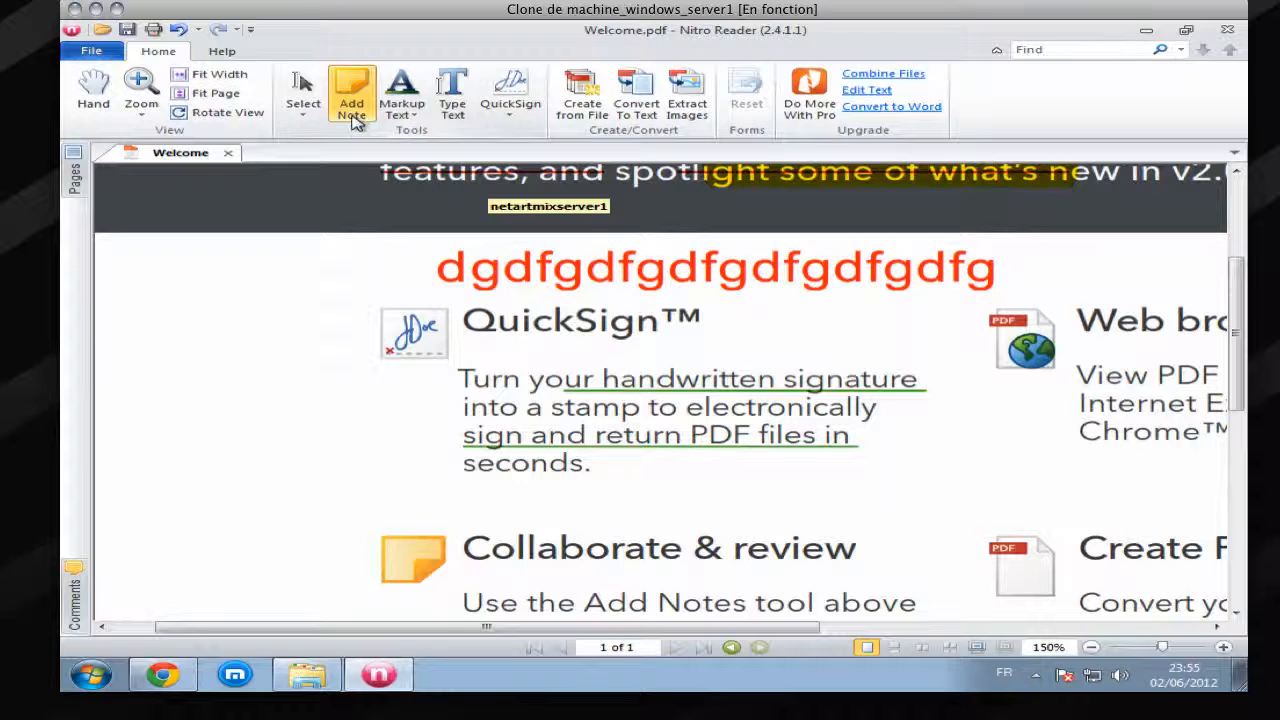
left_click(164, 346)
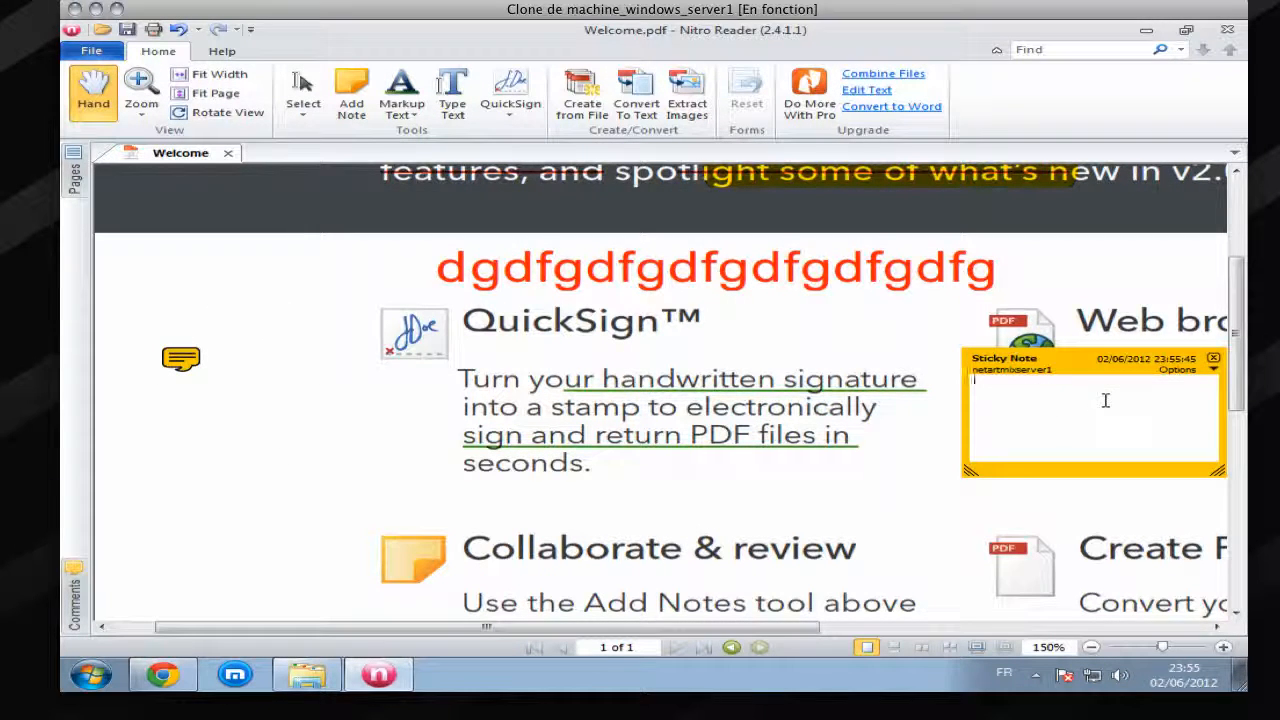
type("dfgdgdfgdfgdfgdfgdf")
key("Return")
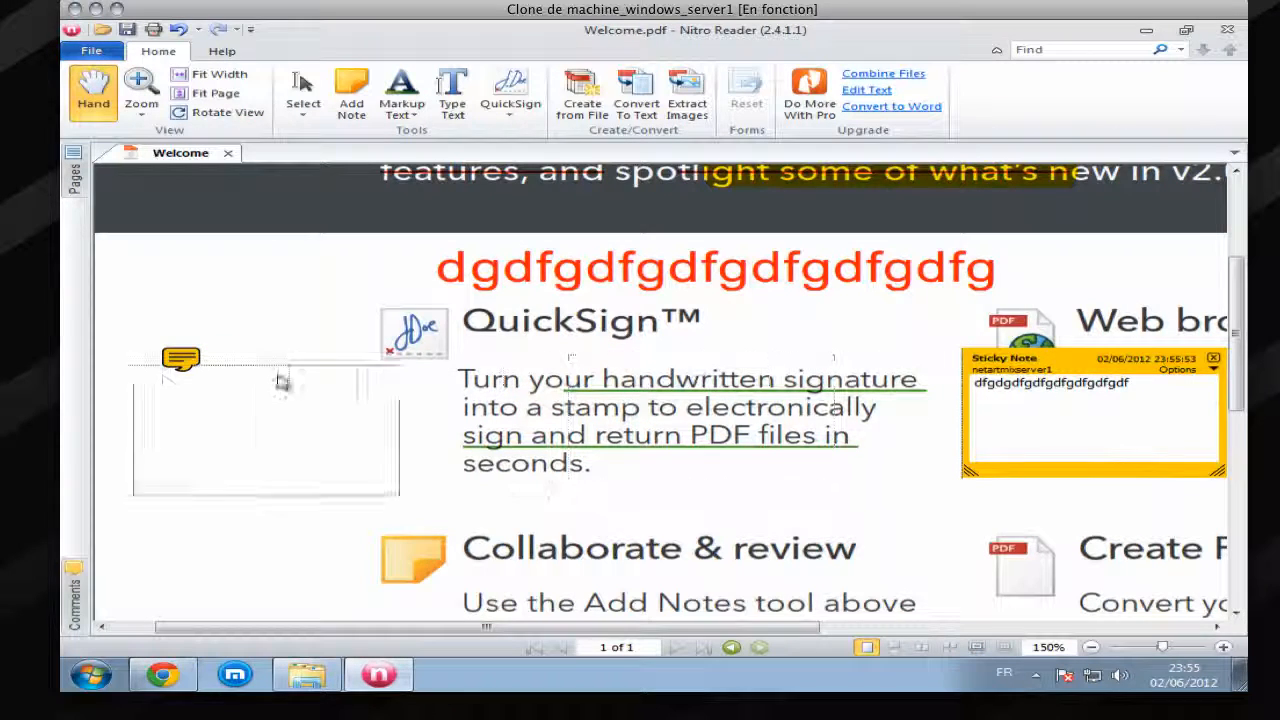
left_click_drag(257, 414, 330, 414)
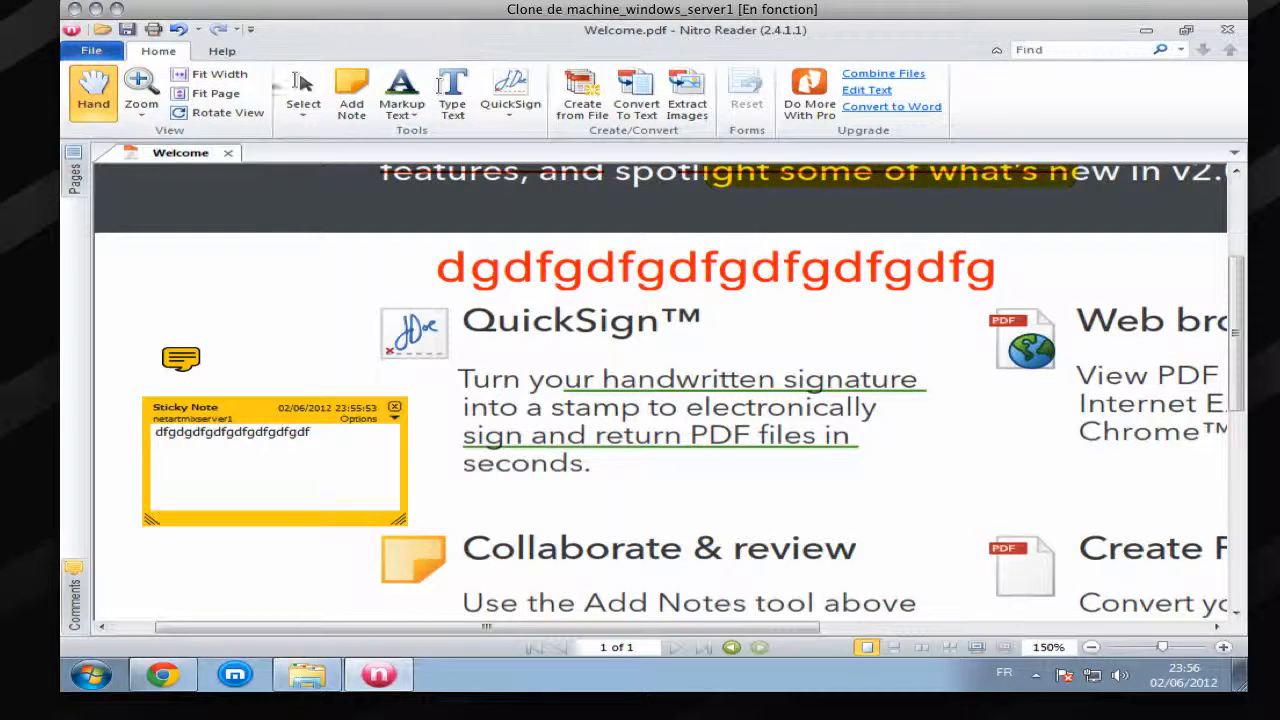
Step: Rotate the page view through a full turn back to upright
left_click(225, 112)
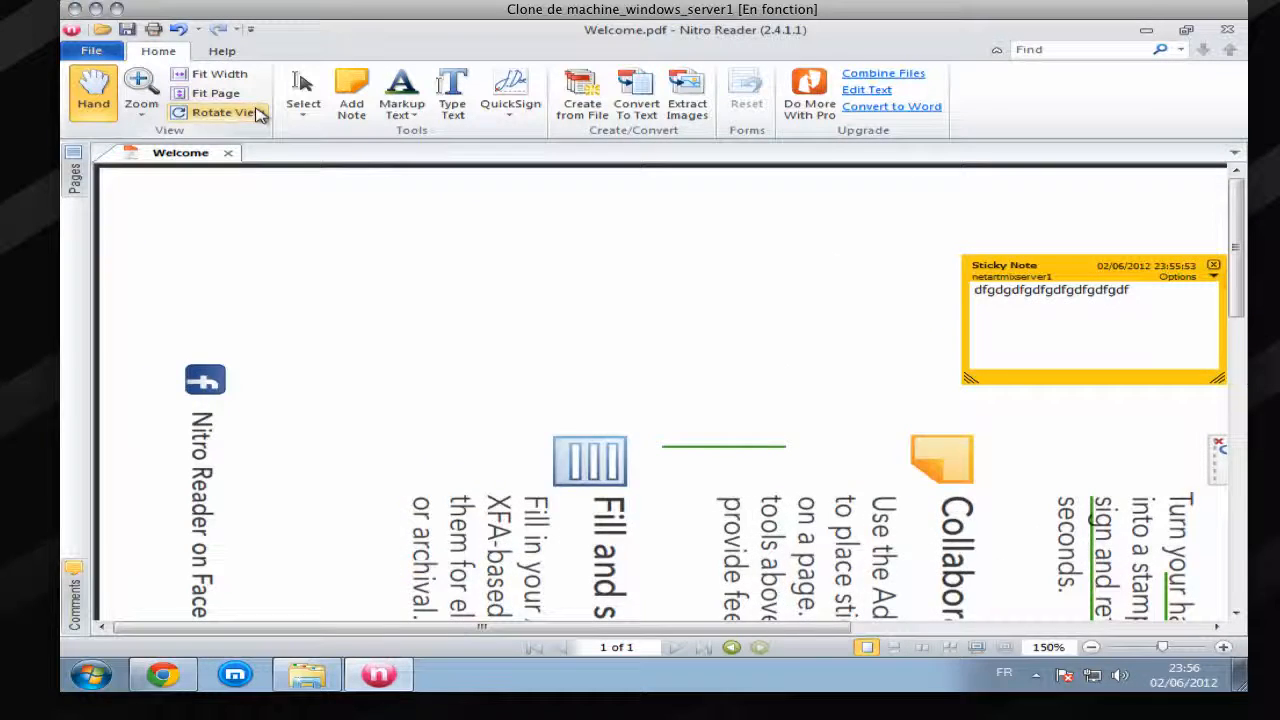
left_click(257, 114)
left_click(257, 114)
left_click(257, 114)
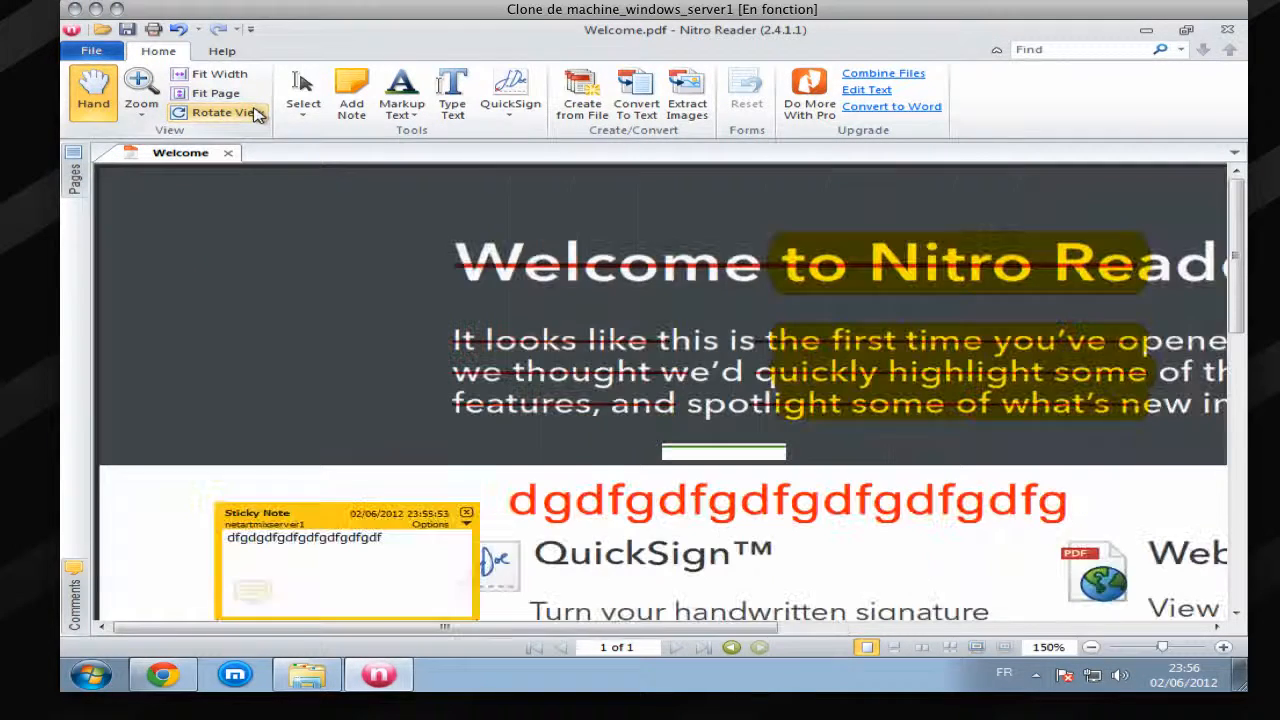
Step: Use Snapshot to copy two areas of the page header, the second over the introductory paragraph, to the clipboard
left_click(309, 112)
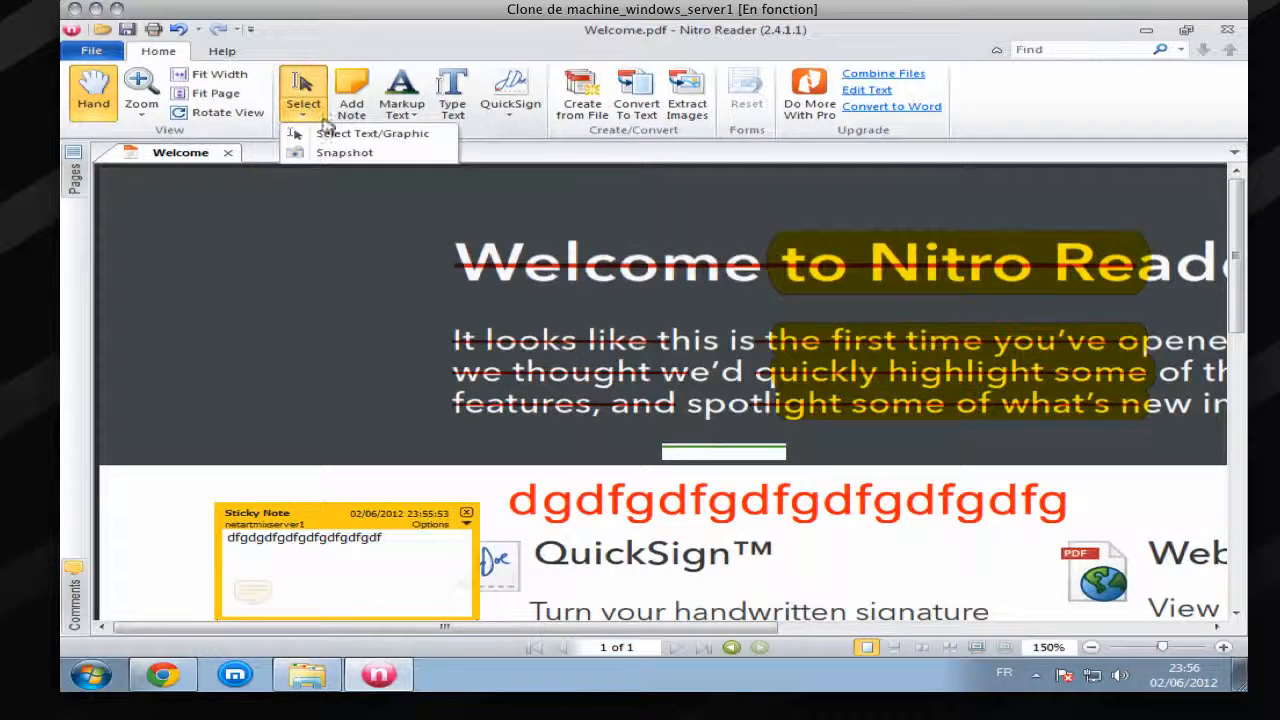
left_click(344, 152)
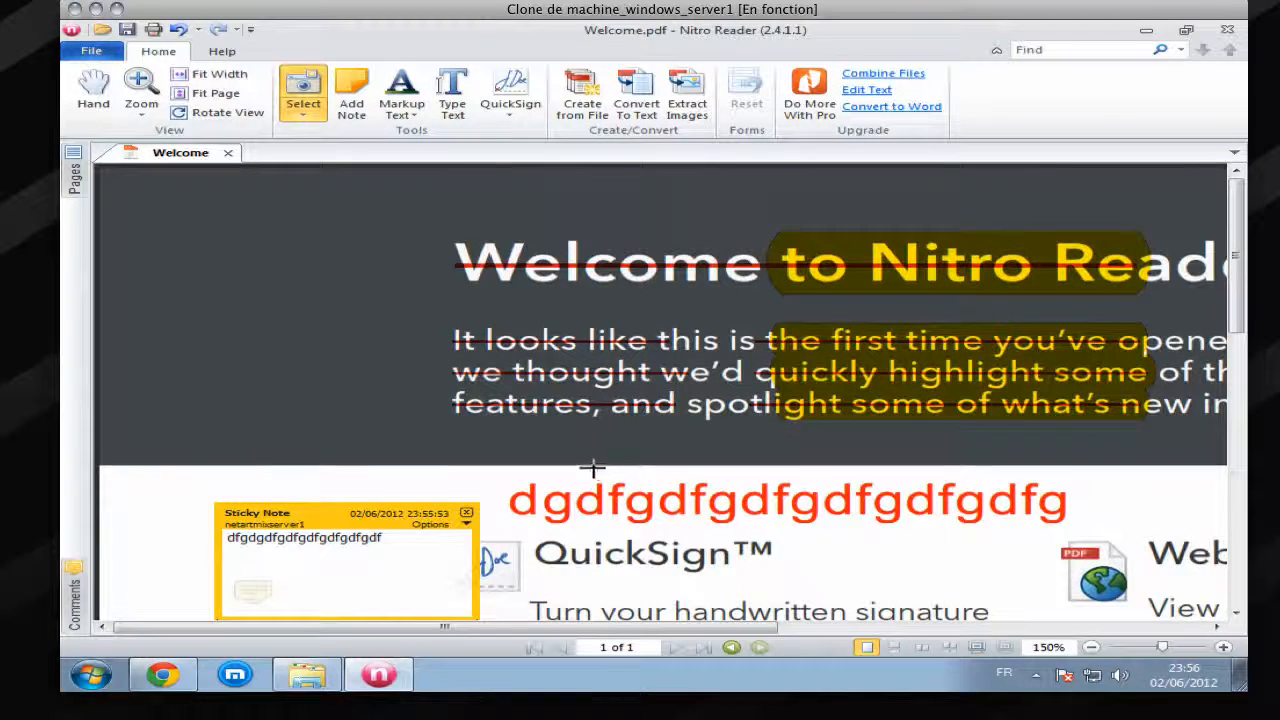
left_click_drag(406, 340, 383, 299)
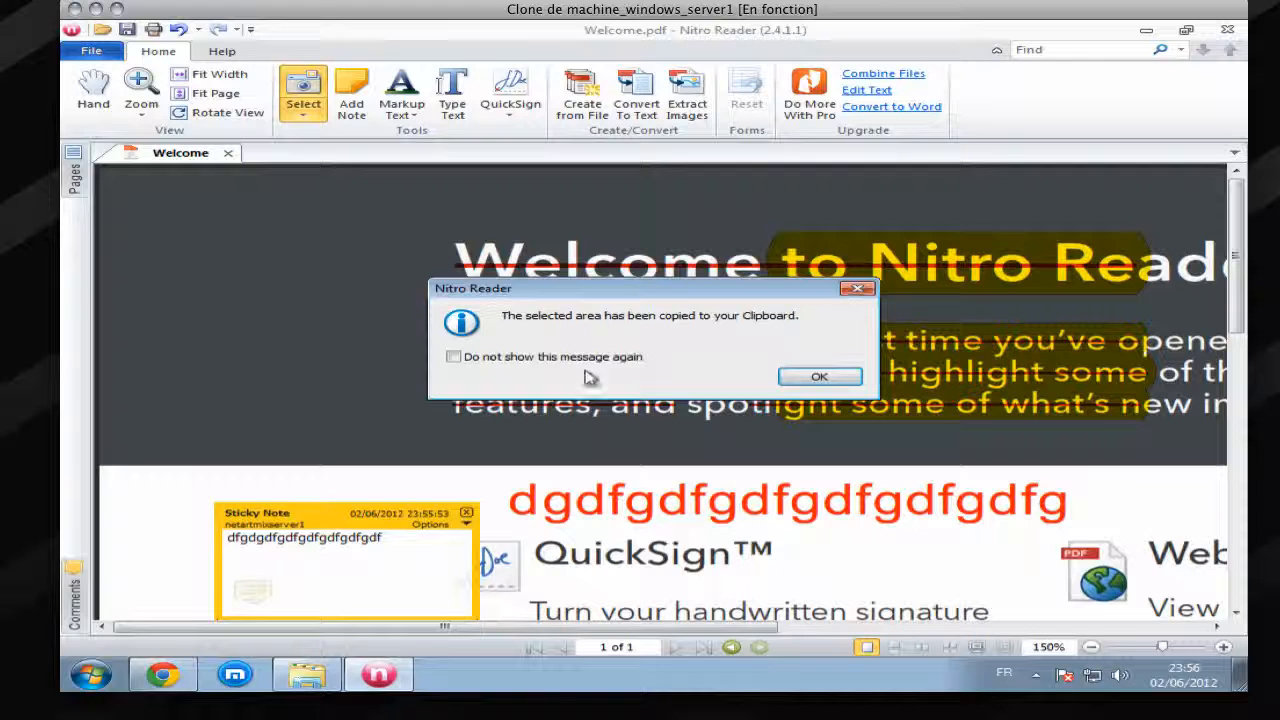
left_click(820, 380)
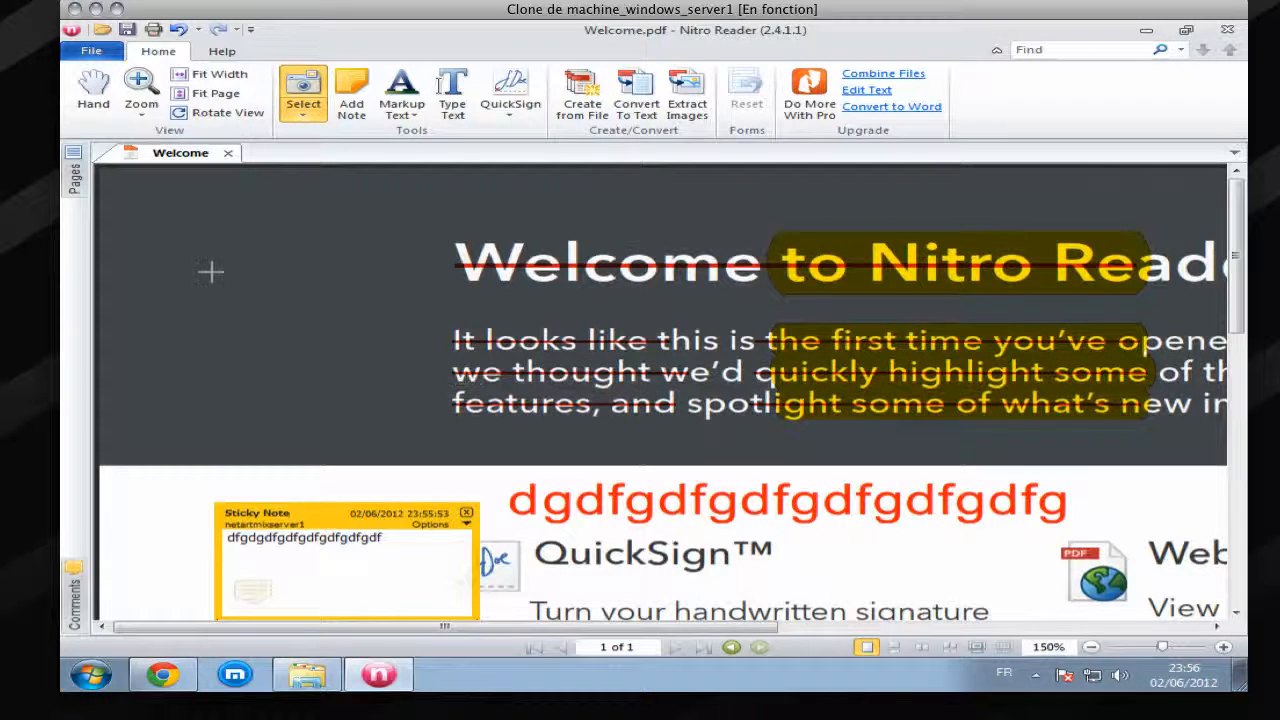
left_click_drag(537, 311, 960, 470)
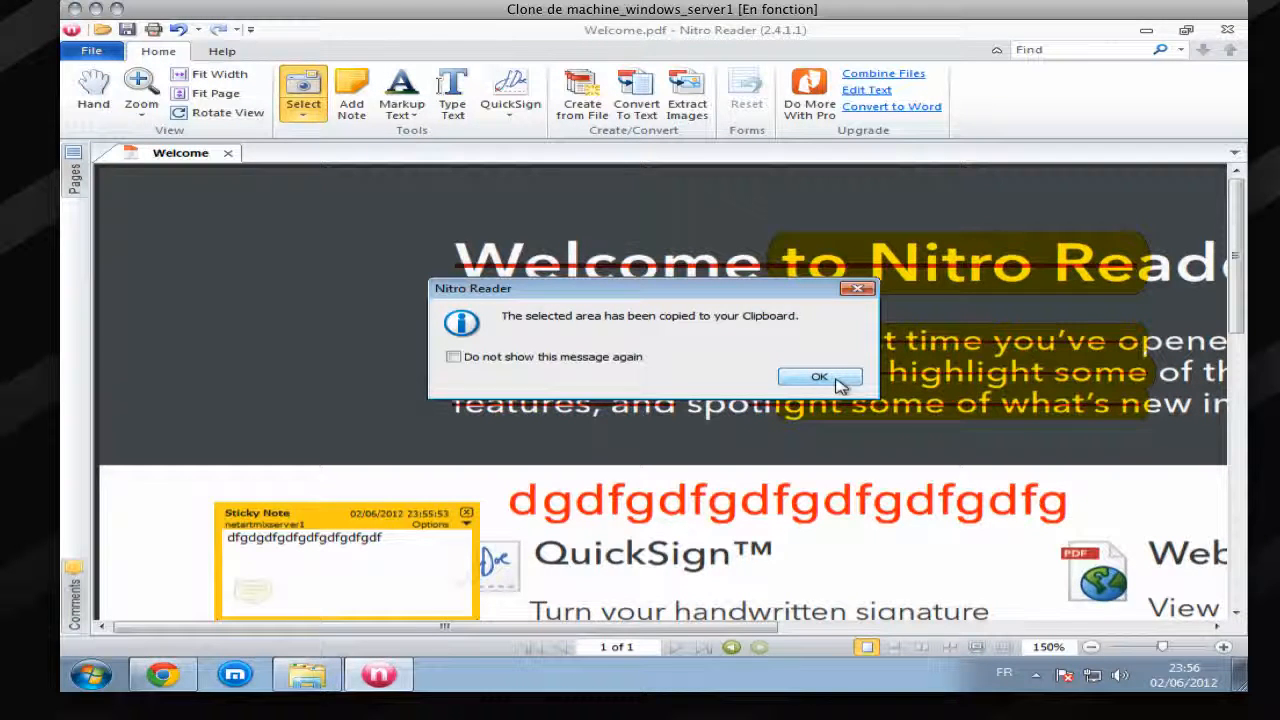
left_click(819, 377)
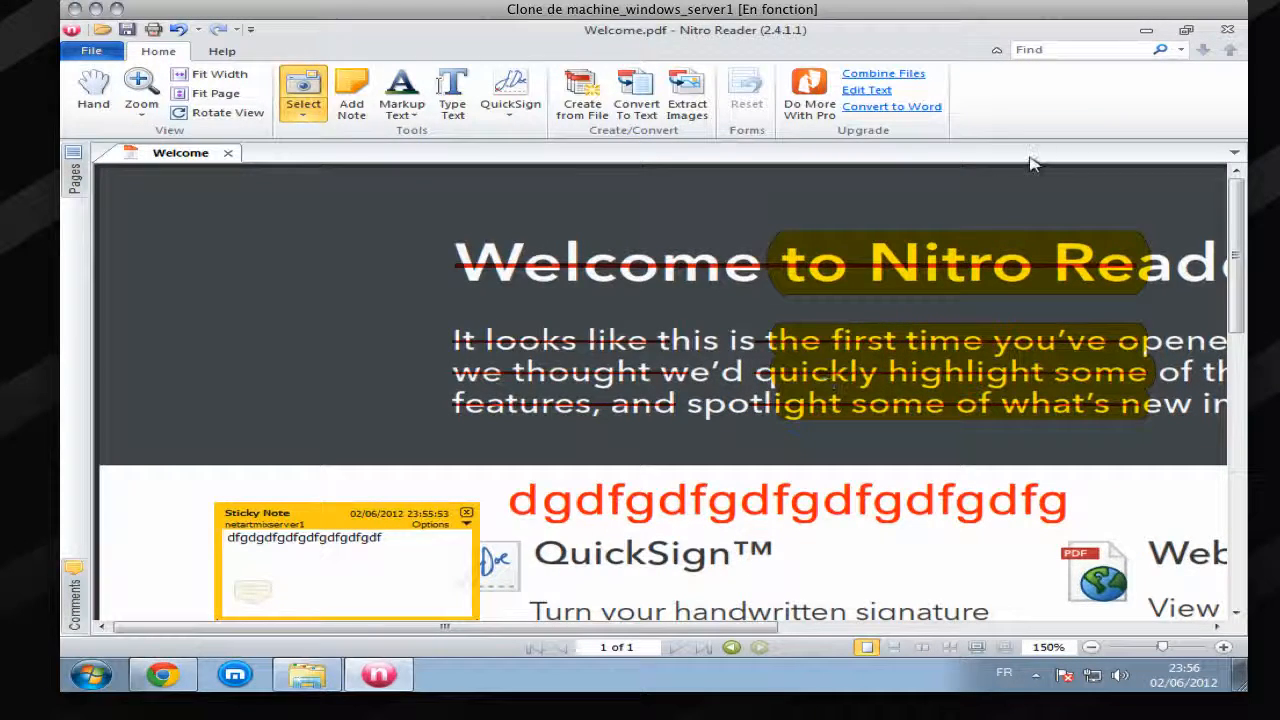
Step: Start creating a new QuickSign signature from the signature manager and require a password to use it
left_click(526, 114)
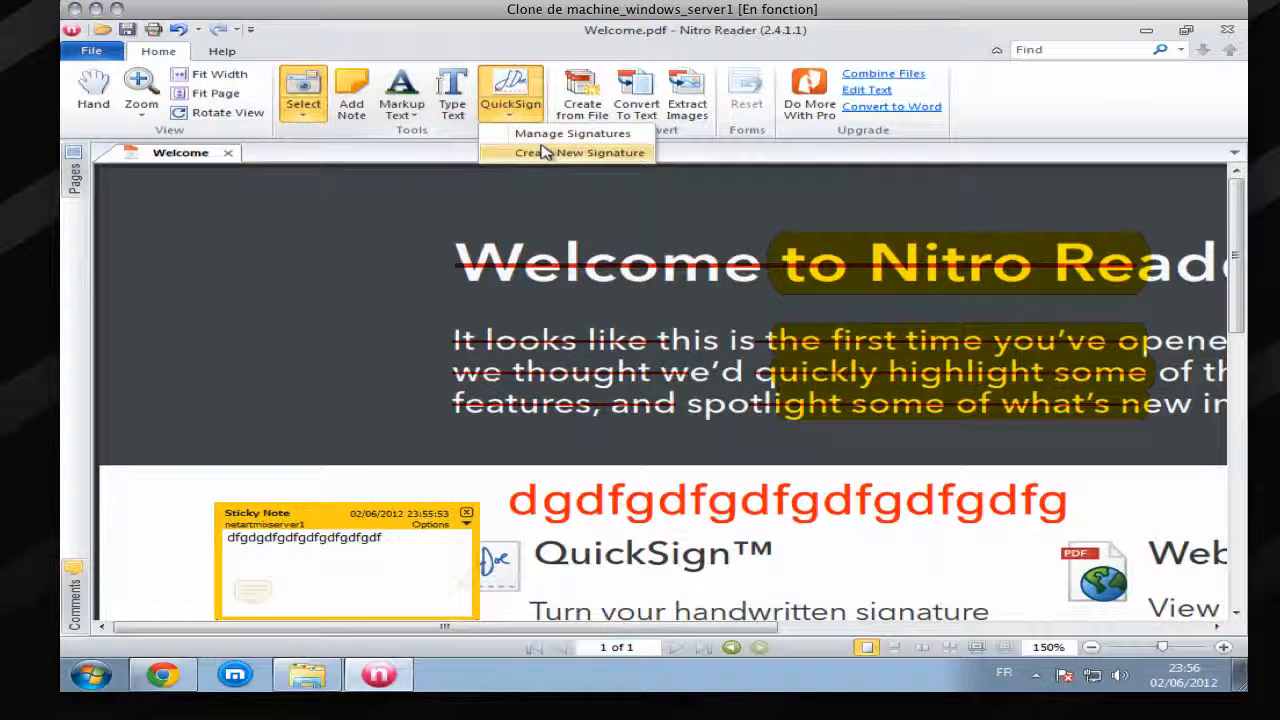
left_click(535, 135)
left_click(502, 393)
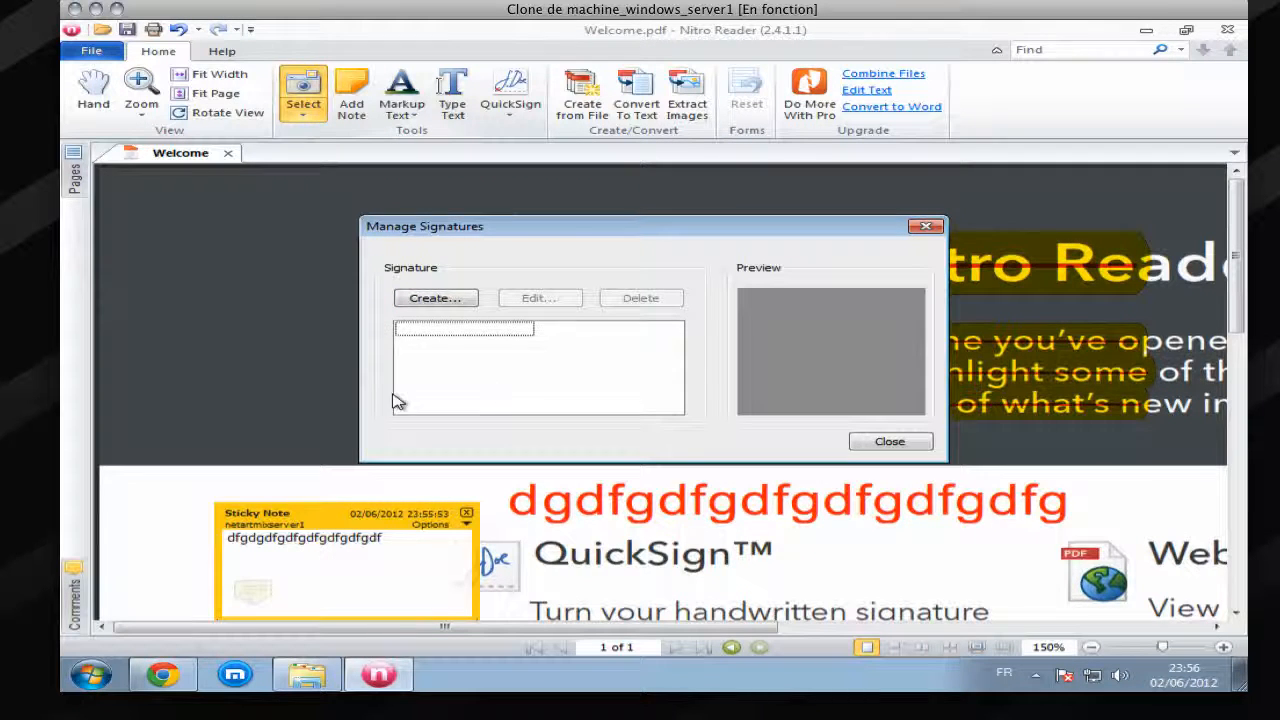
left_click(461, 299)
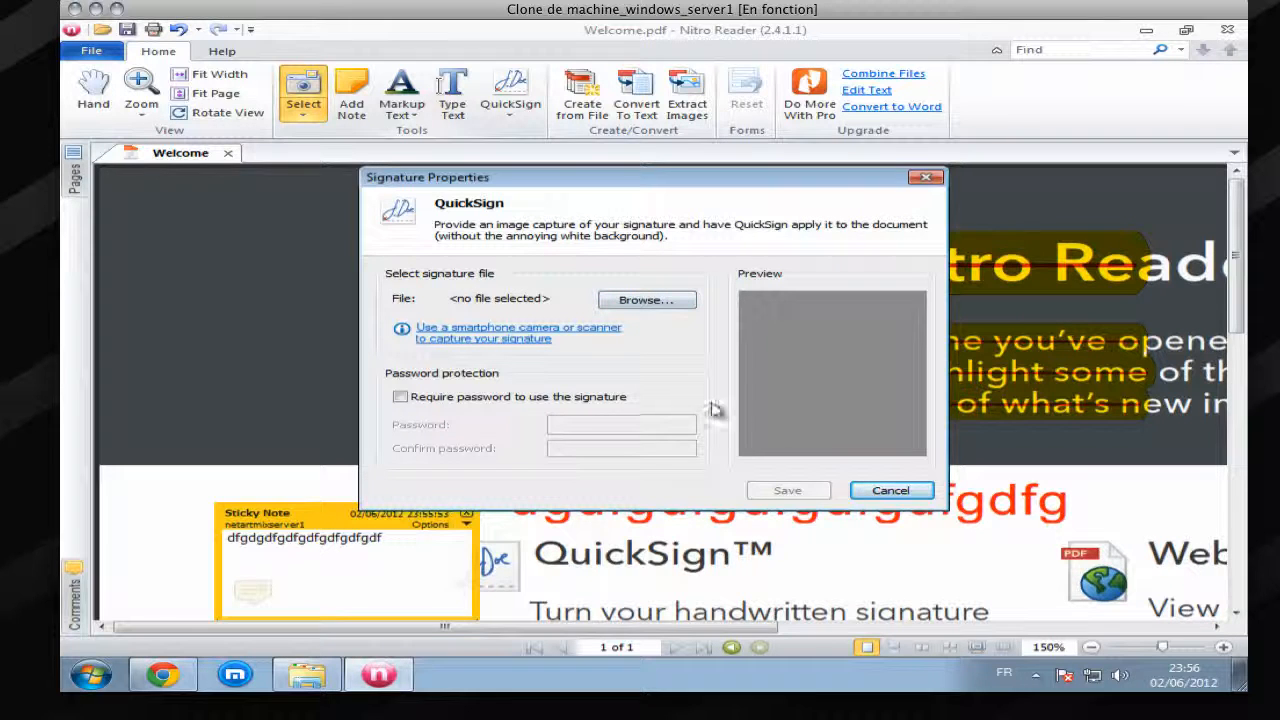
left_click(560, 408)
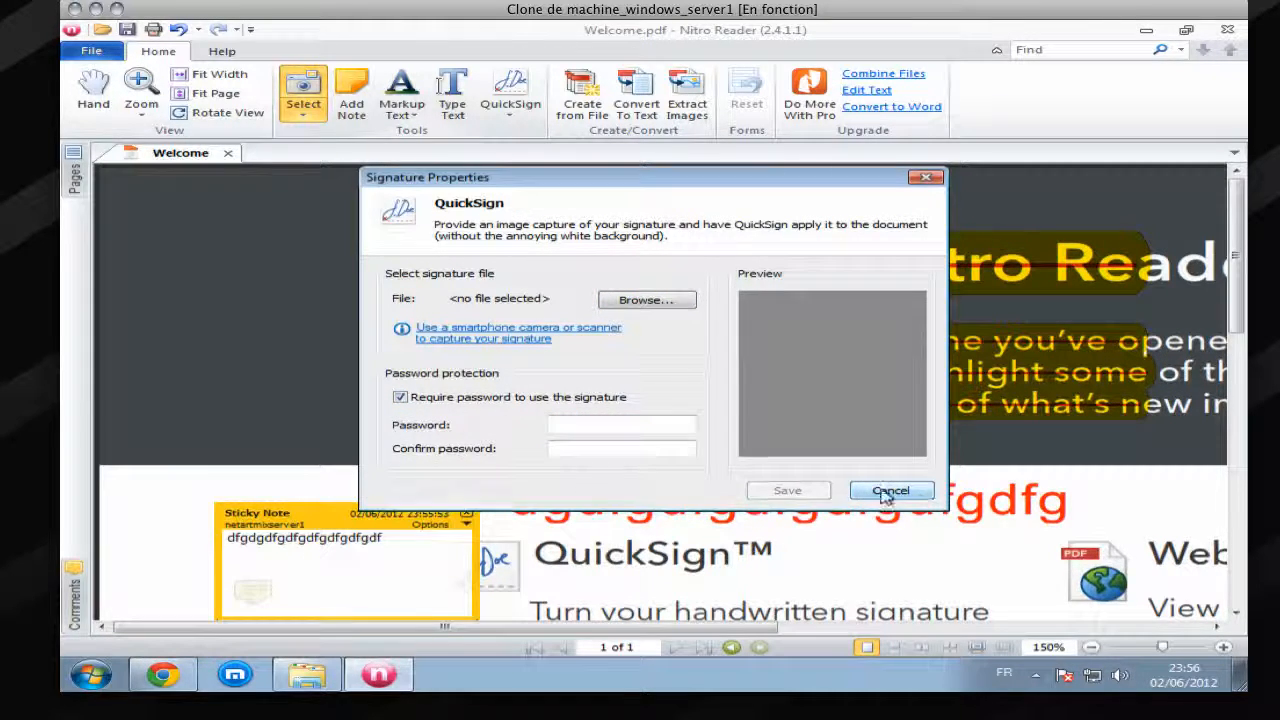
Step: Choose the Koala picture from the Échantillons d'images folder as the signature file
left_click(665, 302)
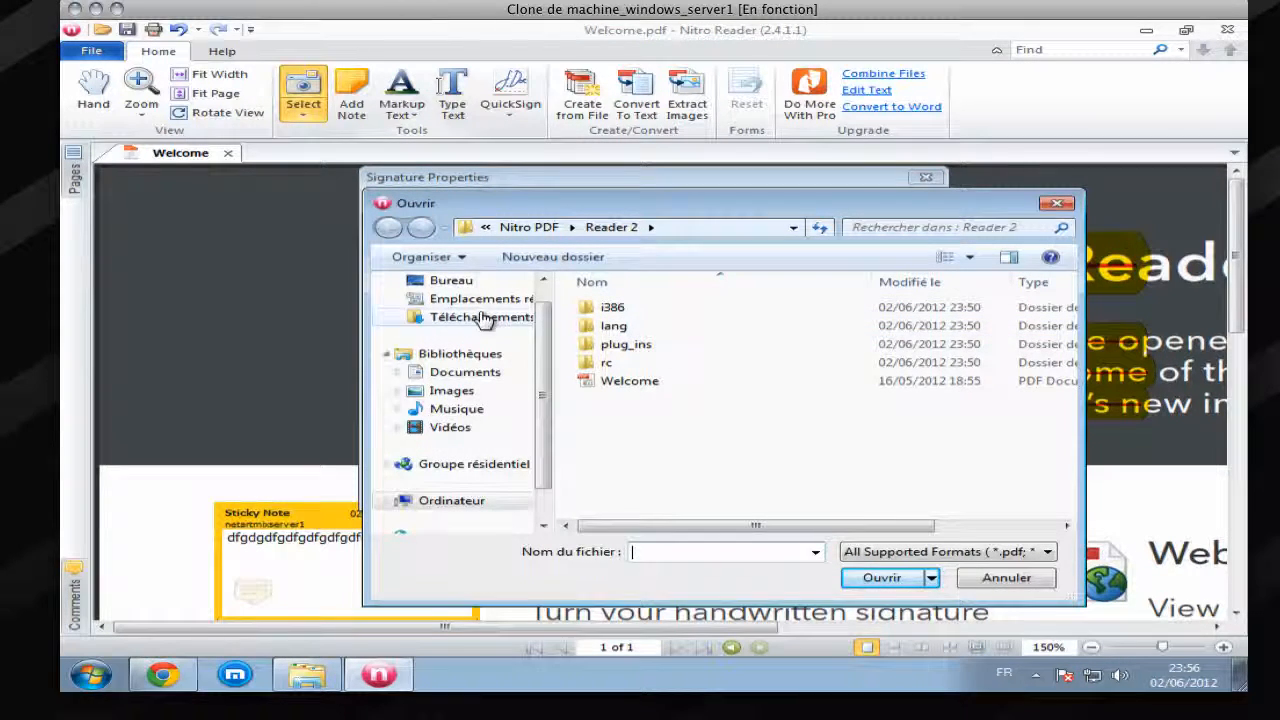
left_click(440, 393)
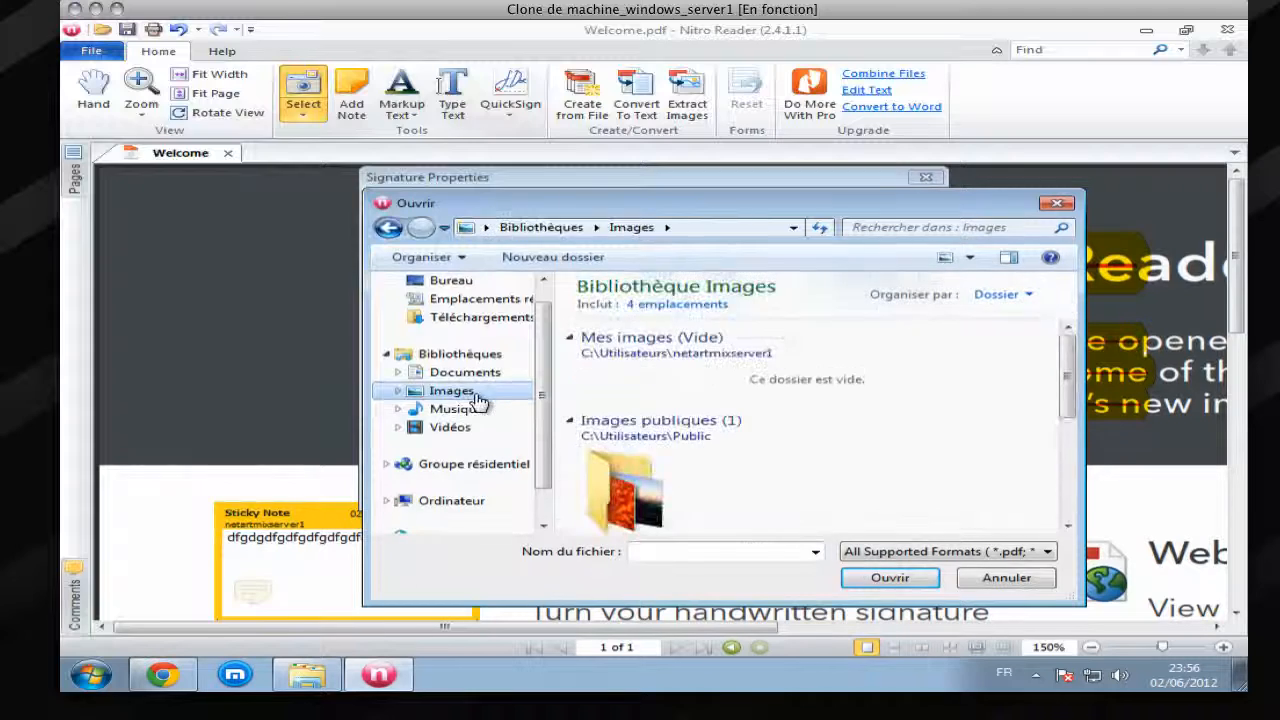
double_click(628, 490)
left_click(633, 445)
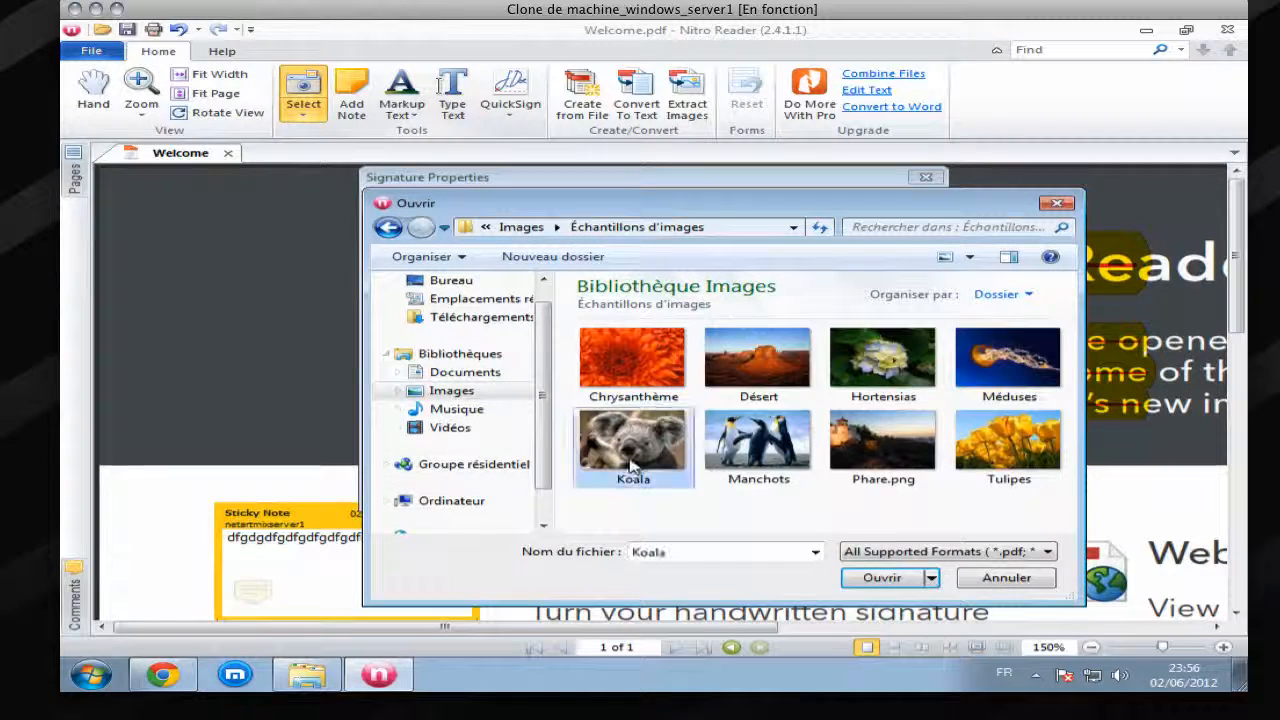
left_click(880, 578)
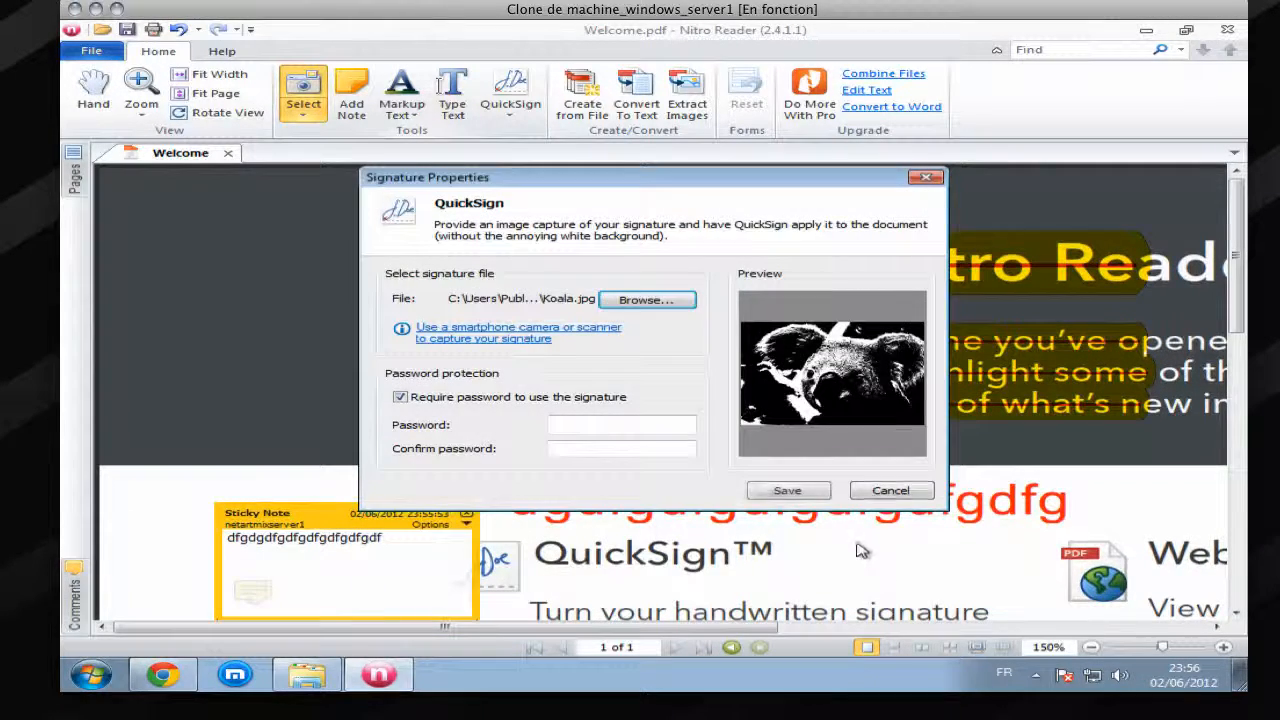
Step: Enter and confirm the signature password, and save the new signature
left_click(641, 428)
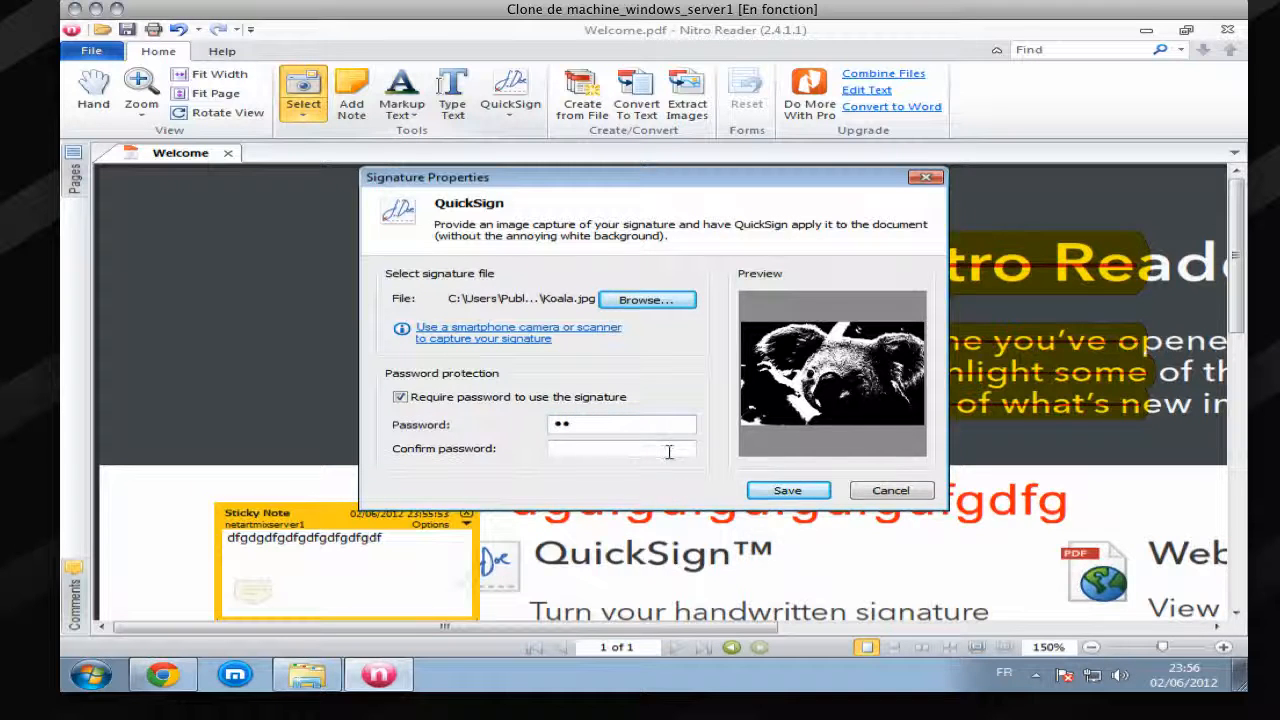
left_click(664, 448)
type("●●")
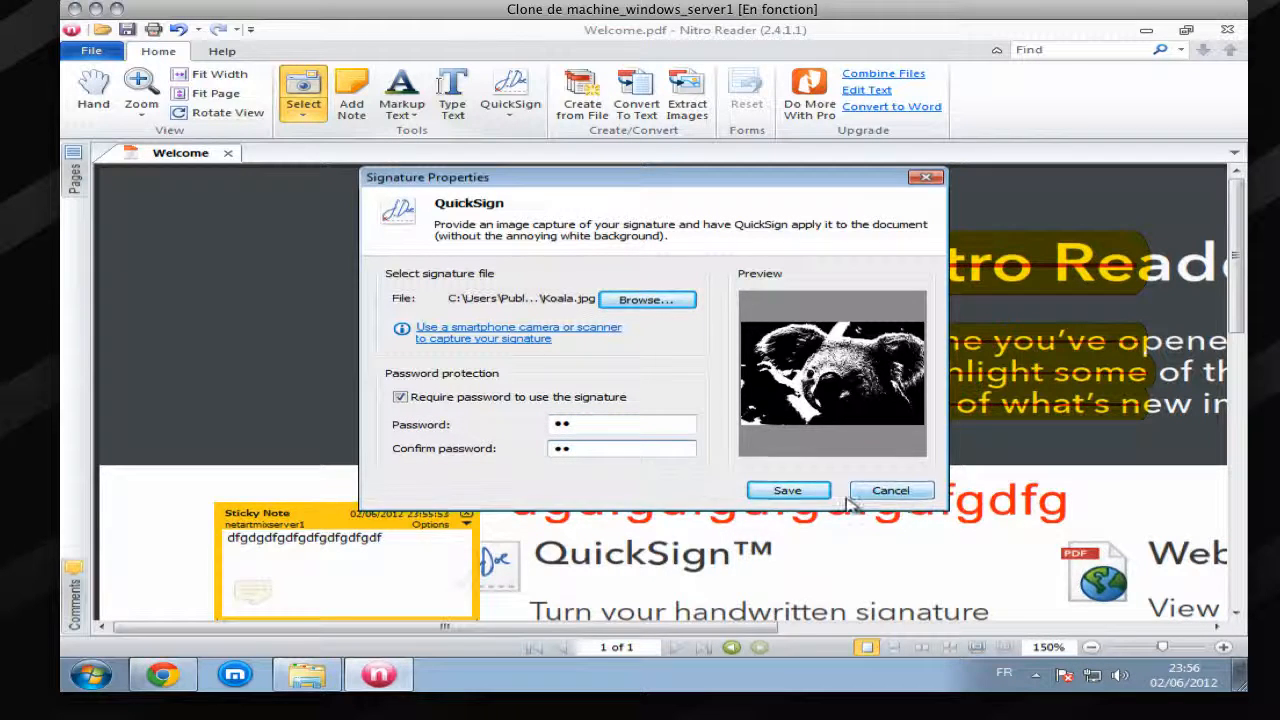
left_click(820, 491)
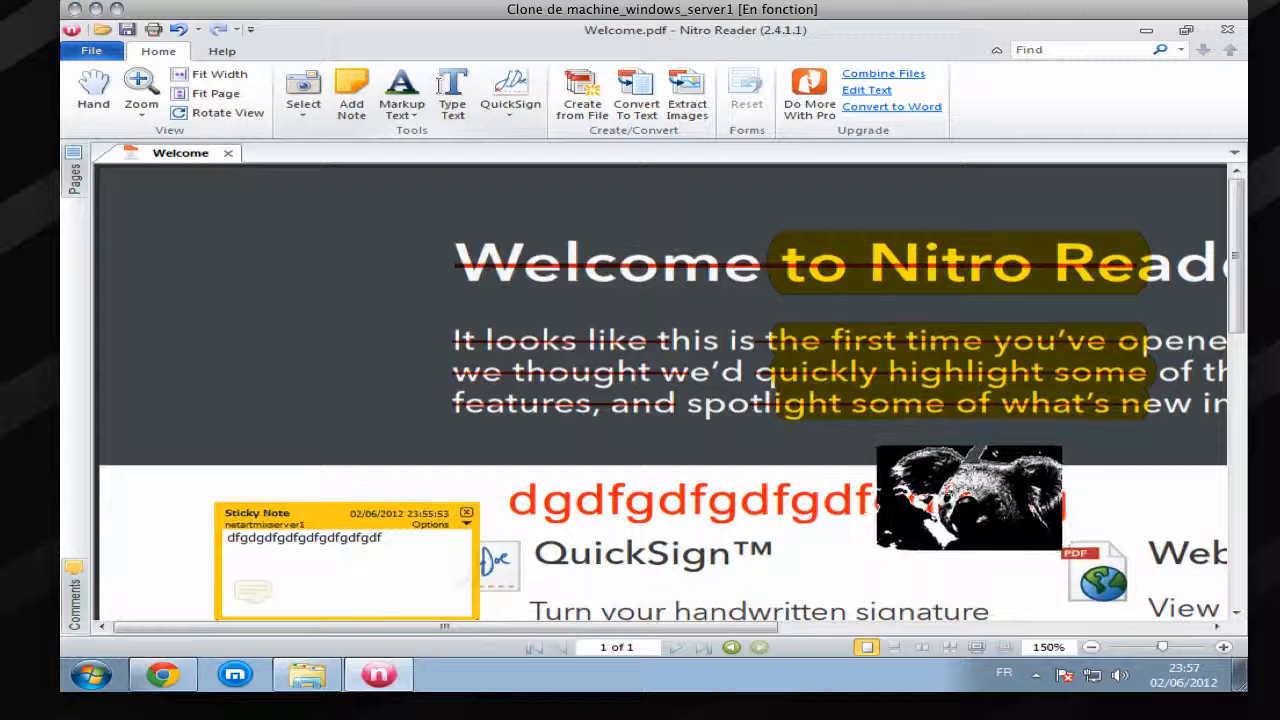
Step: Stamp the koala signature permanently into the dark banner just before the "Welcome to Nitro Reader" title, and close the sticky note's pop-up
left_click(191, 249)
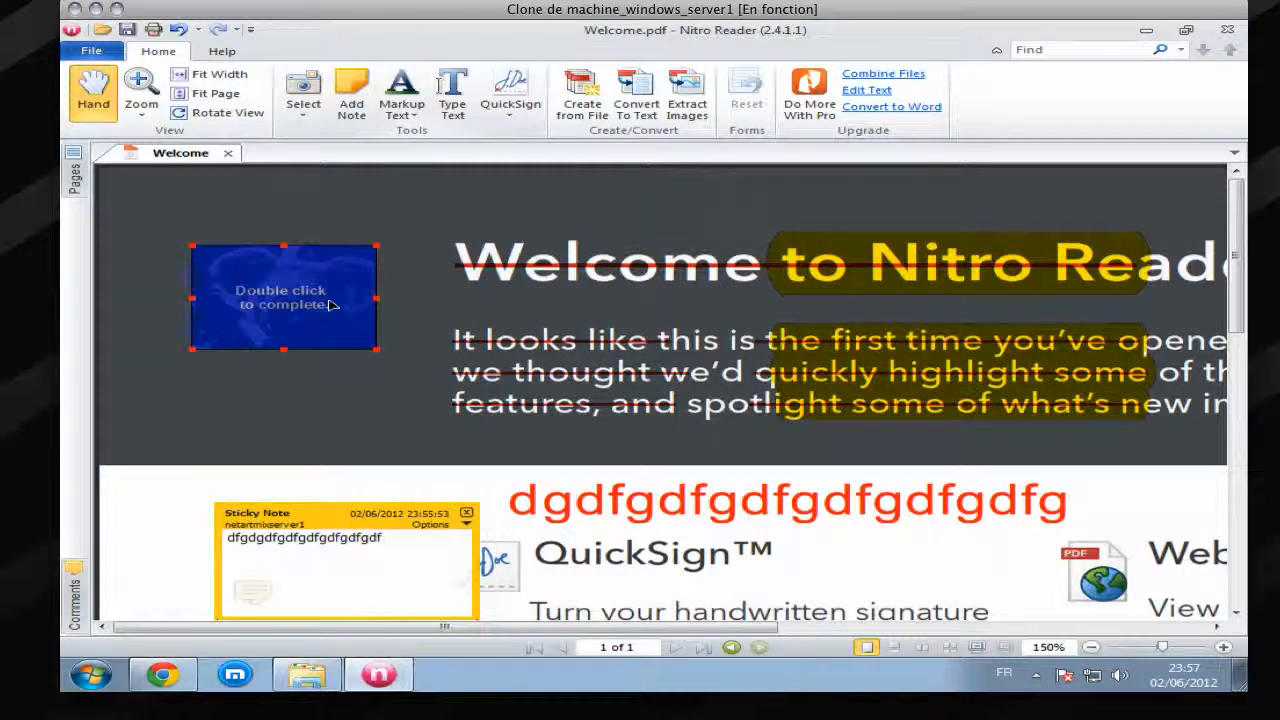
double_click(330, 302)
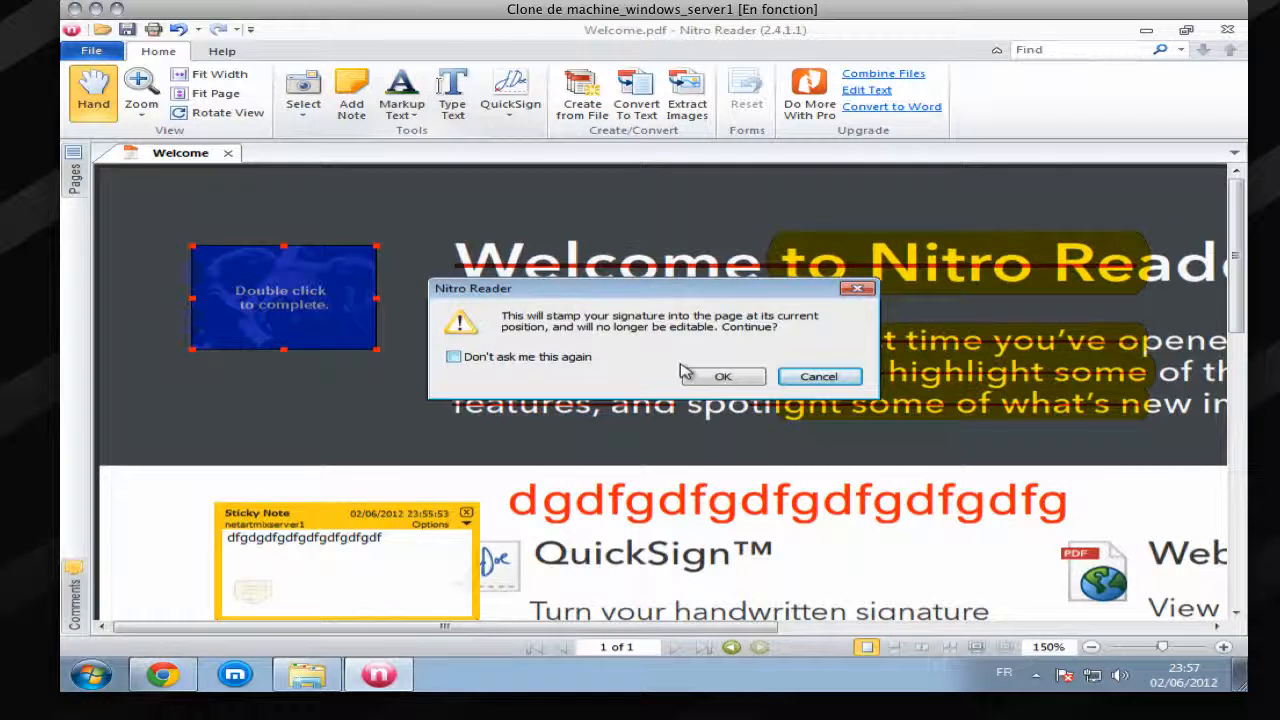
left_click(720, 377)
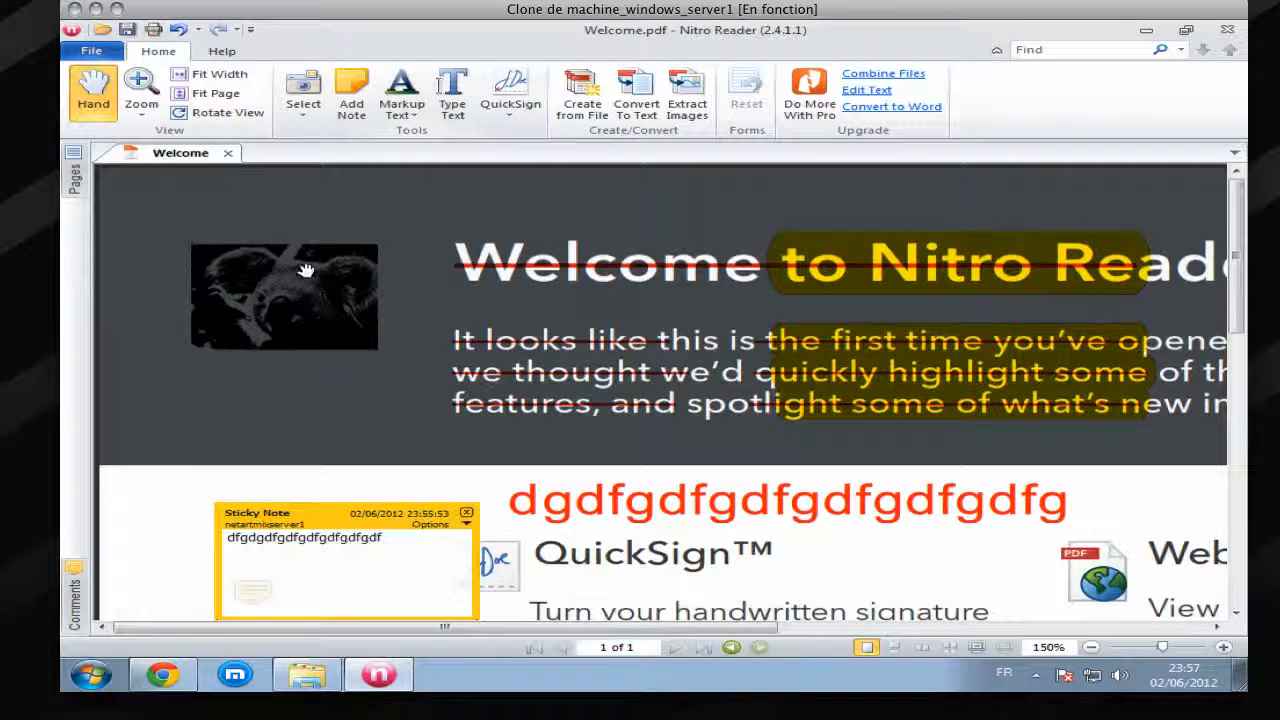
left_click_drag(297, 320, 343, 335)
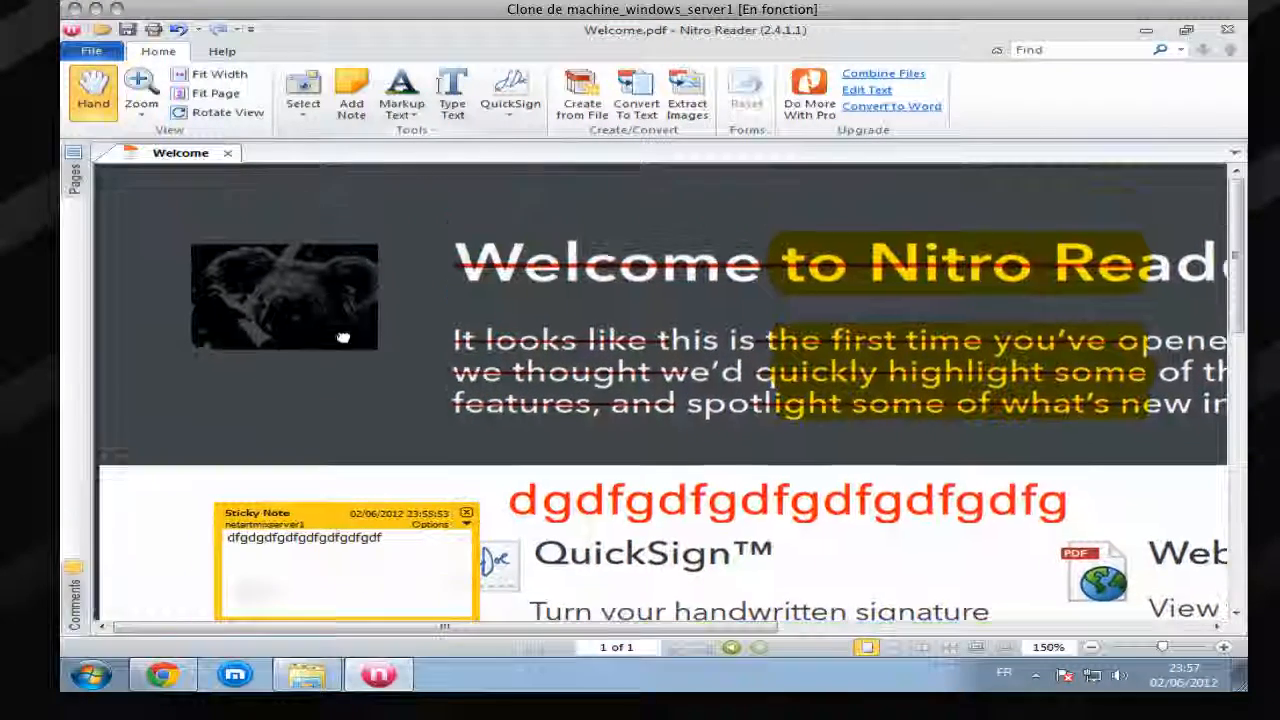
left_click(466, 513)
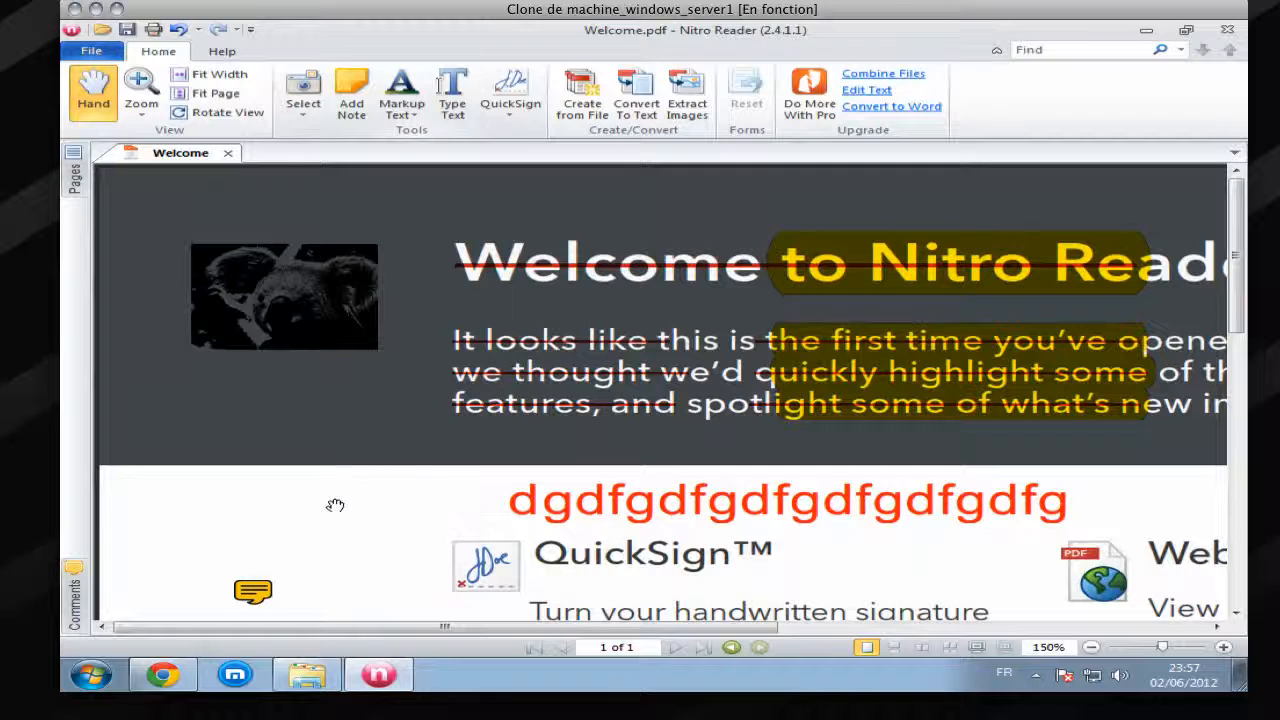
Step: Create a PDF from the Manchots sample picture, output to the folder of the original file
left_click(583, 105)
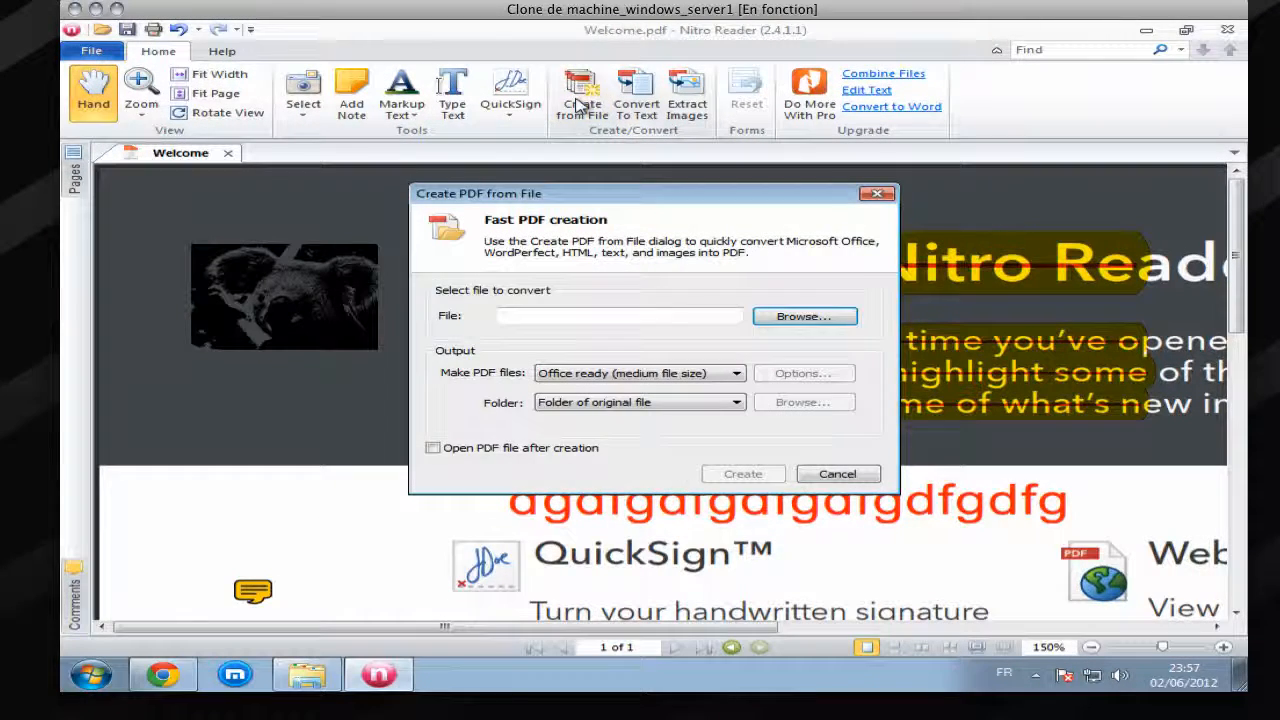
left_click(805, 317)
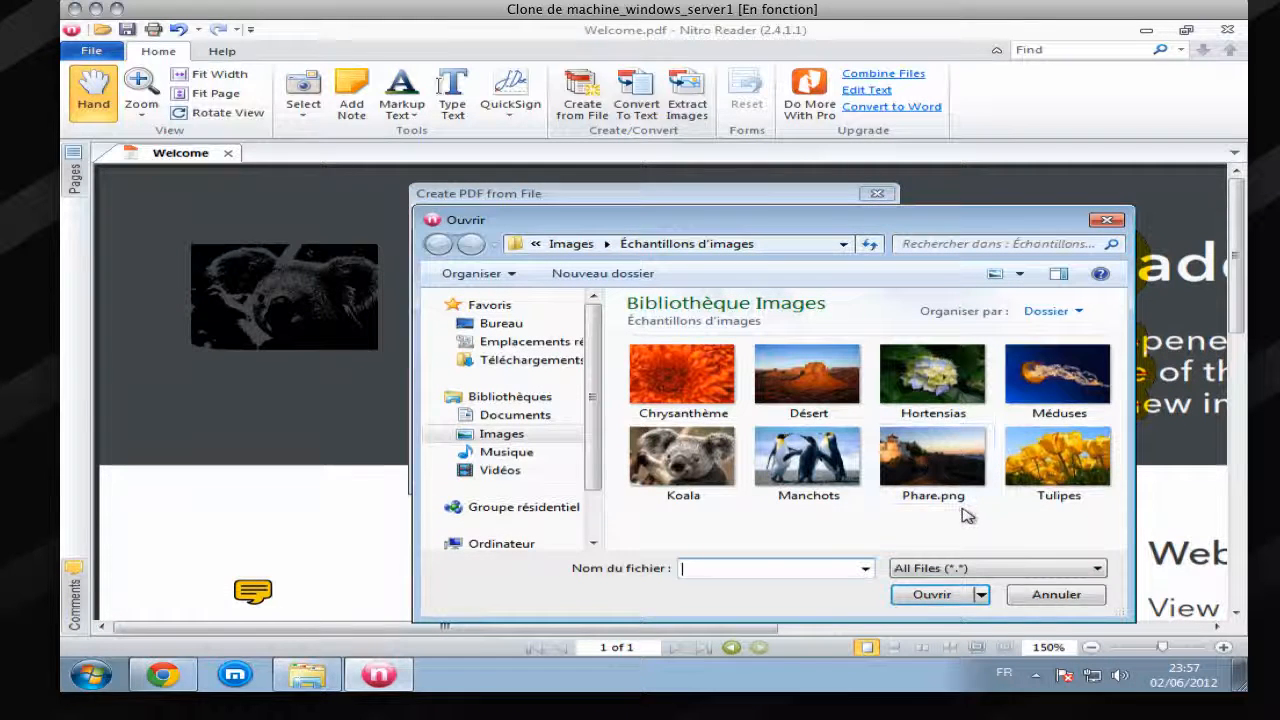
left_click(770, 480)
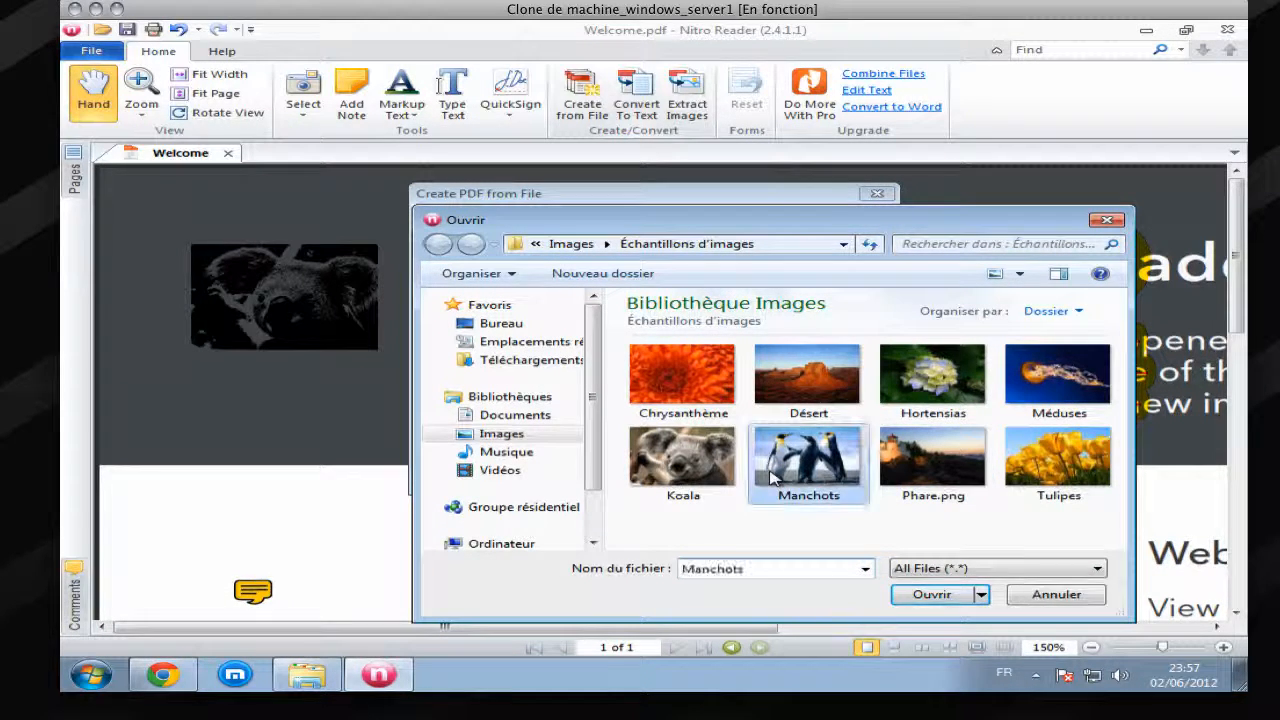
left_click(906, 585)
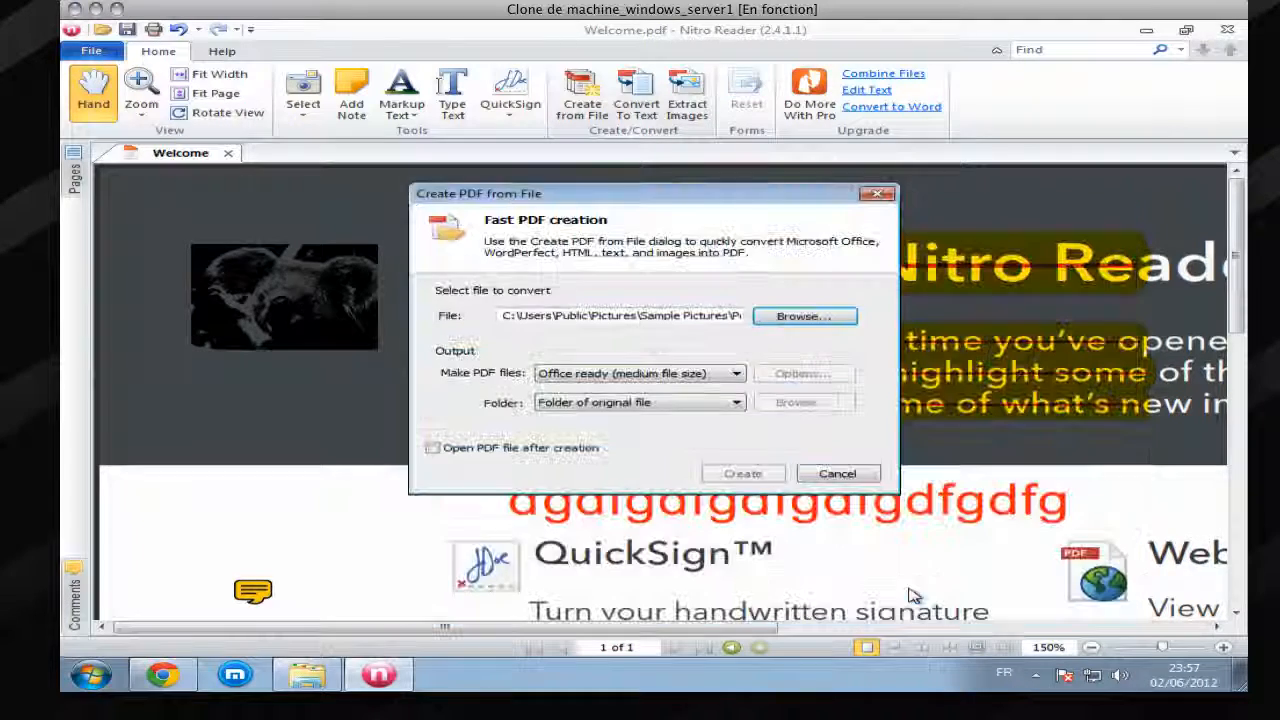
left_click(745, 474)
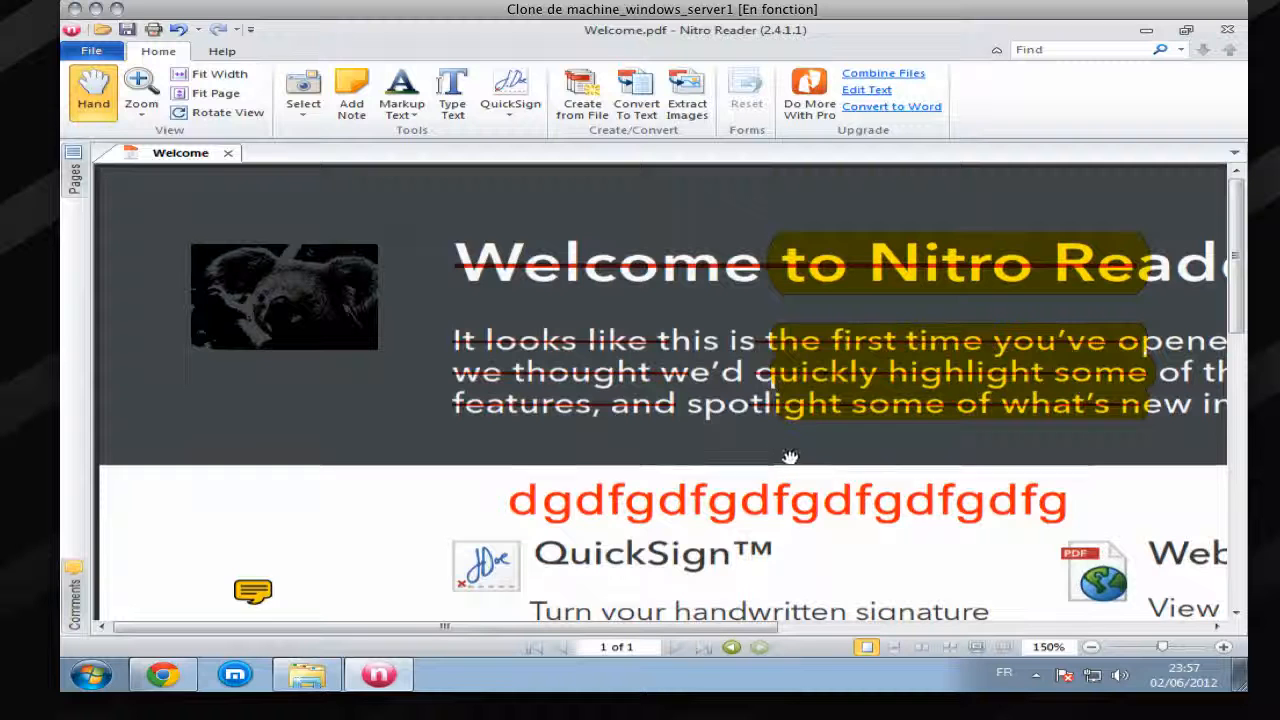
Step: Zoom the Welcome document out to 50% with the Zoom tool
left_click(141, 110)
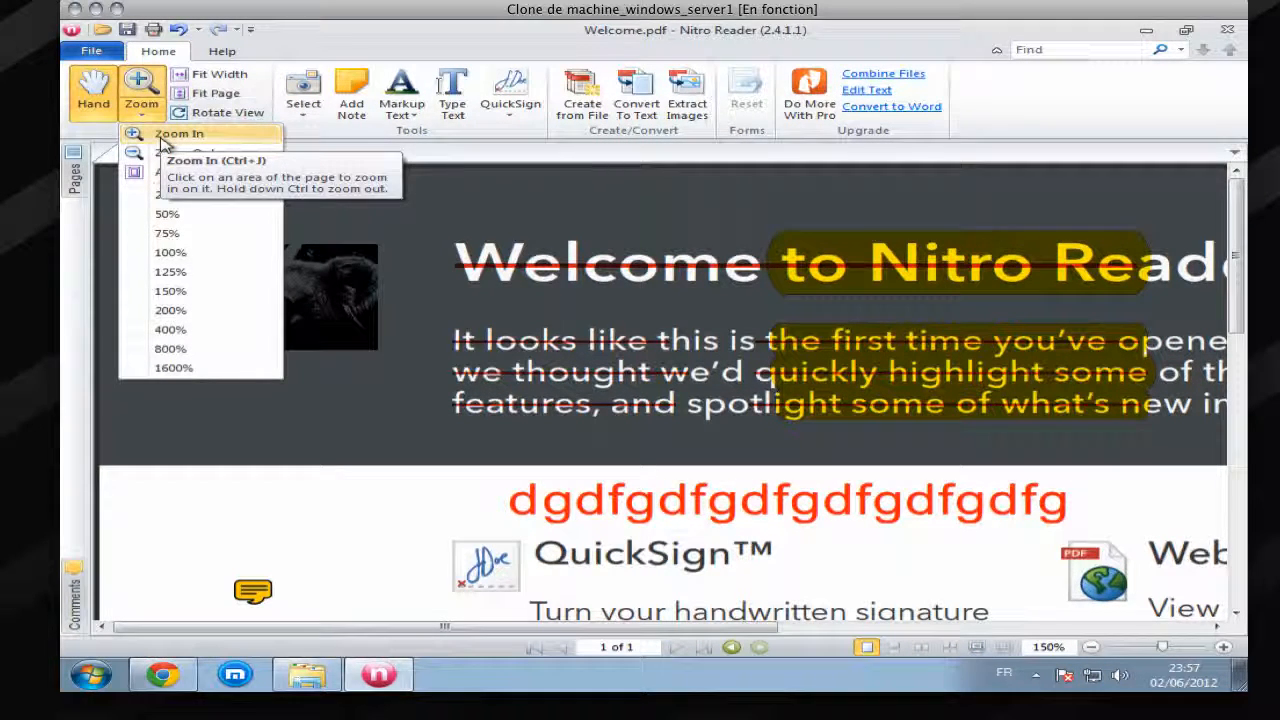
left_click(170, 140)
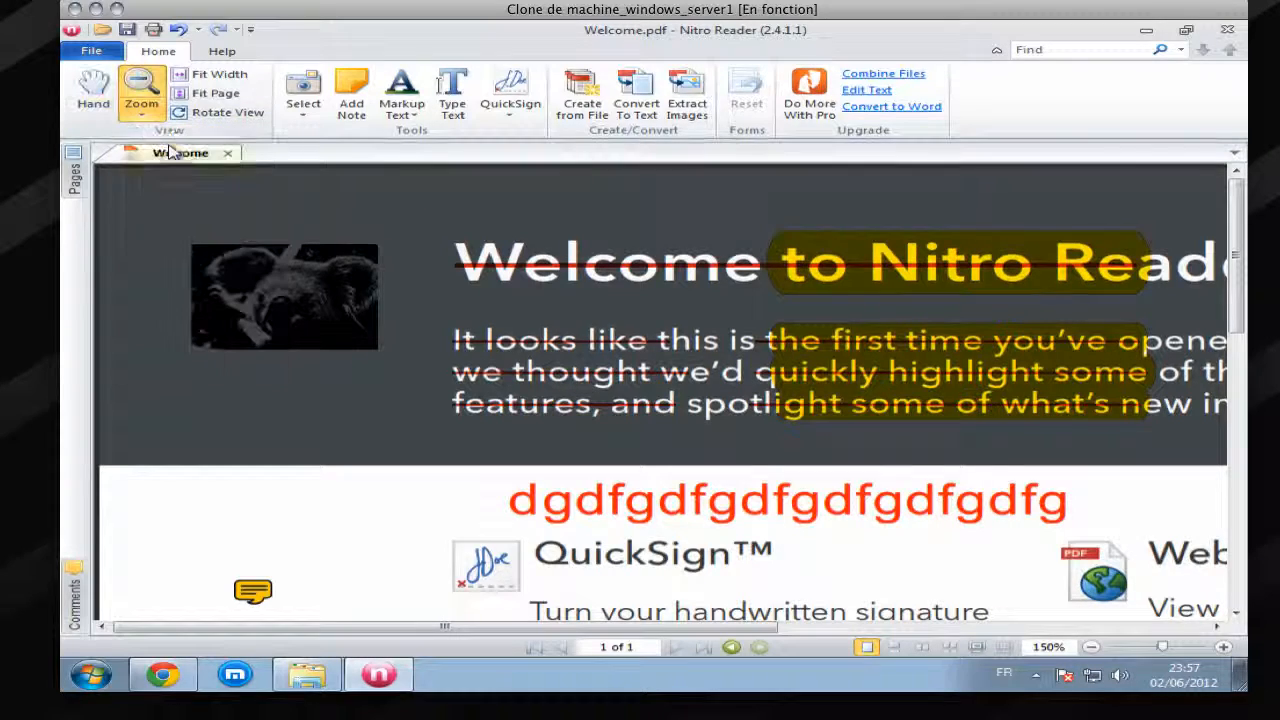
left_click(310, 395, "ctrl")
left_click(311, 396, "ctrl")
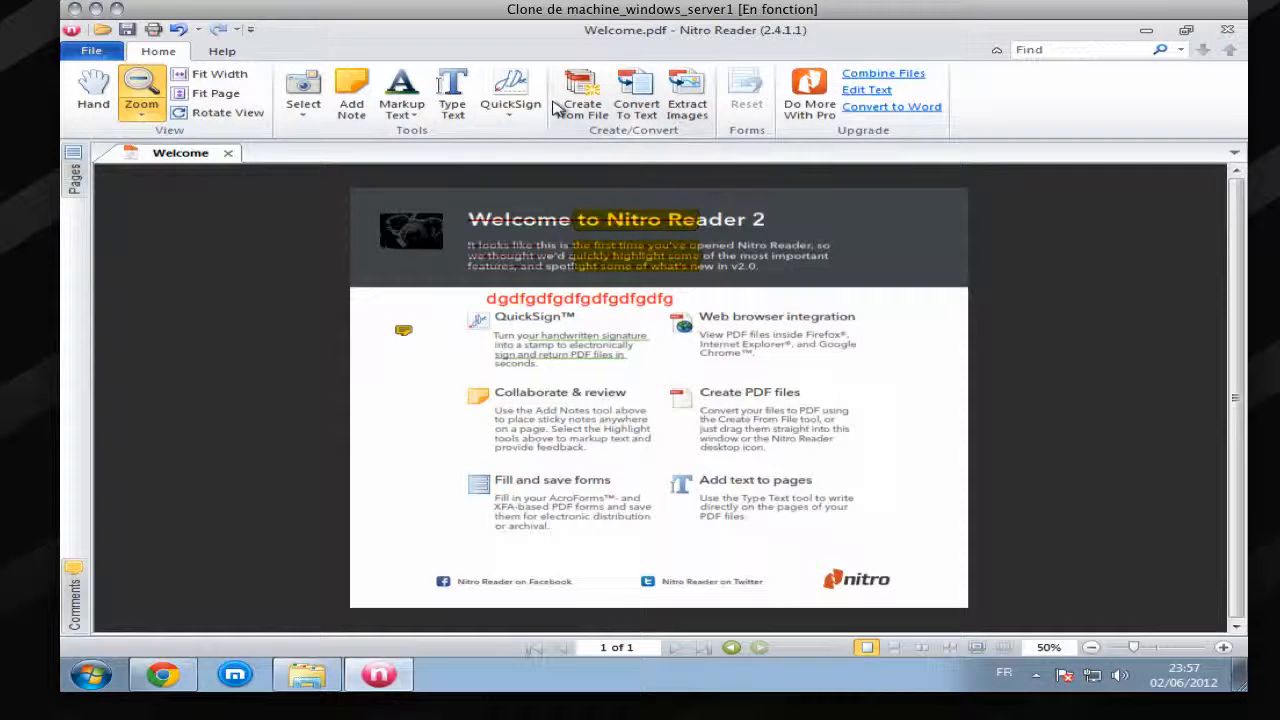
Step: Convert Welcome.pdf to plain text in the folder of the original file, saving the modified document when required
left_click(583, 108)
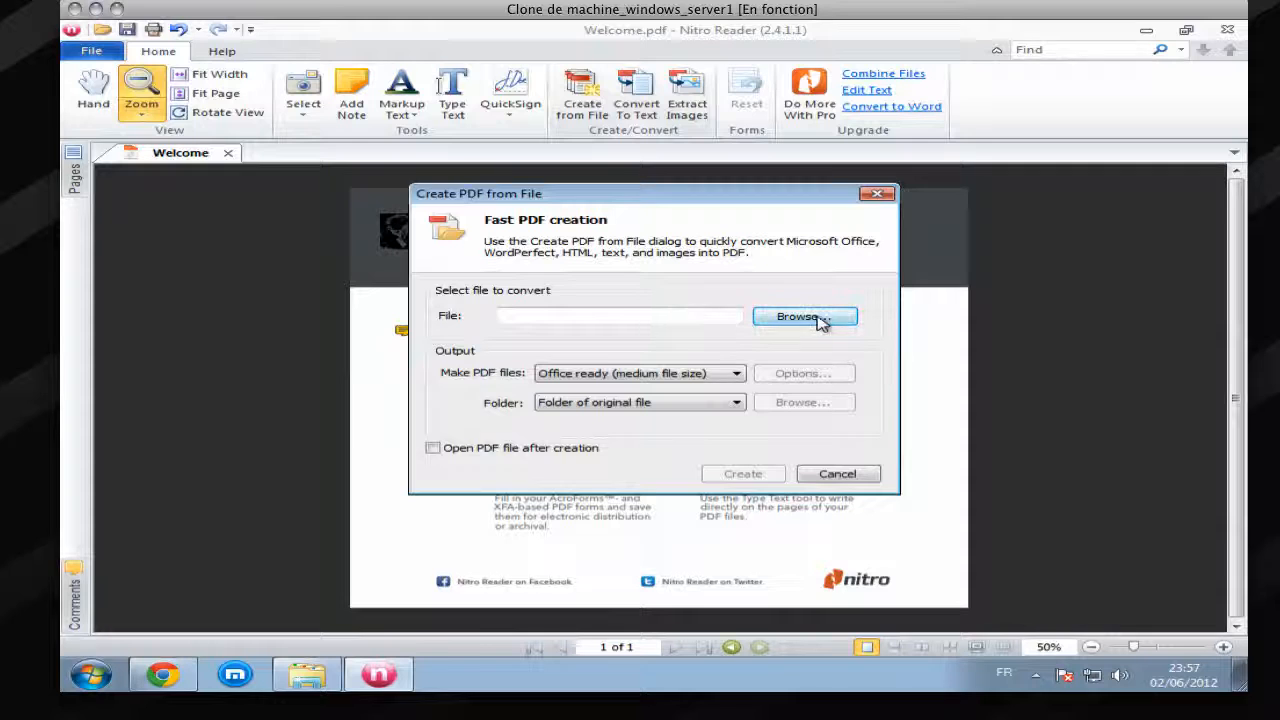
left_click(889, 197)
left_click(645, 108)
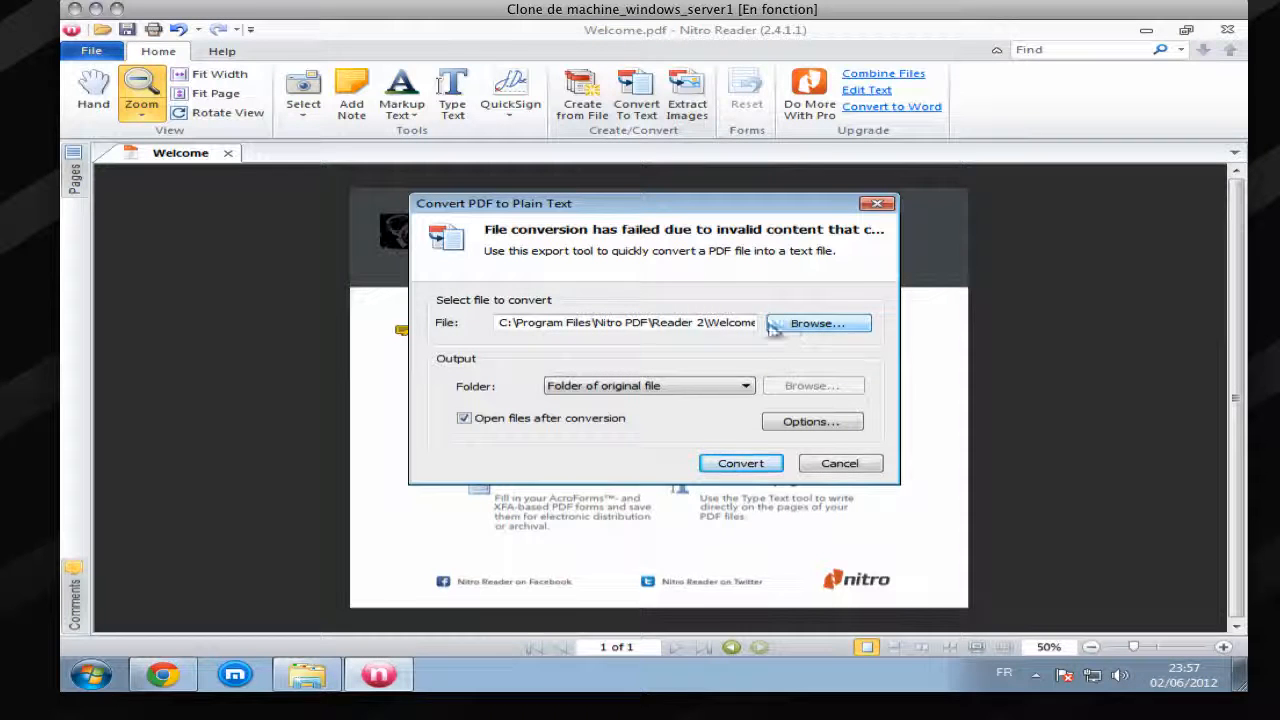
left_click_drag(683, 321, 757, 324)
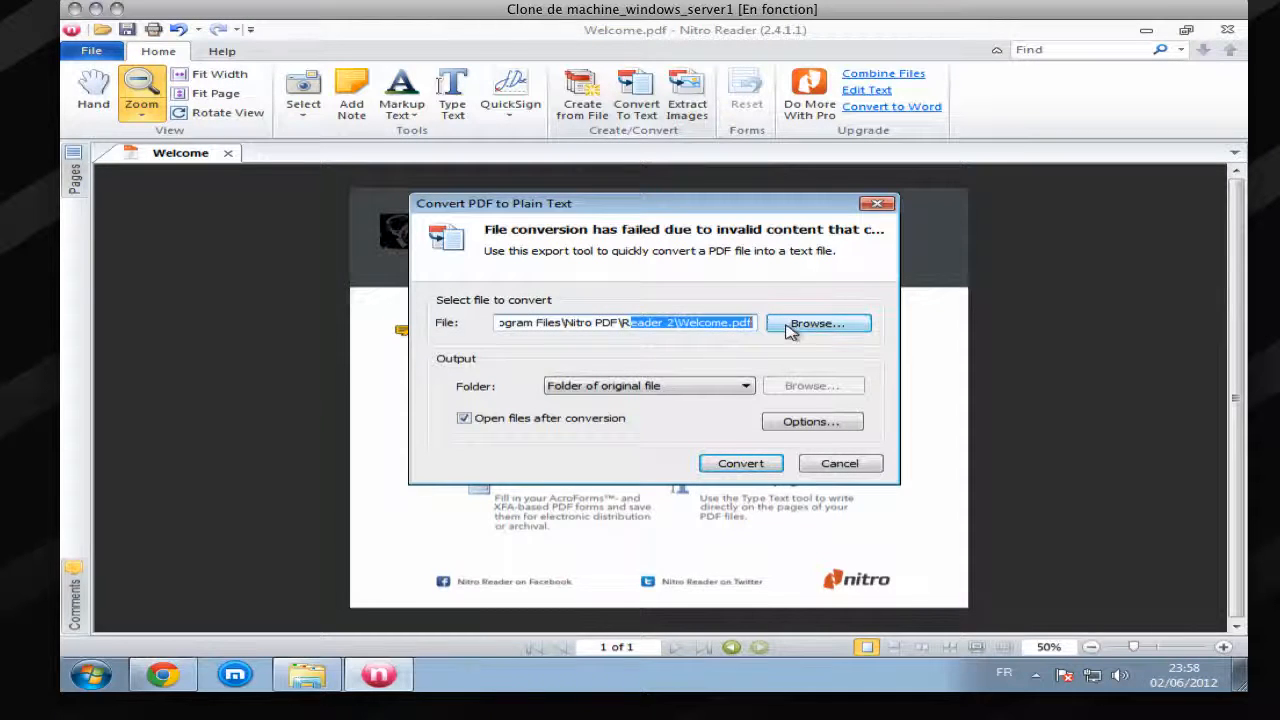
left_click(770, 470)
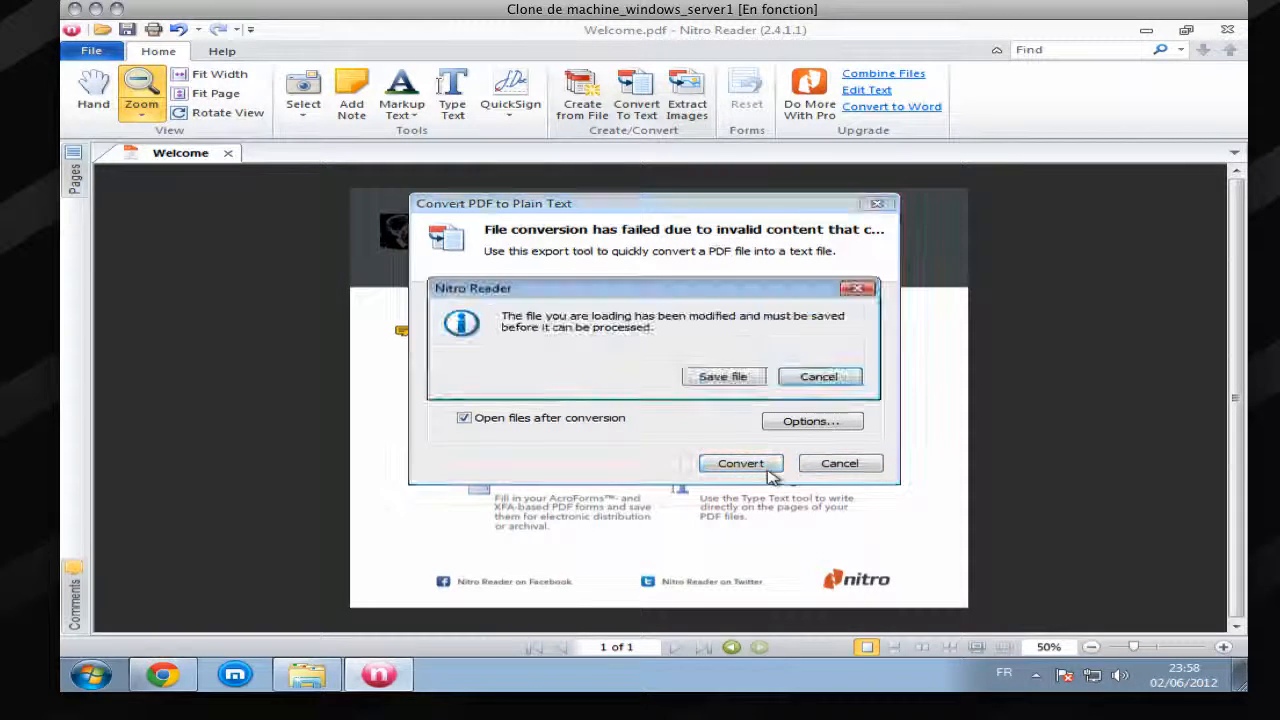
left_click(748, 375)
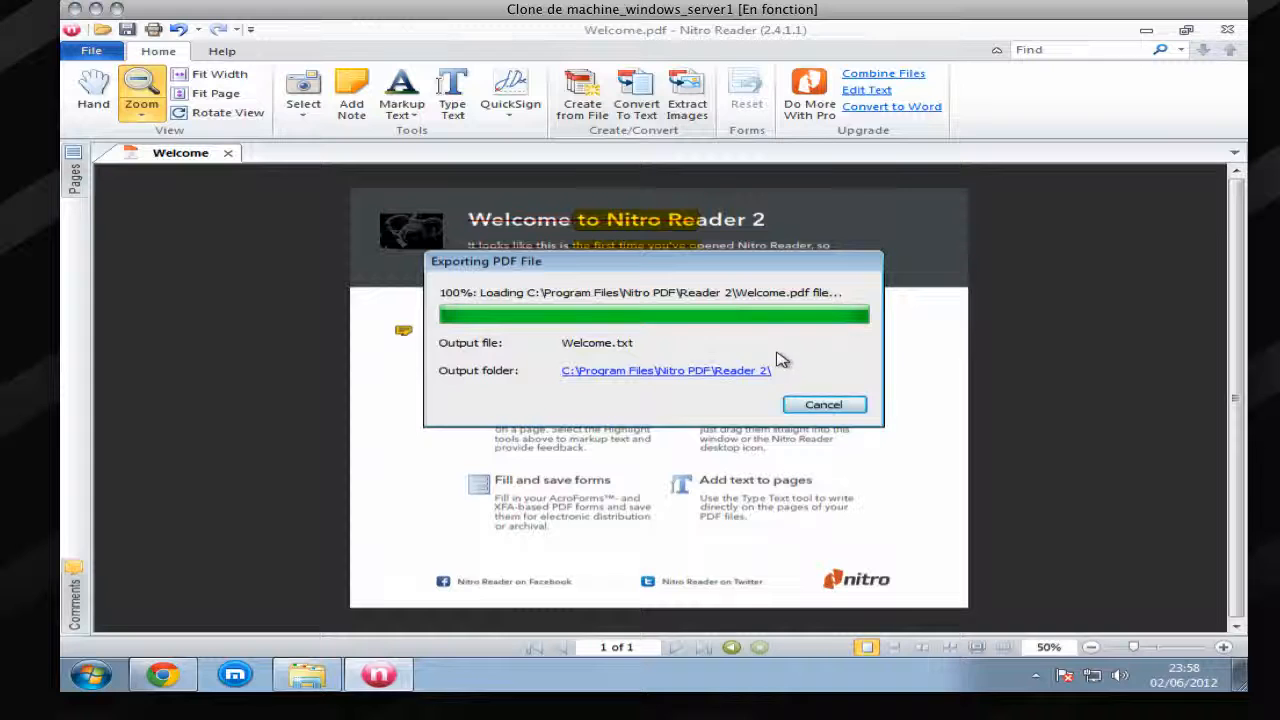
Step: Try to extract all images from Welcome.pdf into the folder of the original file, saving the modified document first
left_click(688, 110)
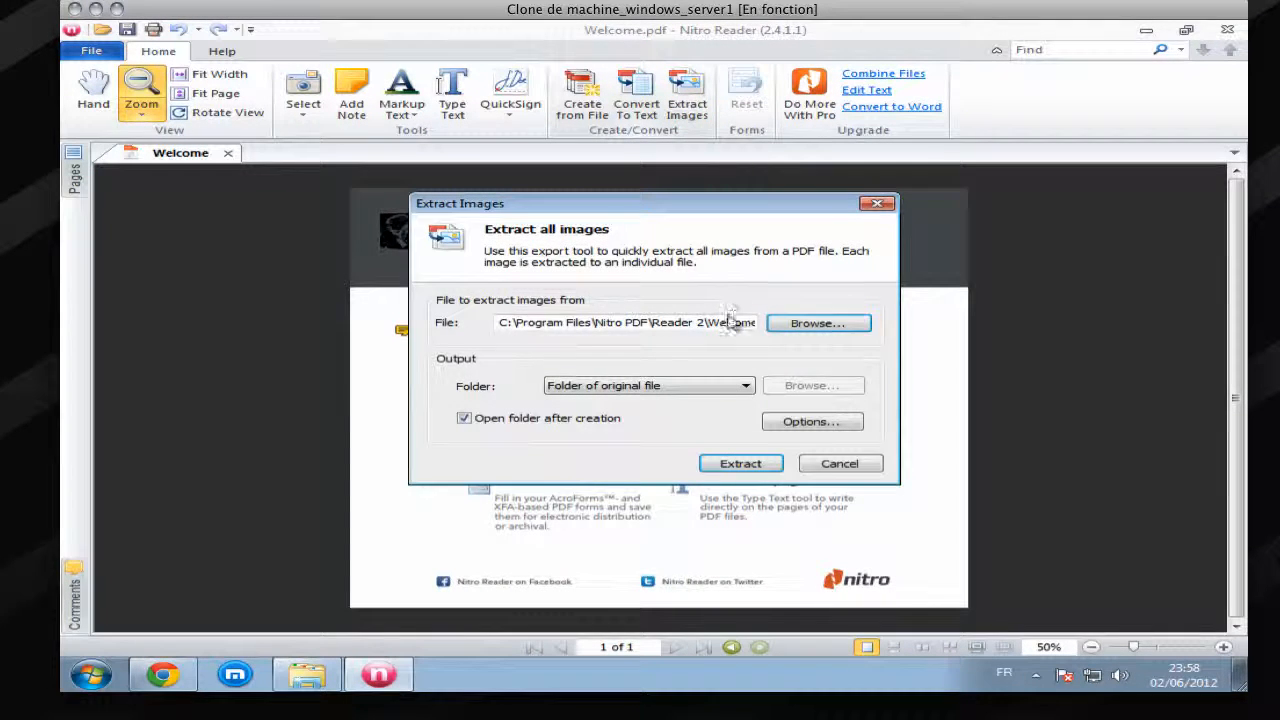
left_click_drag(727, 323, 856, 323)
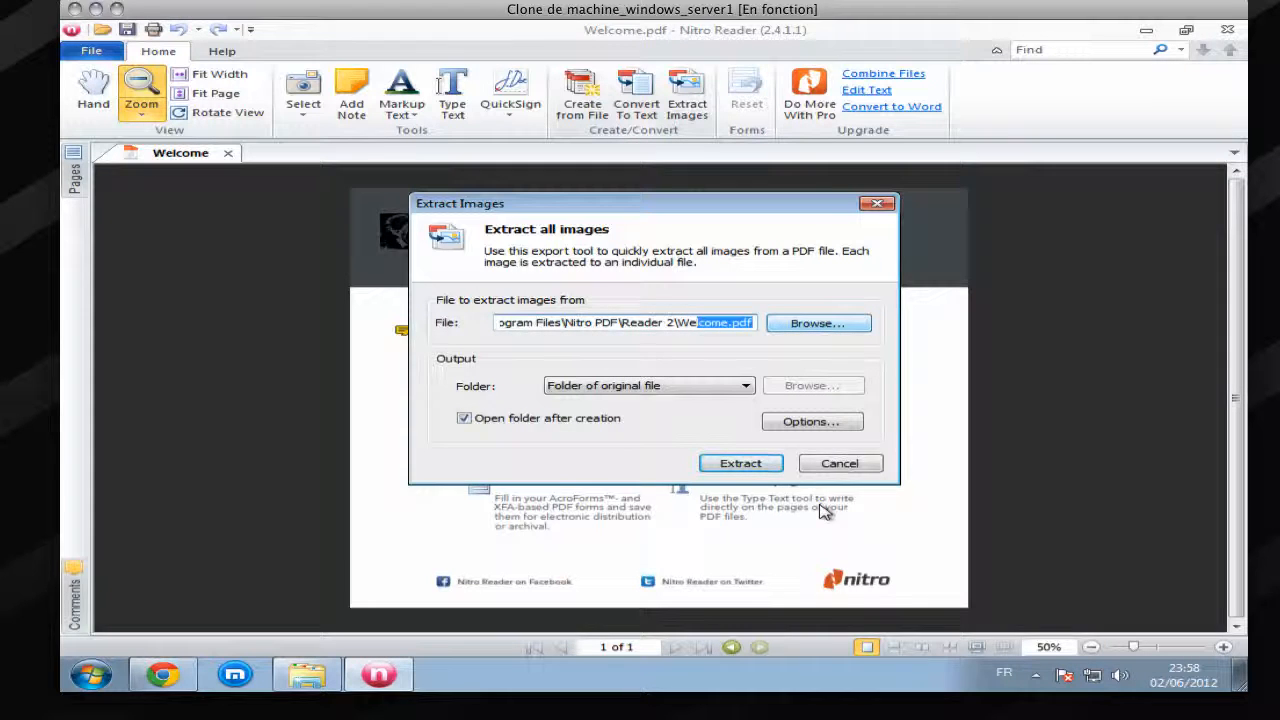
left_click(762, 466)
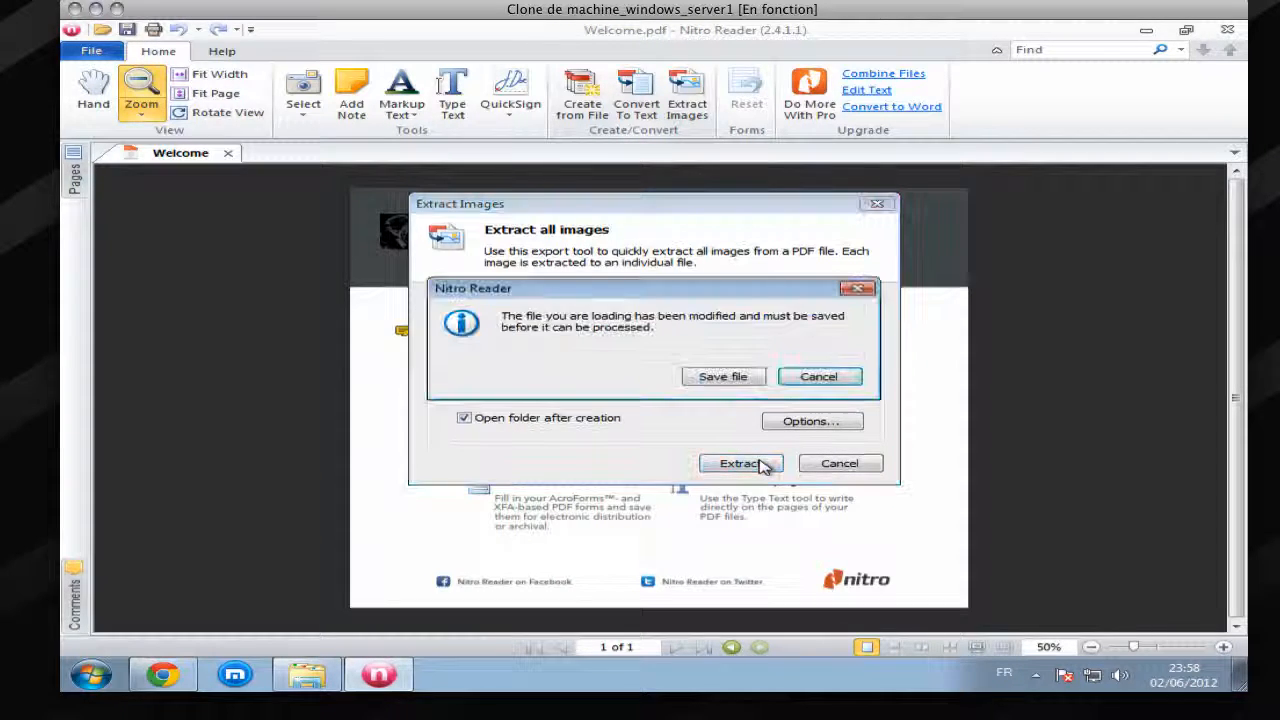
left_click(819, 386)
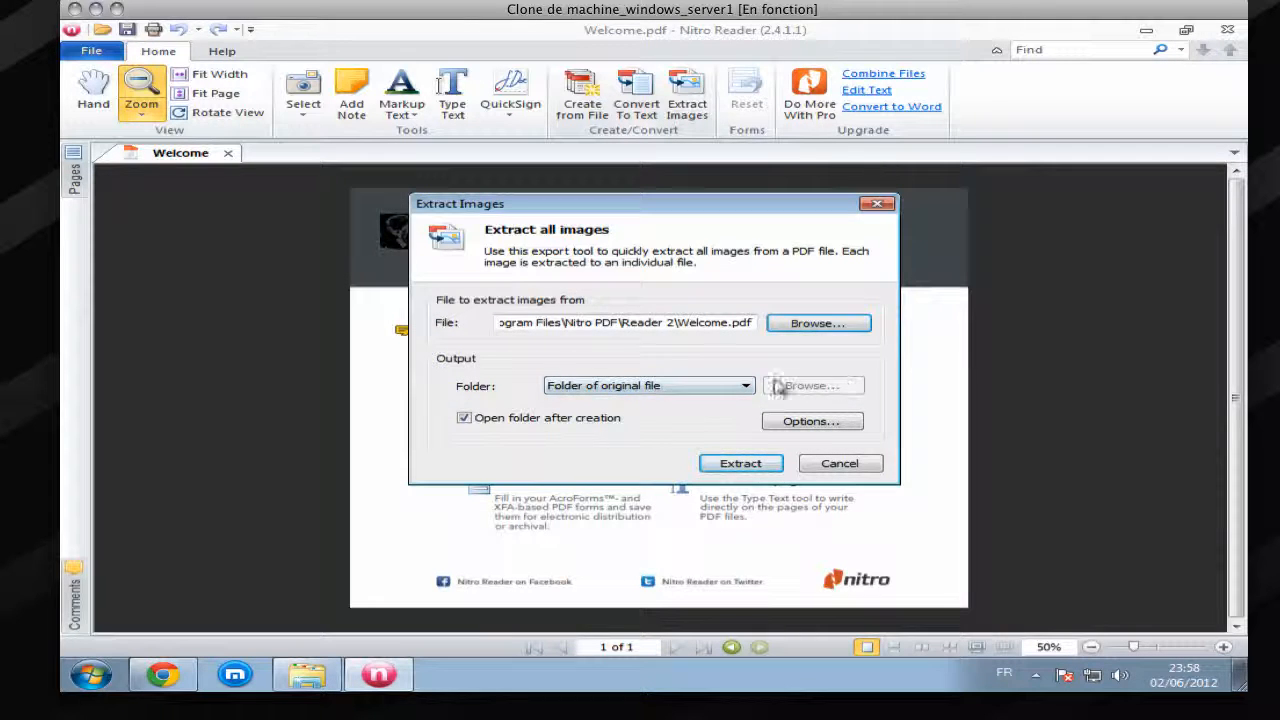
left_click(632, 386)
left_click(634, 386)
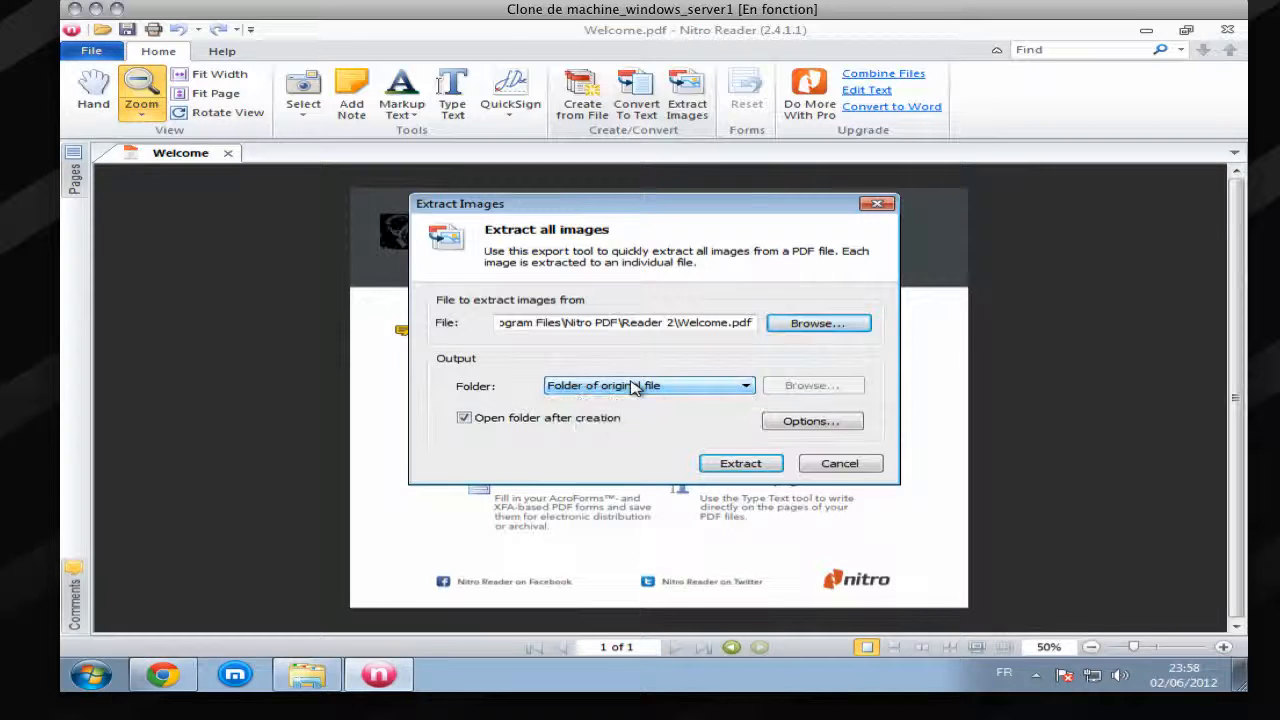
left_click(735, 463)
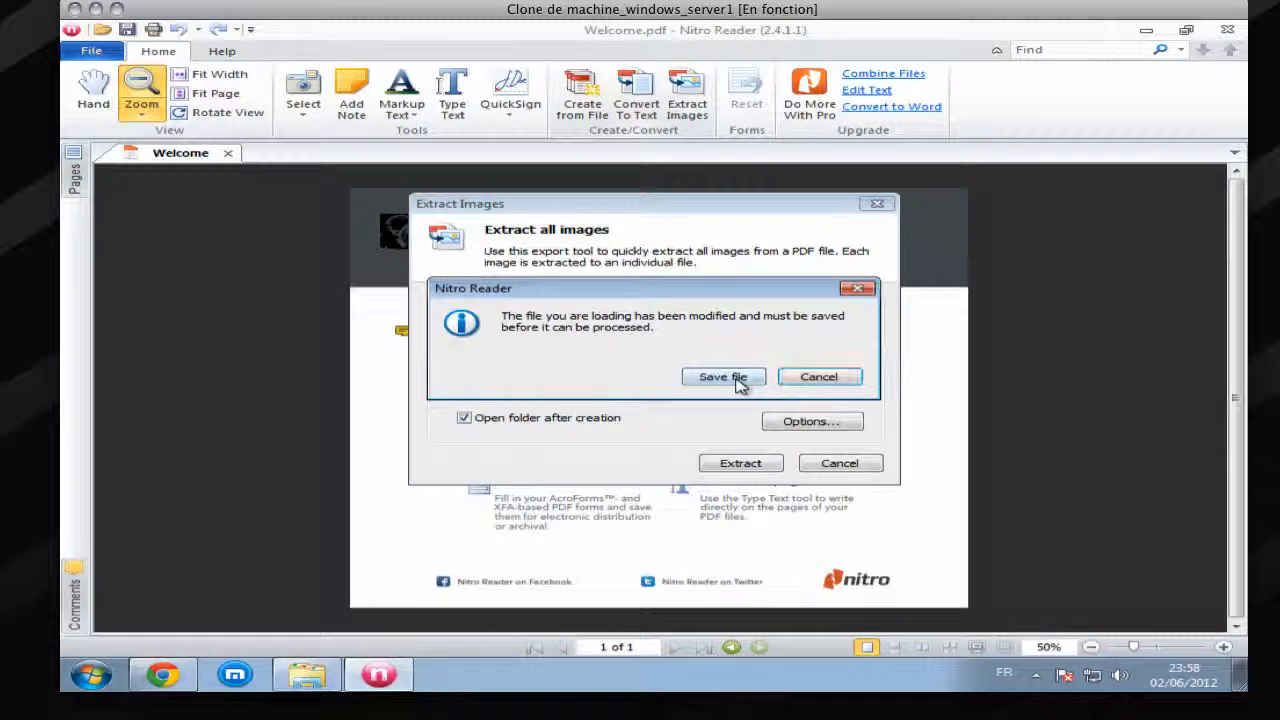
left_click(737, 381)
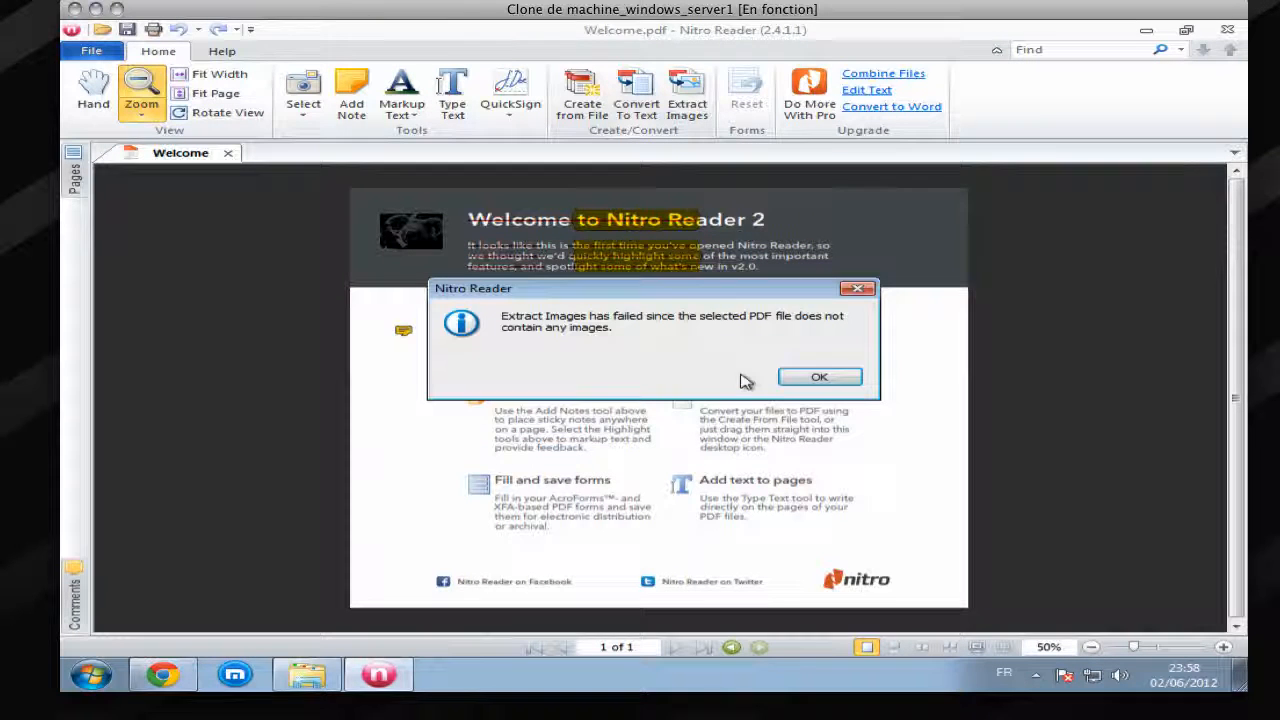
left_click(815, 377)
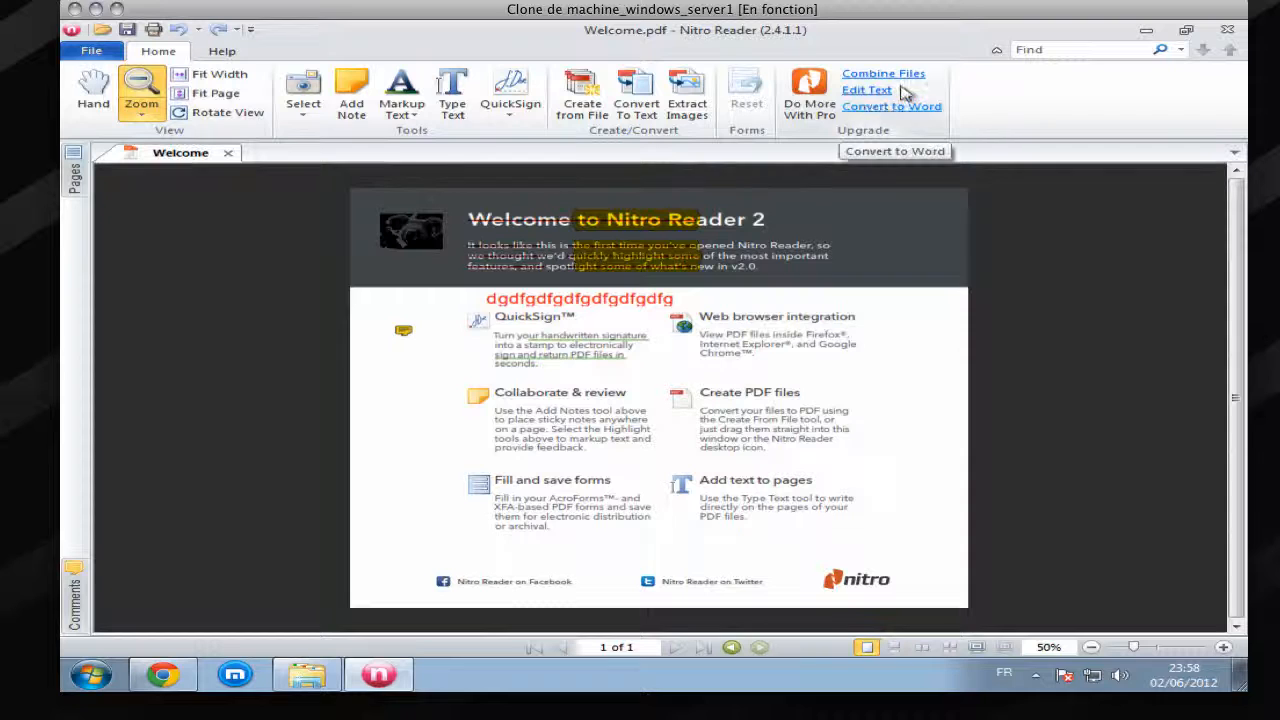
Step: Set the Welcome document's zoom to 51% and show its page thumbnails
left_click(1054, 51)
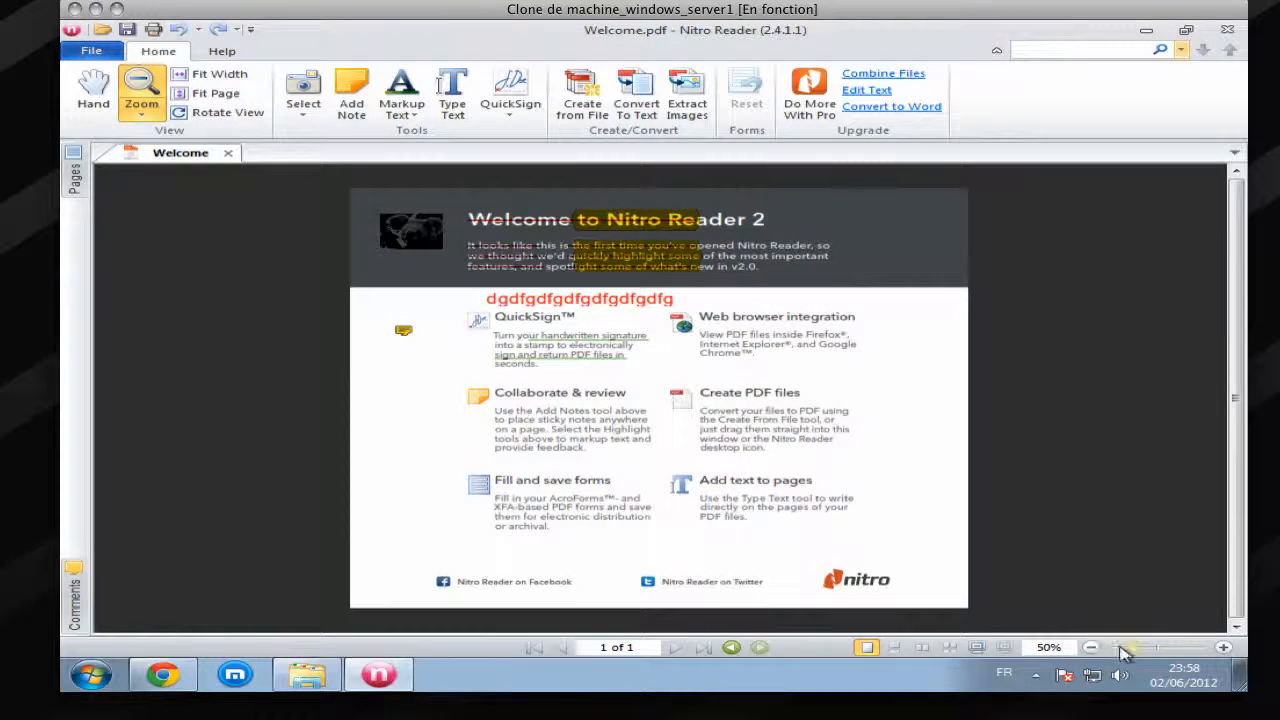
mouse_move(1140, 652)
left_mouse_down()
mouse_move(1178, 651)
mouse_move(1115, 650)
mouse_move(1138, 651)
left_mouse_up()
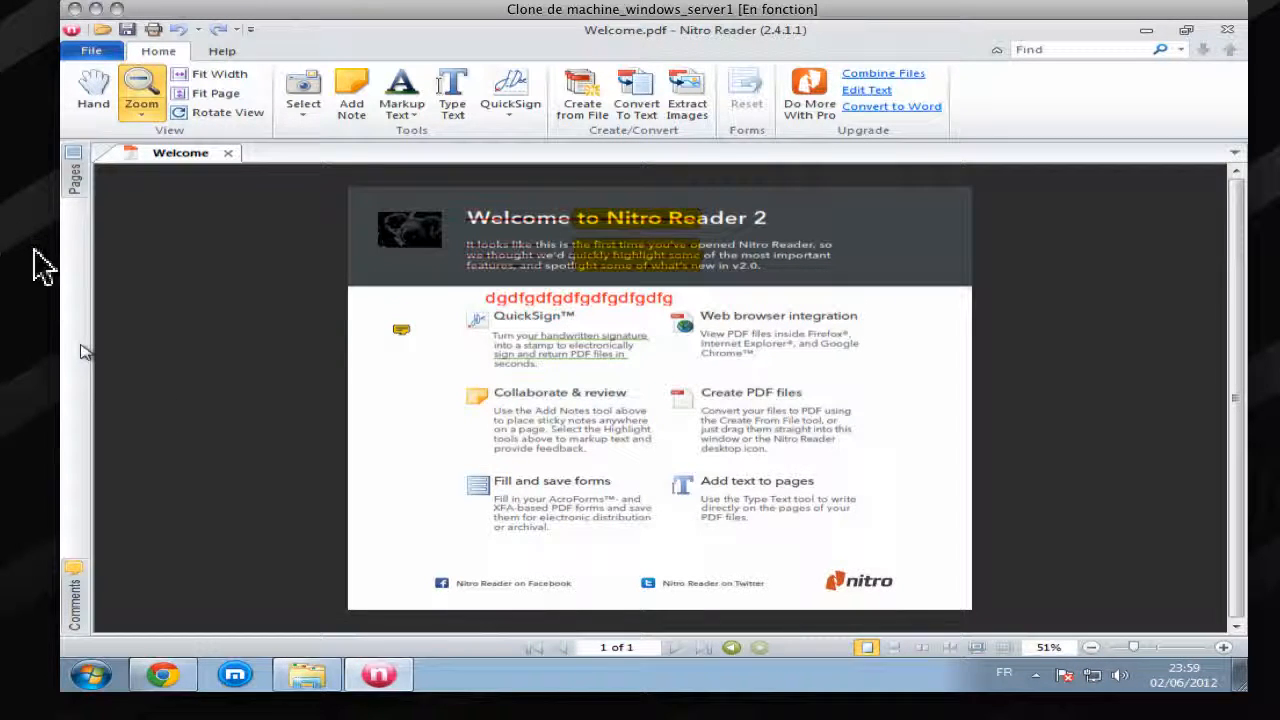
left_click(71, 184)
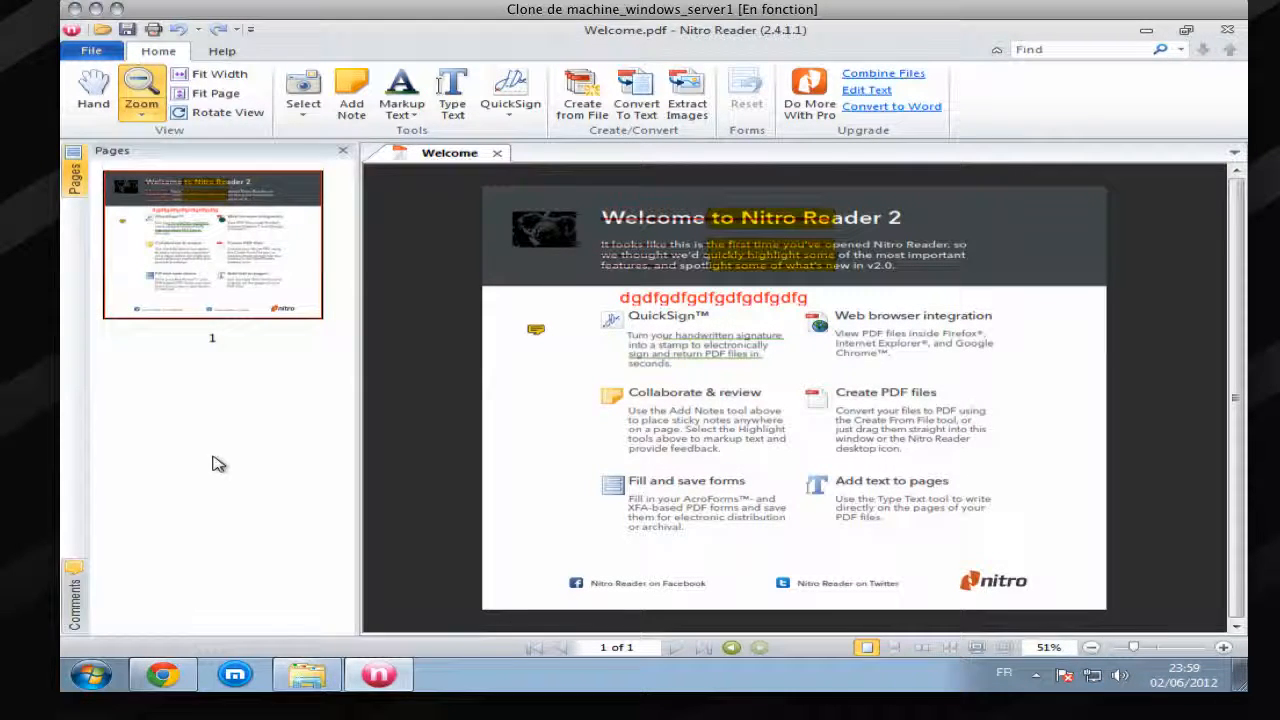
Step: Review the Welcome document's comments, expanding the highlight entry and all the others, and collapse and close the comment list
left_click(78, 598)
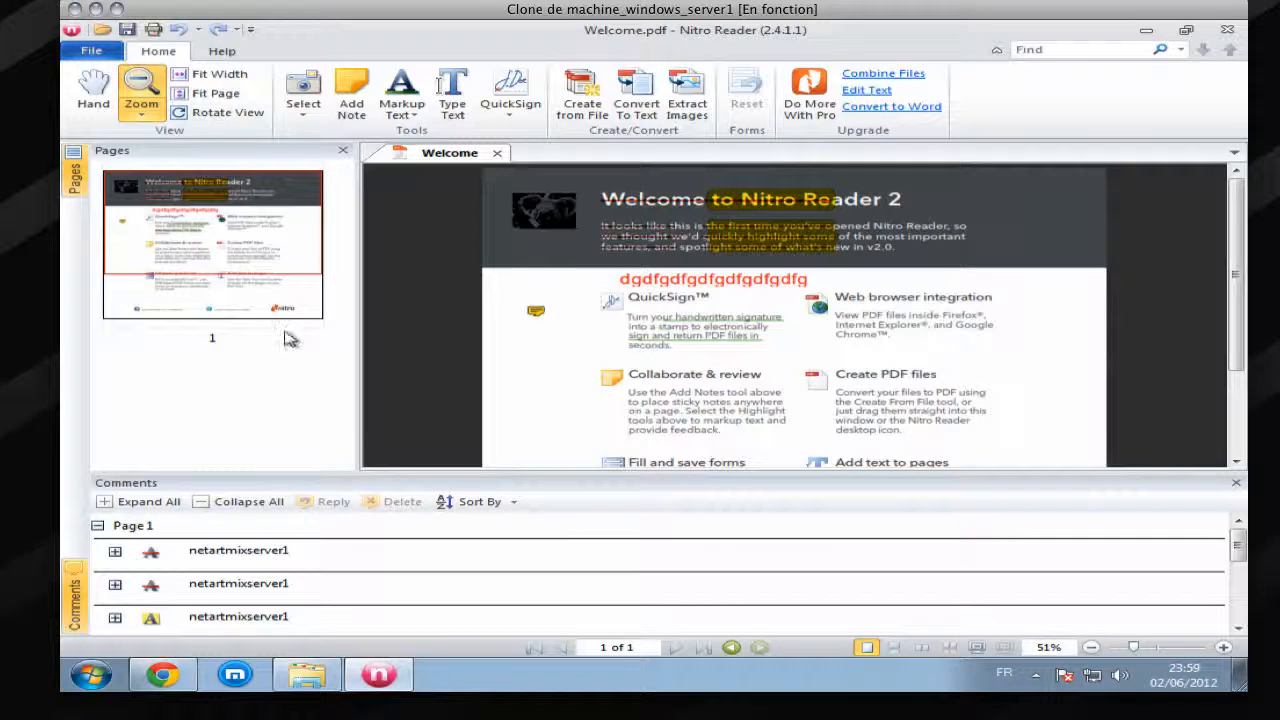
left_click(115, 618)
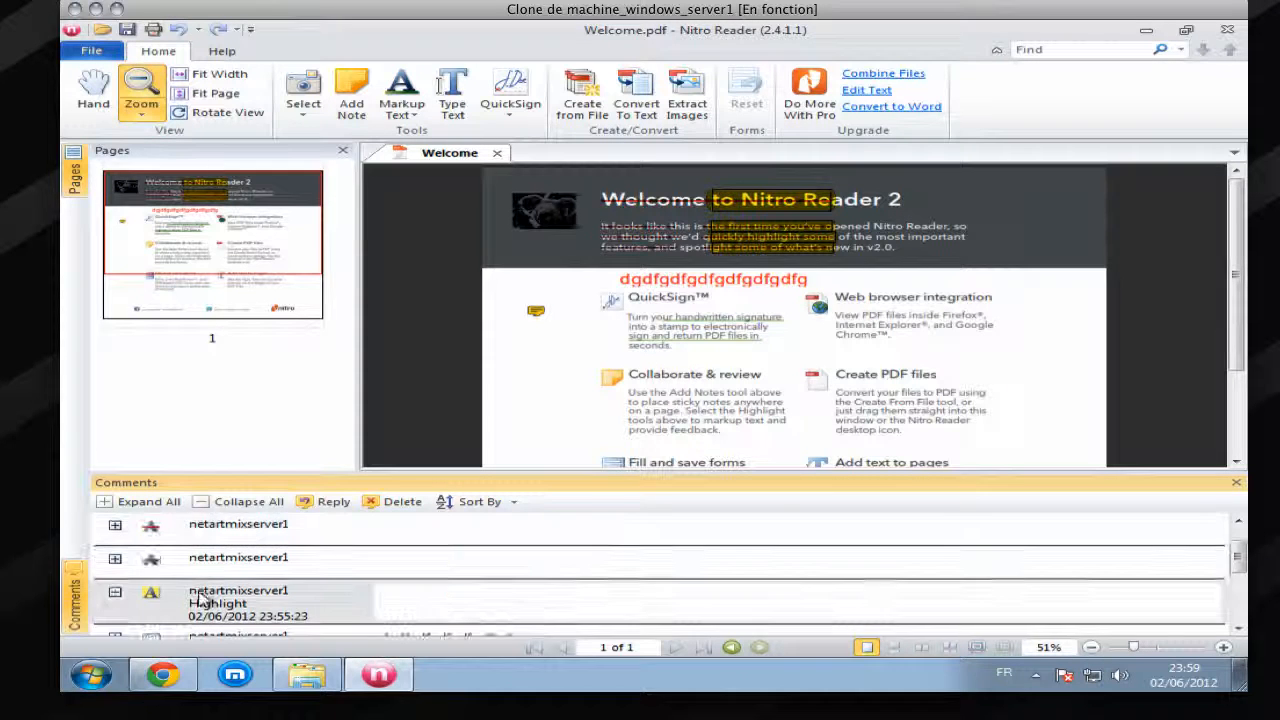
scroll(222, 600, "down", 3)
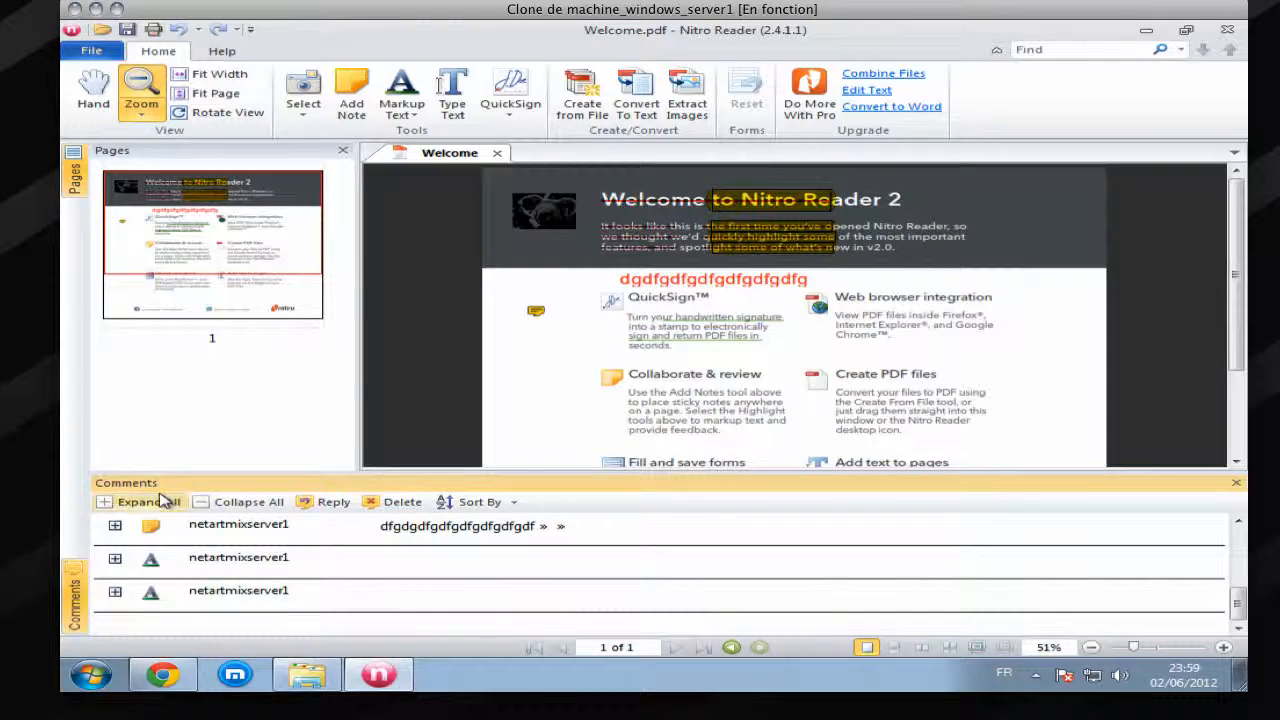
left_click(106, 505)
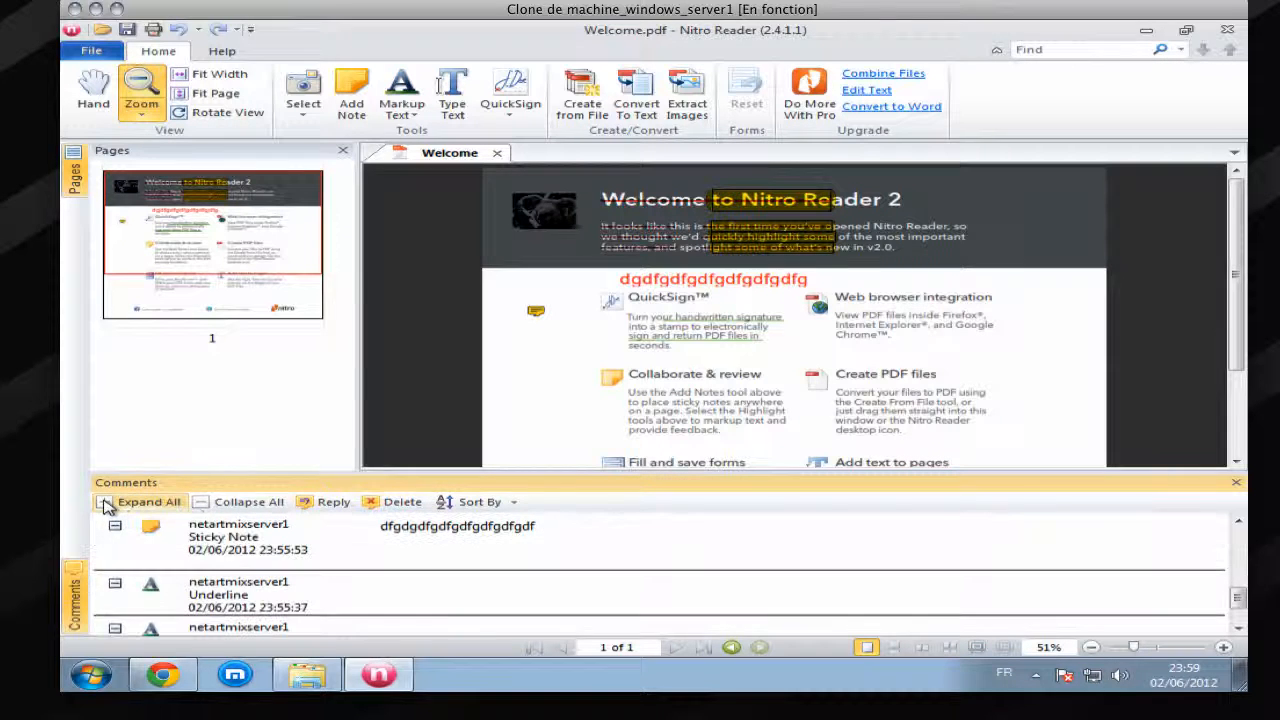
left_click(198, 501)
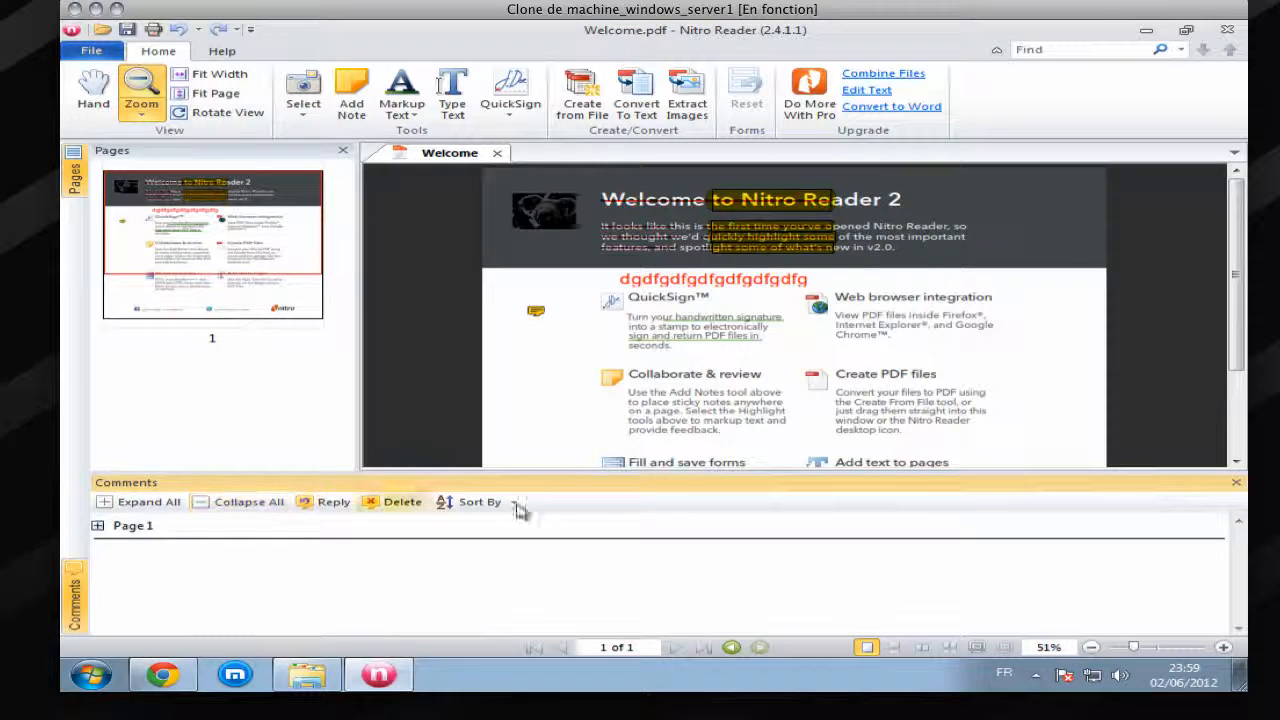
left_click(1236, 485)
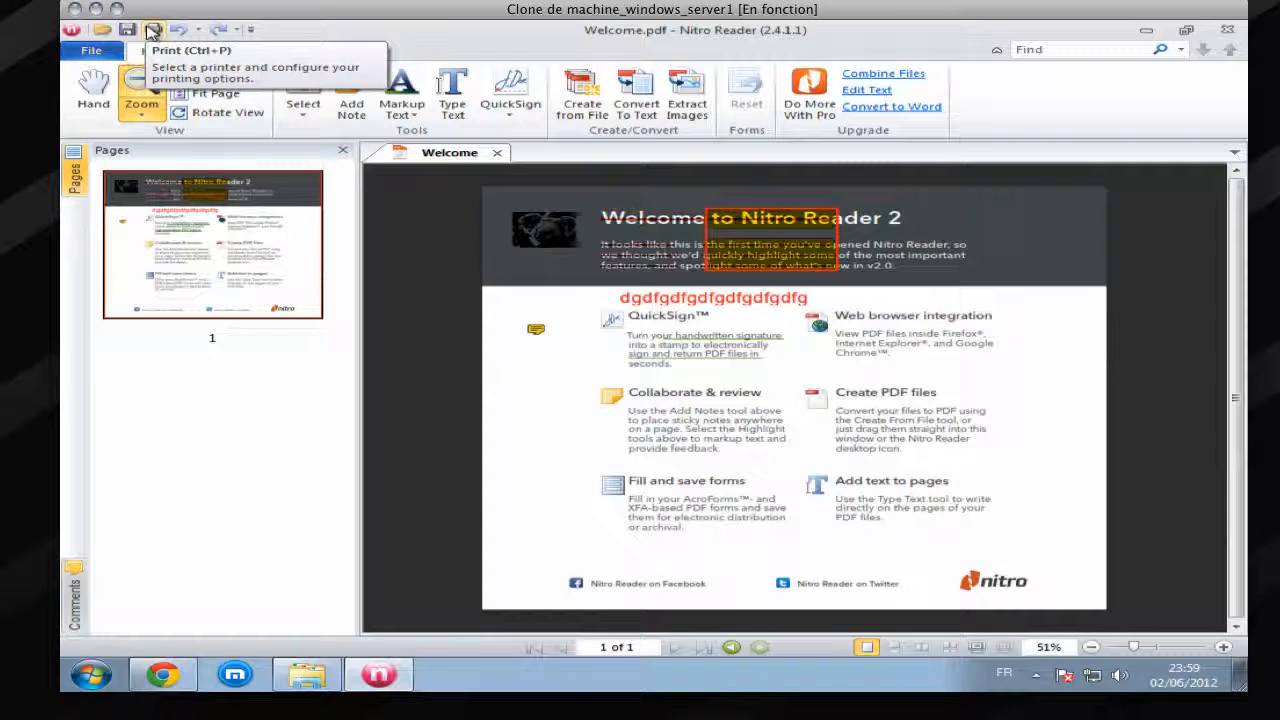
left_click(72, 30)
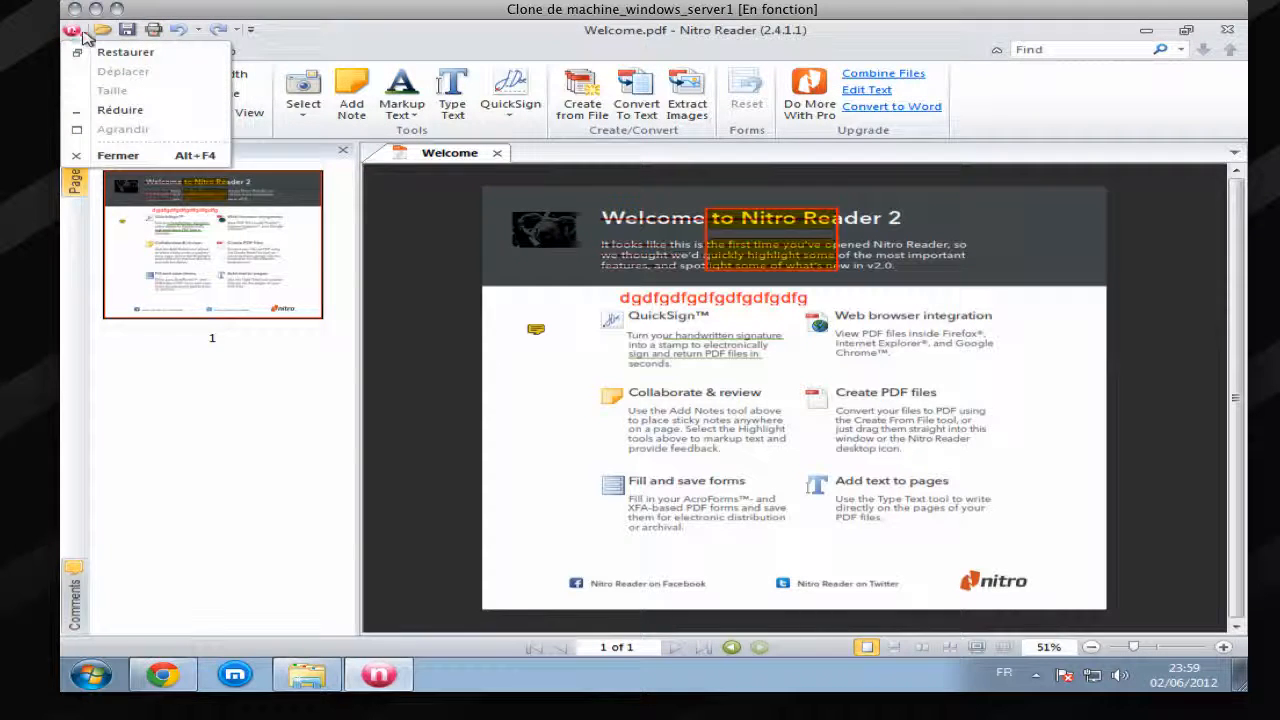
left_click(102, 30)
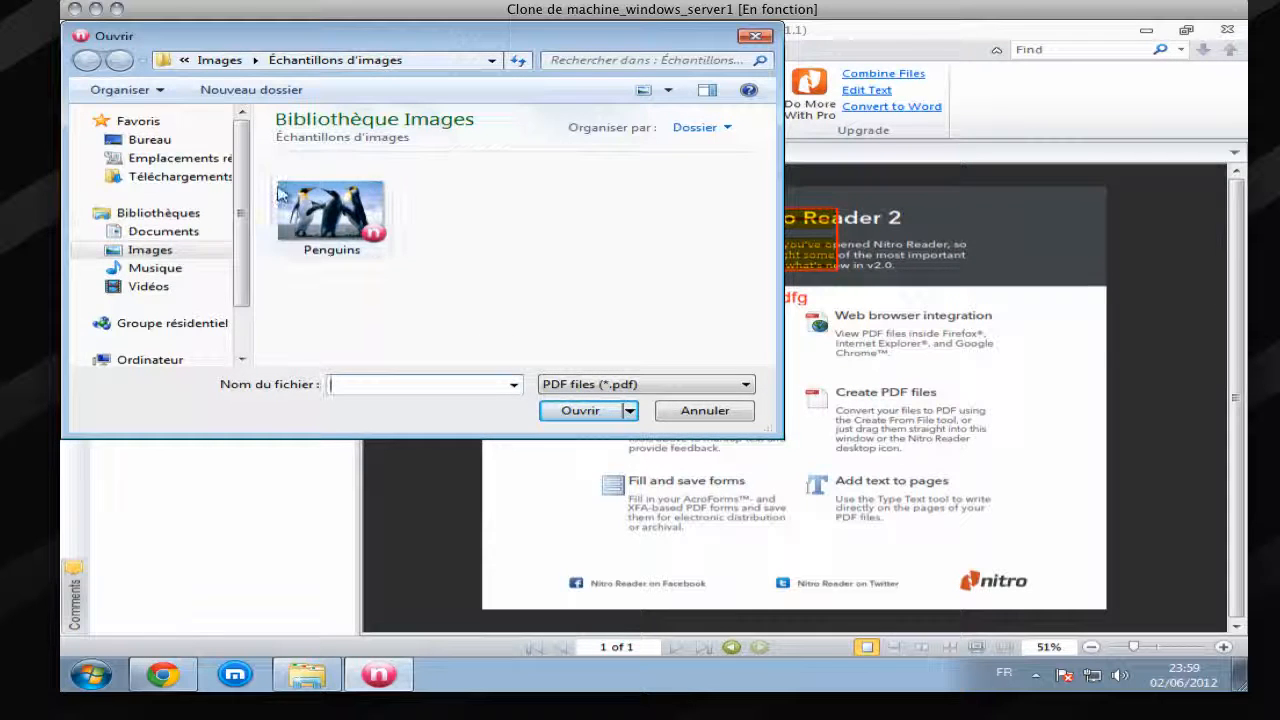
left_click(335, 215)
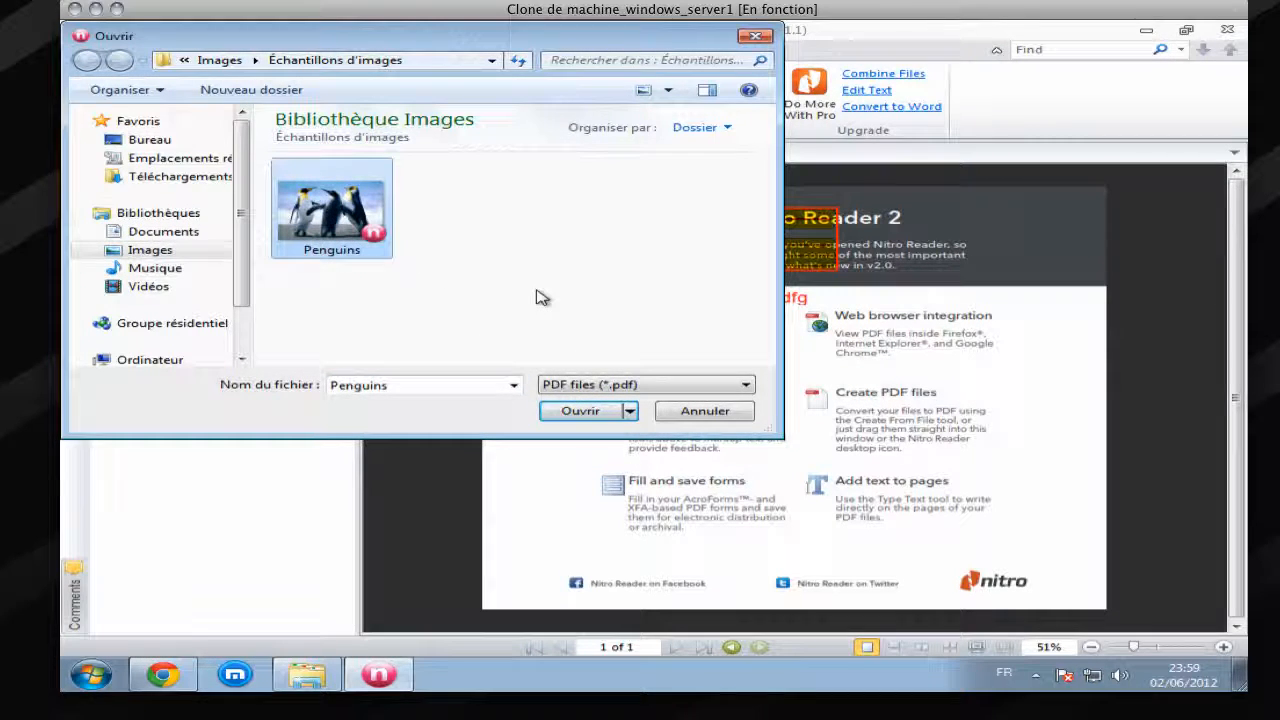
left_click(713, 413)
Step: Open the Penguins PDF from the Échantillons d'images folder of the Images library and view the whole picture
left_click(95, 680)
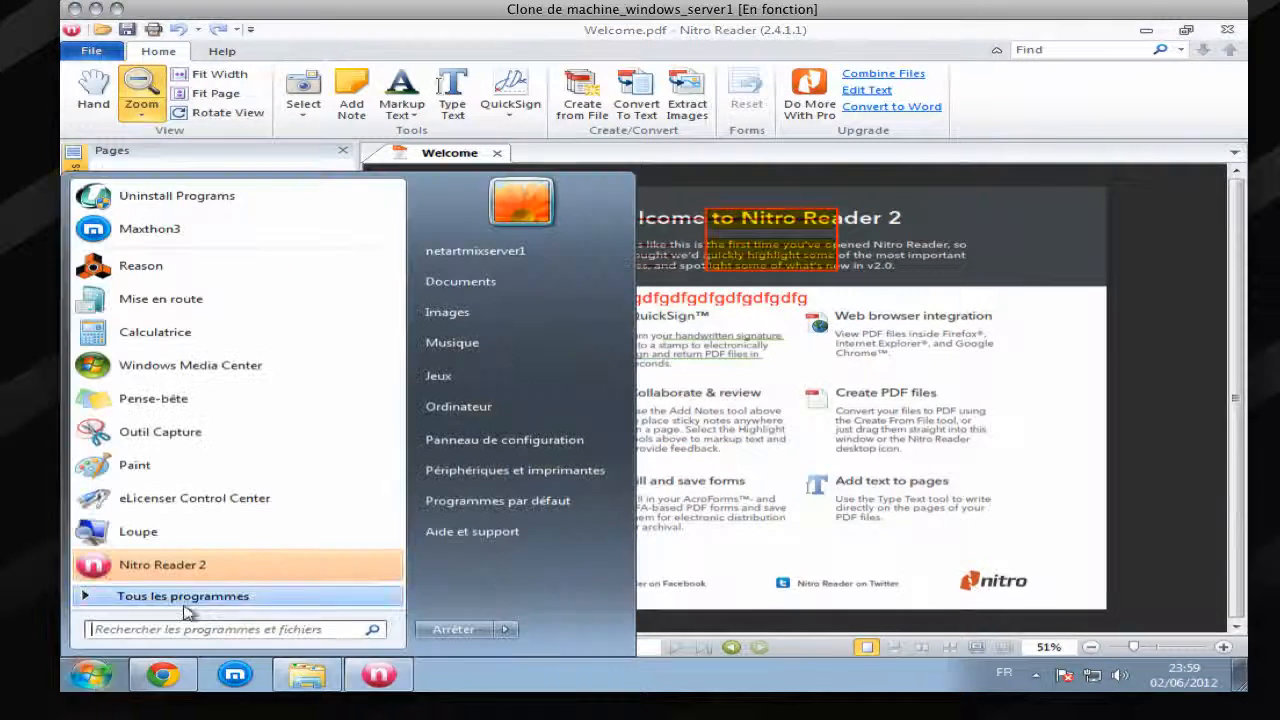
left_click(543, 310)
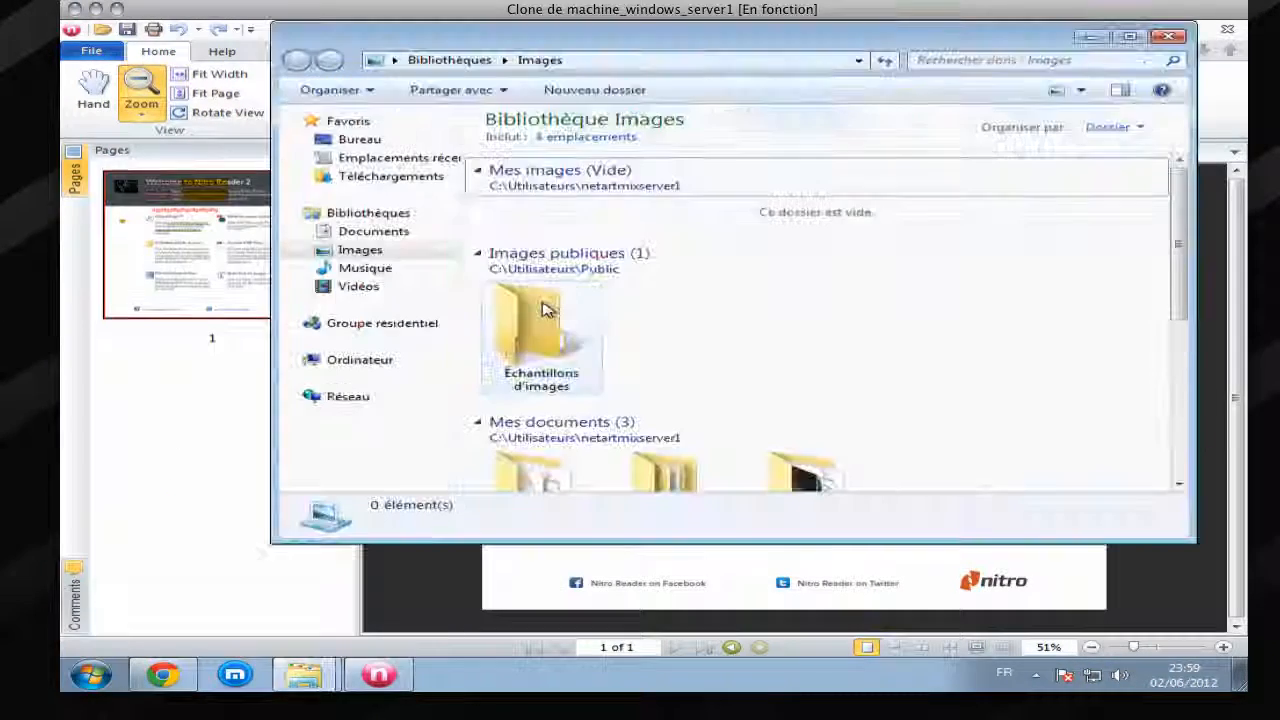
double_click(580, 337)
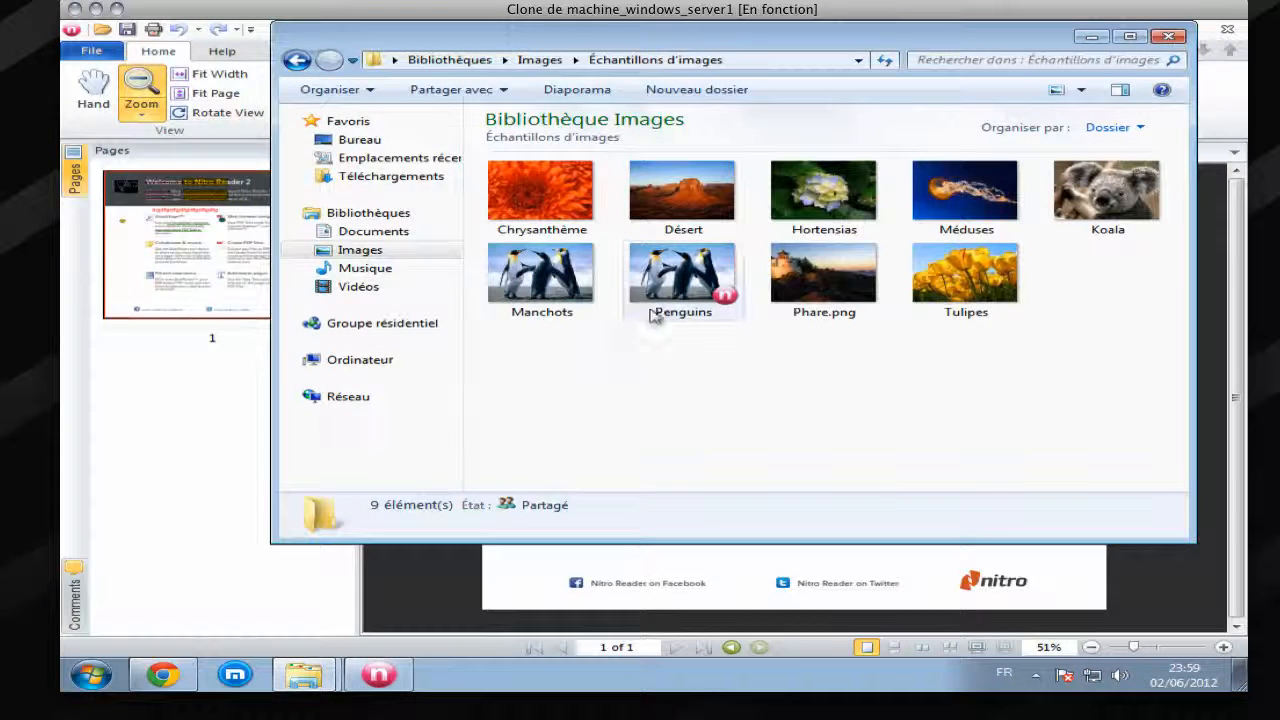
left_click(697, 260)
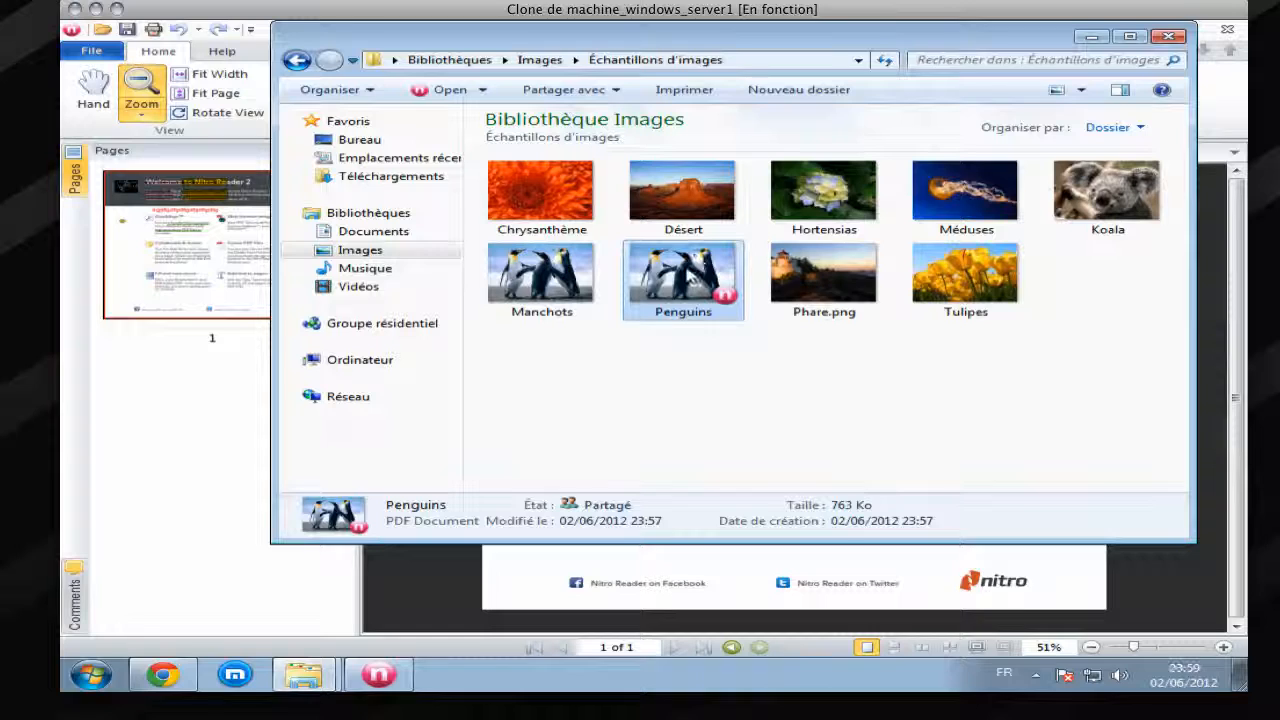
right_click(686, 252)
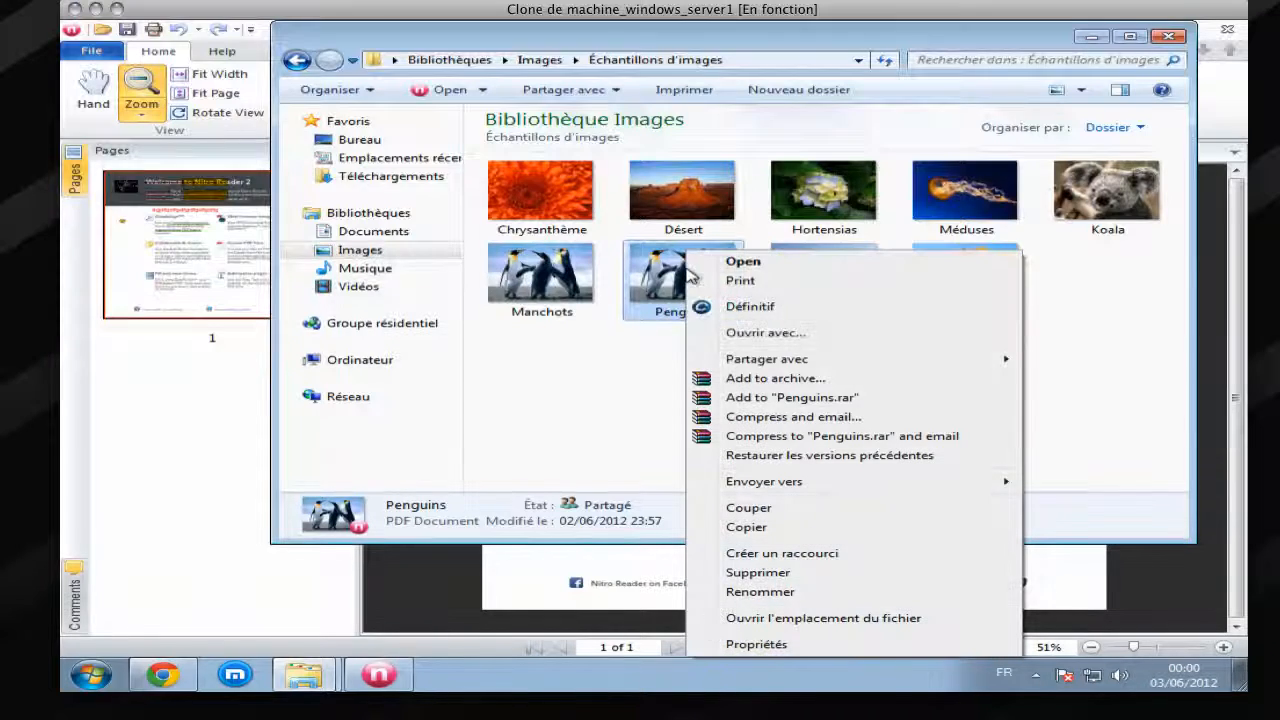
left_click(785, 269)
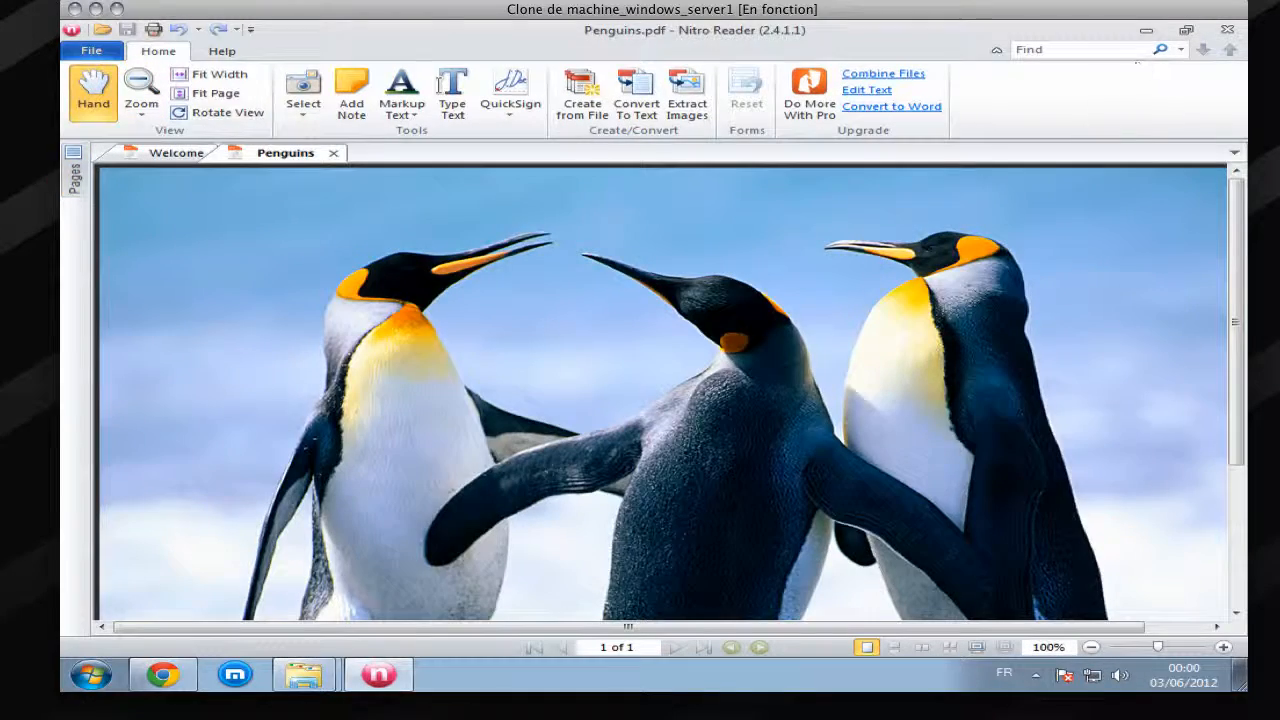
scroll(723, 334, "down", 5)
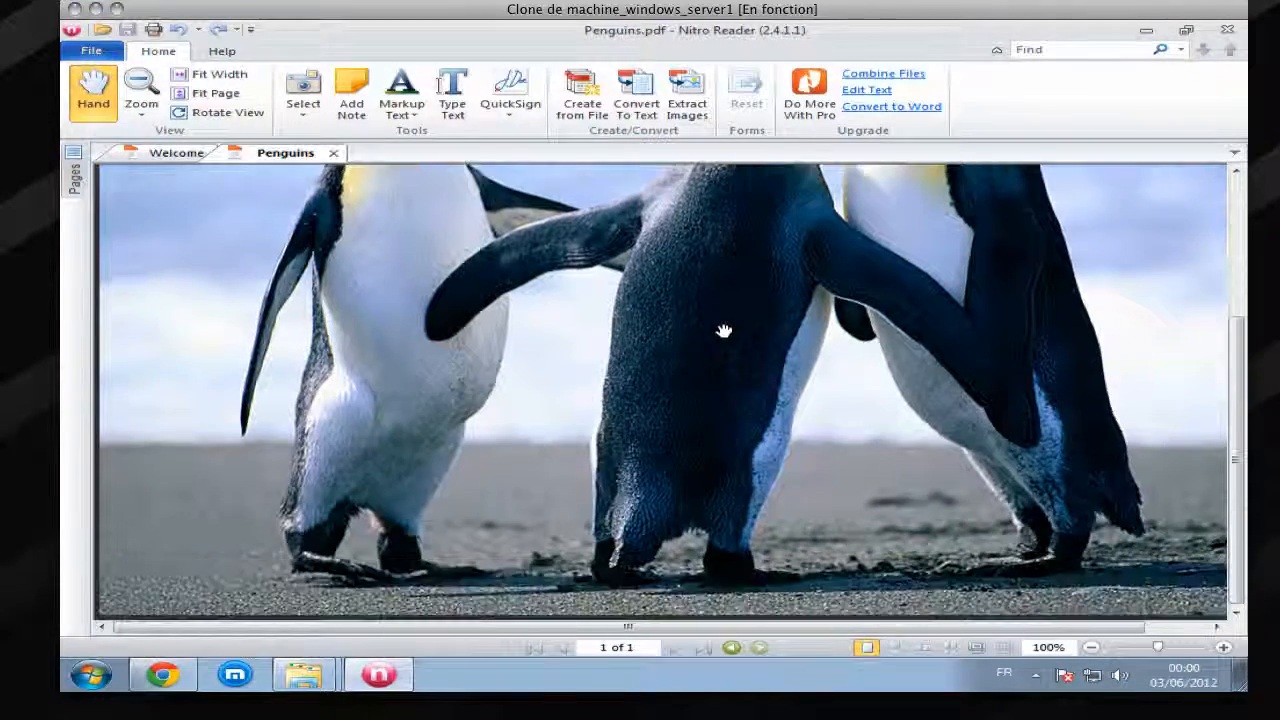
Step: View the upper part of the Penguins picture and close the PDF reader without saving the changes to Welcome
scroll(723, 331, "up", 5)
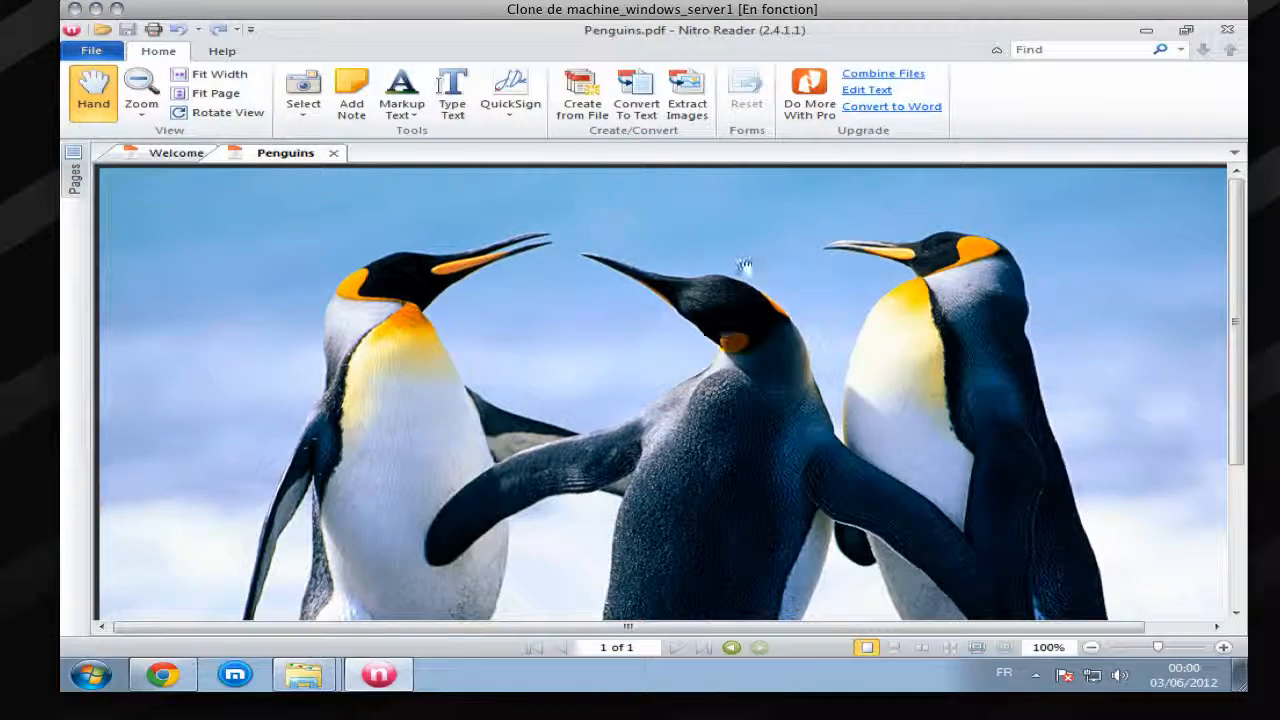
left_click(1228, 30)
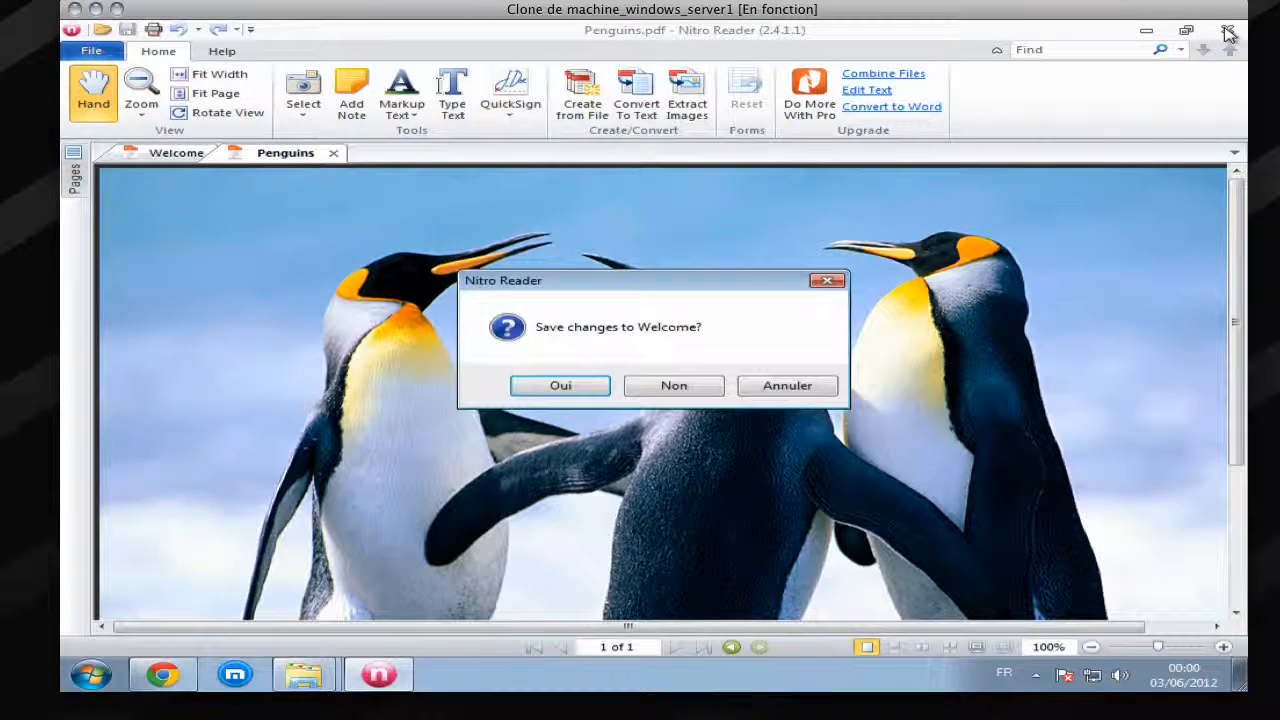
left_click(686, 386)
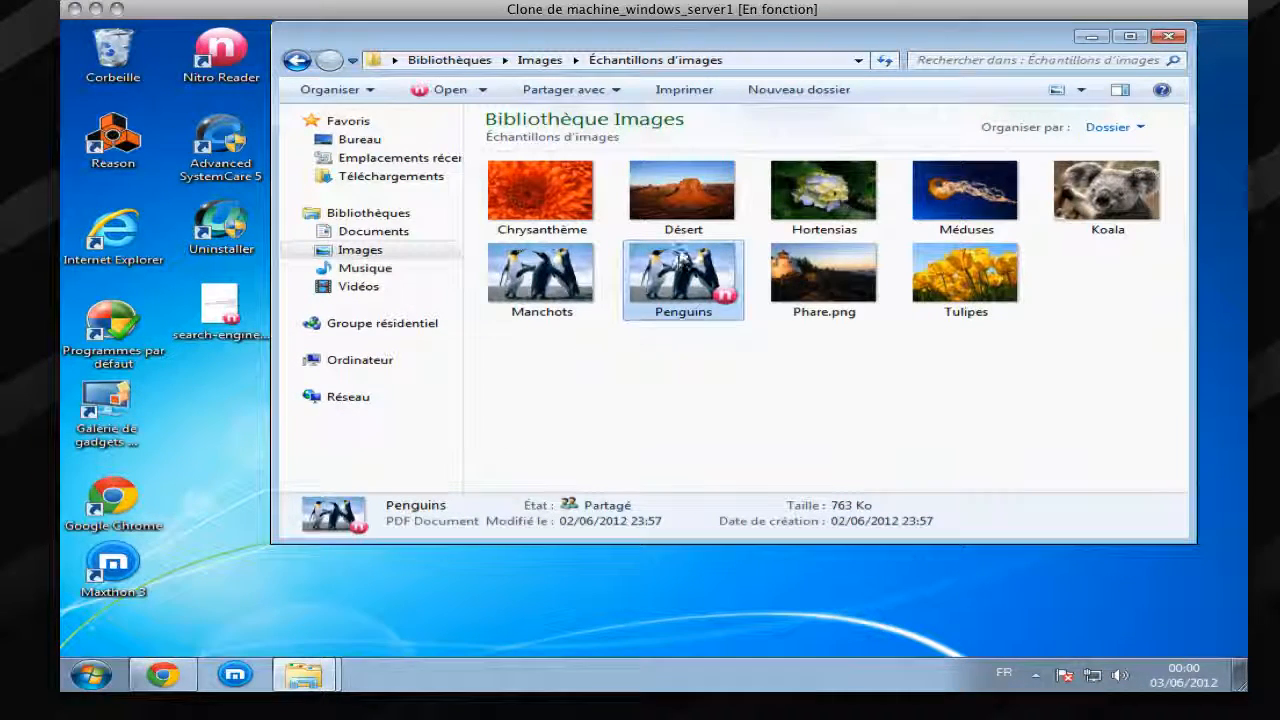
Step: Check the Penguins file's properties in the Échantillons d'images folder, highlight its file type, and close the properties
right_click(680, 252)
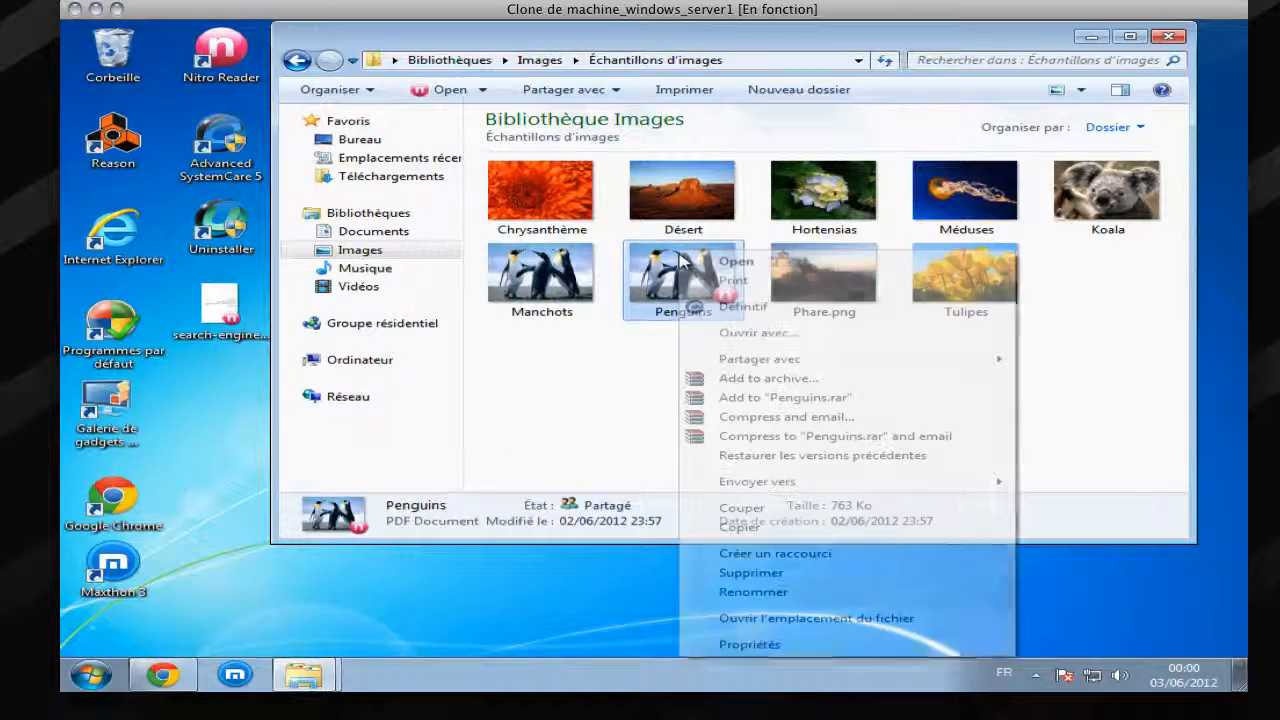
left_click(750, 644)
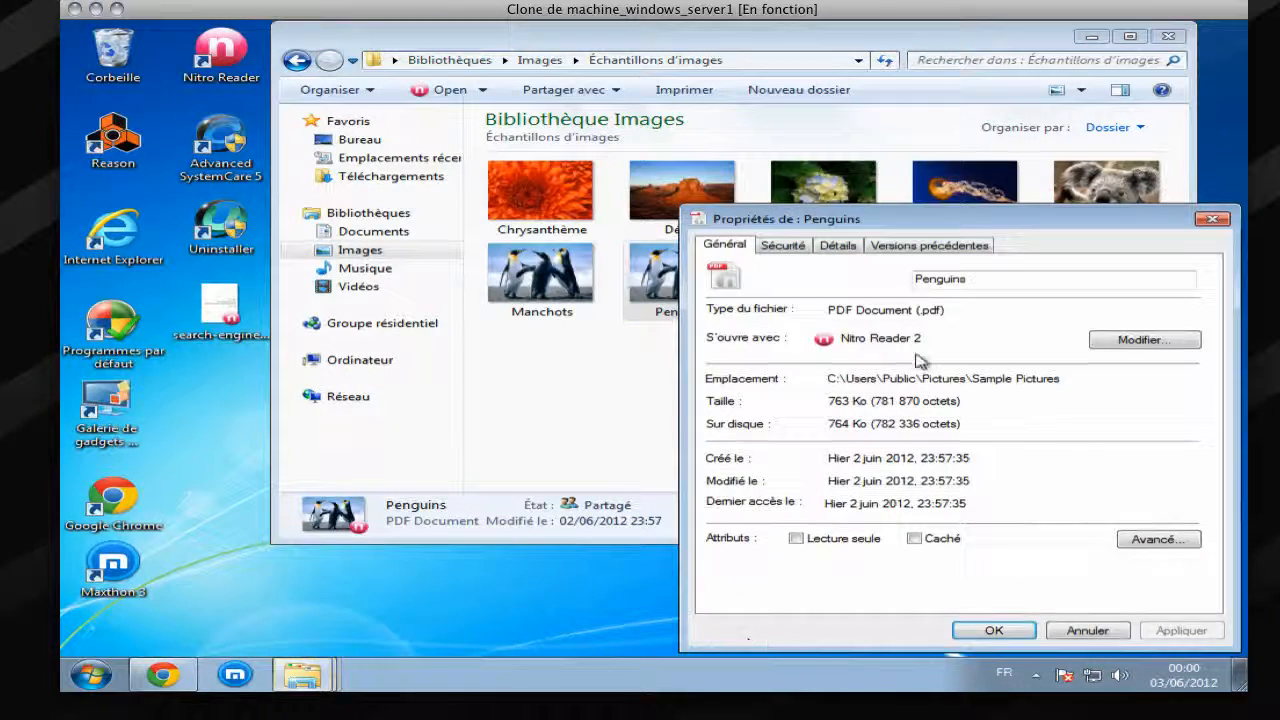
left_click_drag(875, 302, 826, 310)
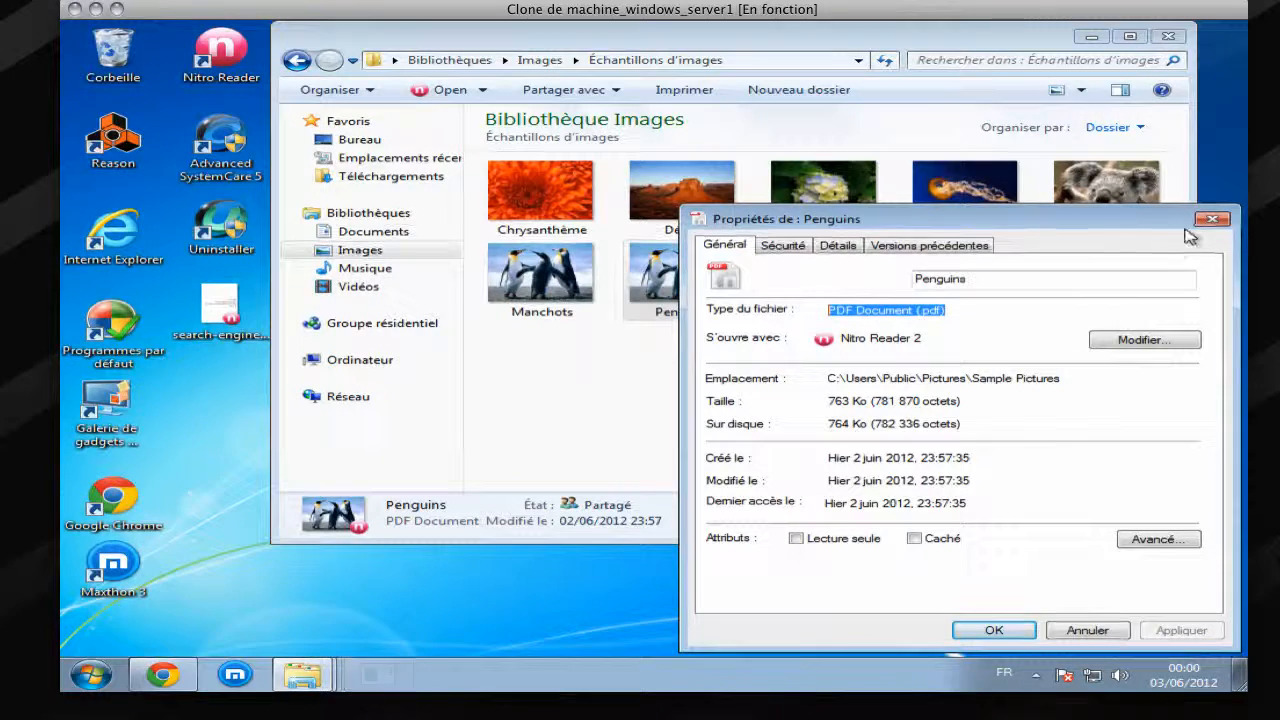
left_click(1225, 222)
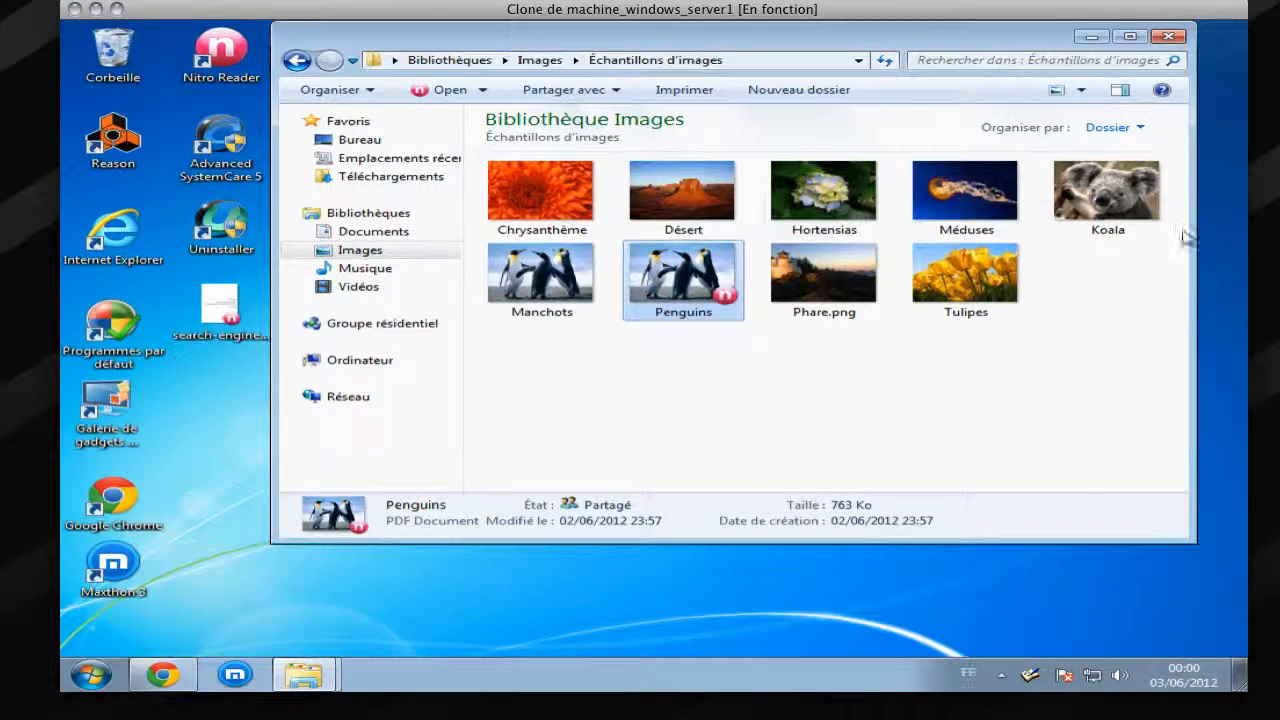
Step: Reopen the Penguins PDF in Nitro Reader and add a sticky note reading "gcvbvcbcbcbcvbcvbc" beside the neck of the first penguin
left_click(309, 62)
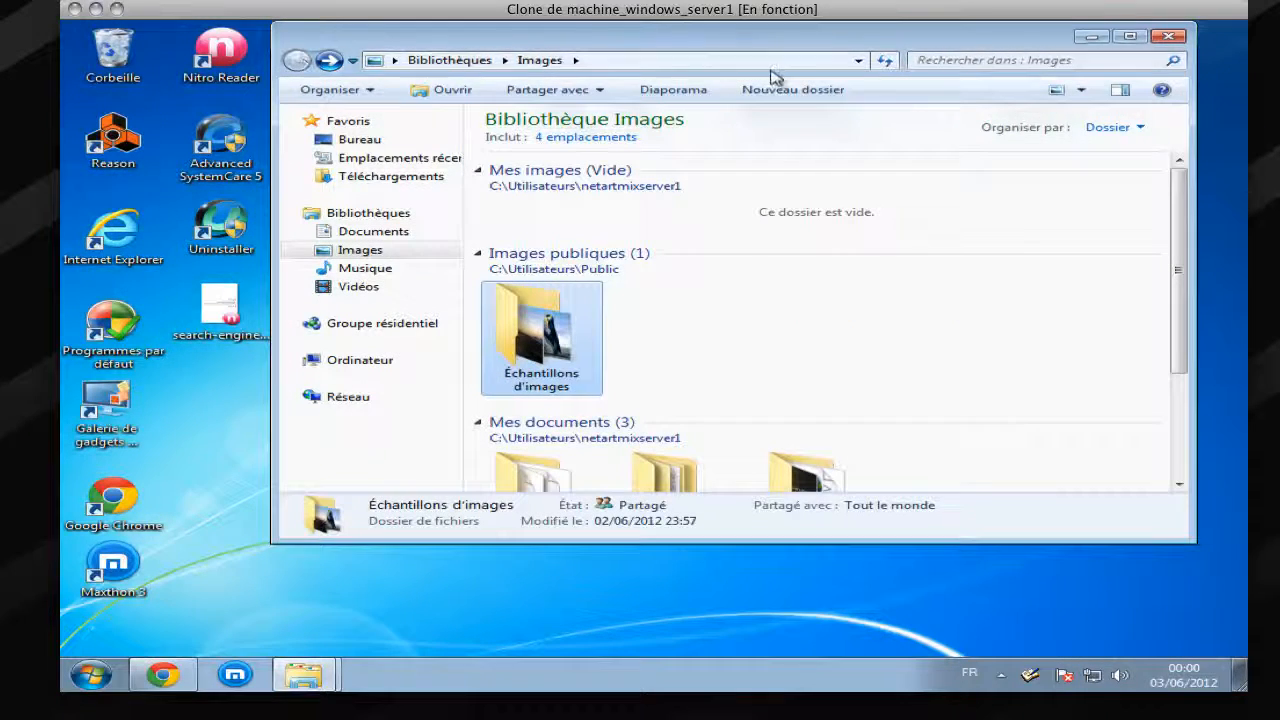
left_click(418, 180)
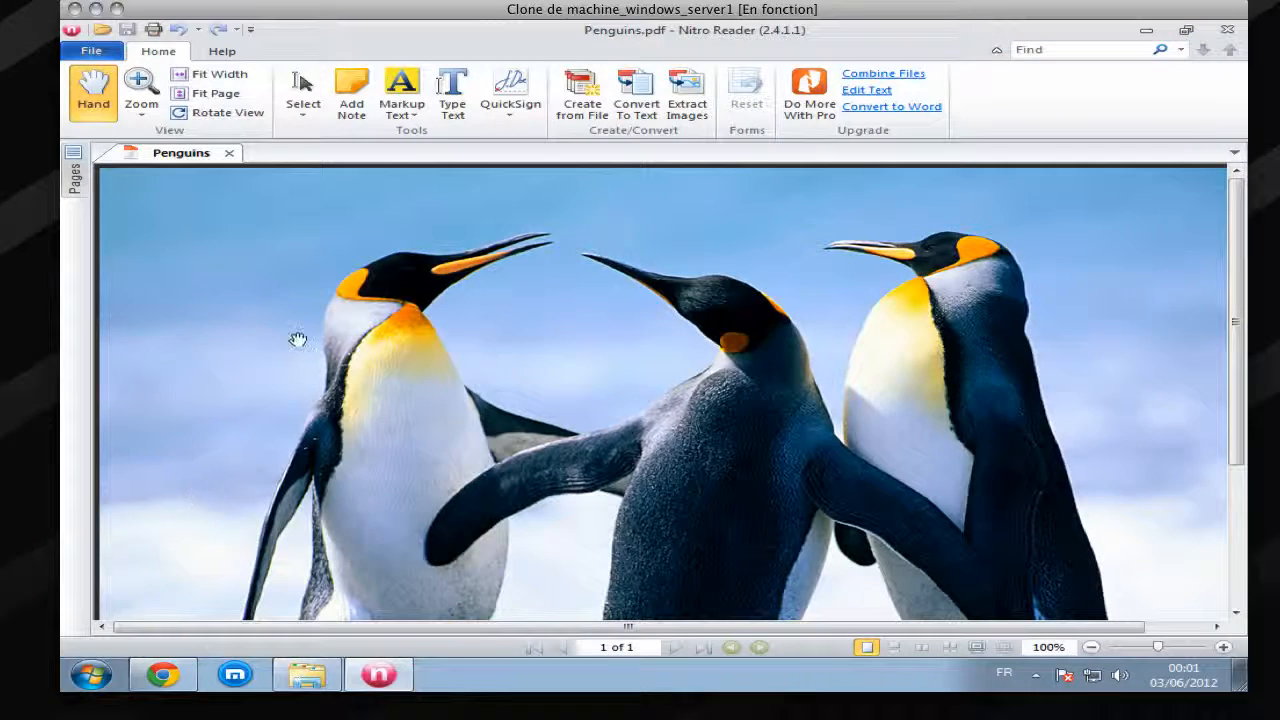
left_click(340, 90)
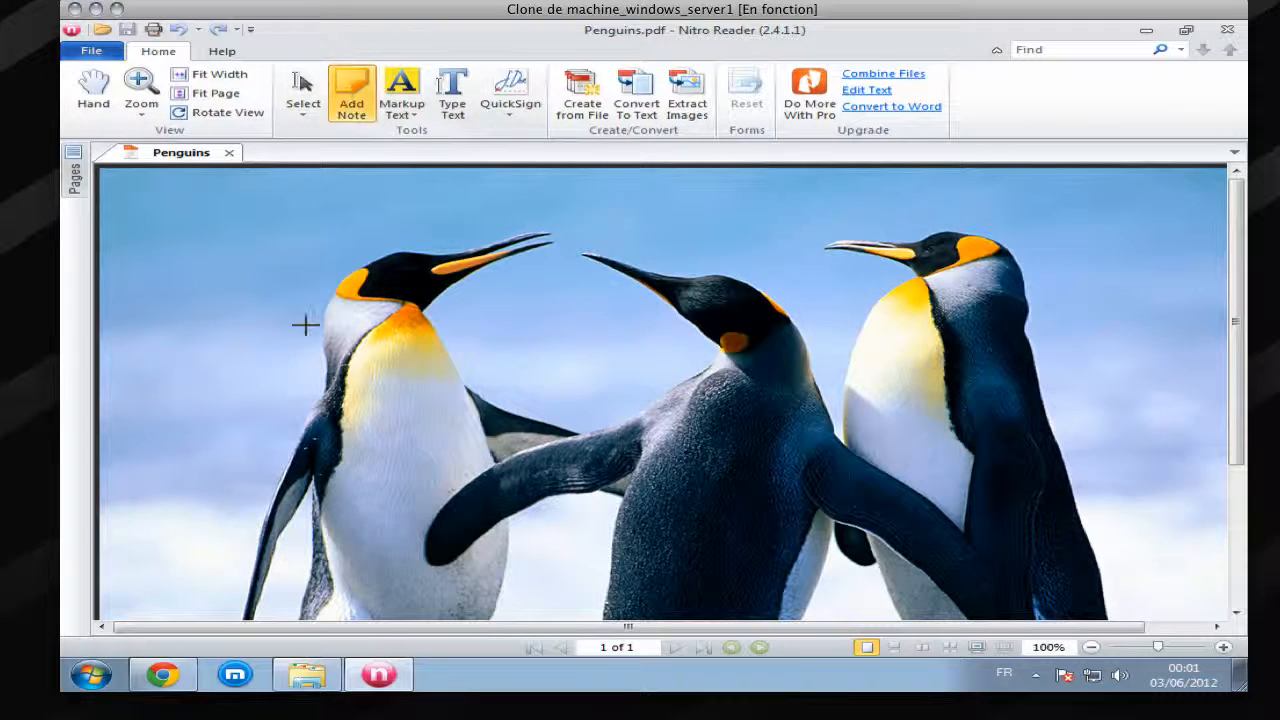
left_click(308, 328)
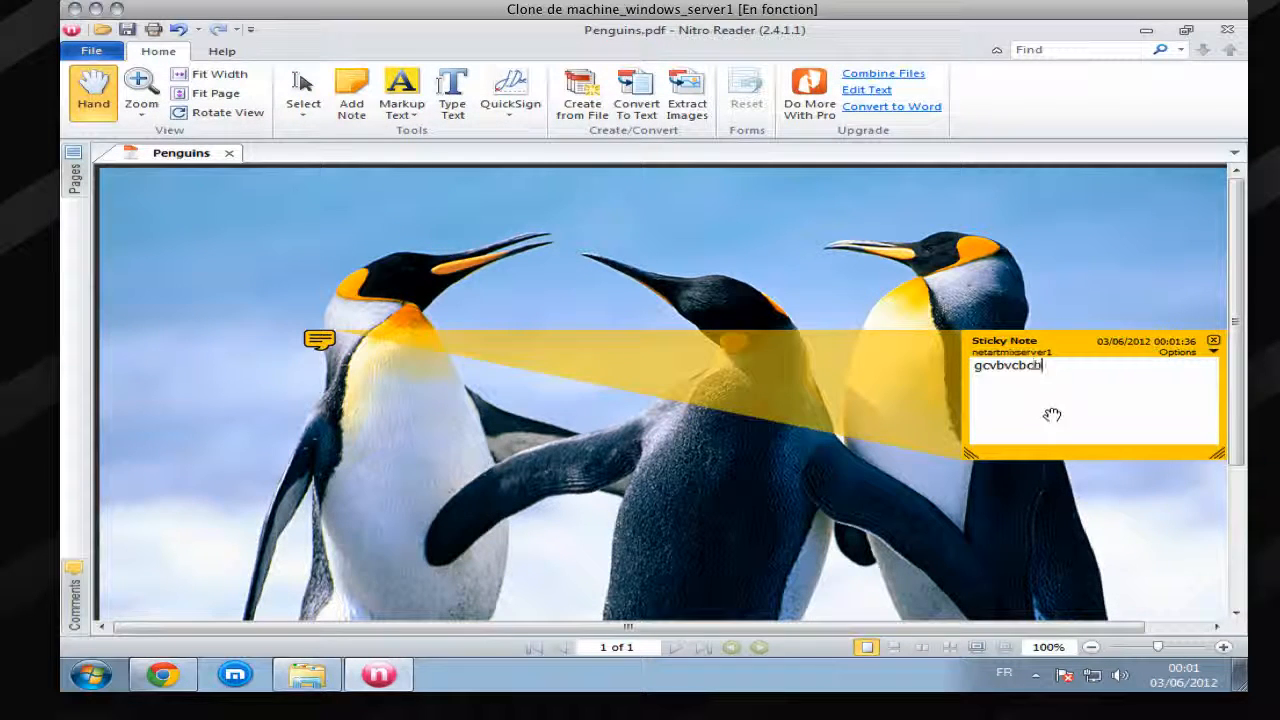
type("gcvbvcbcbcbcvbcvbc")
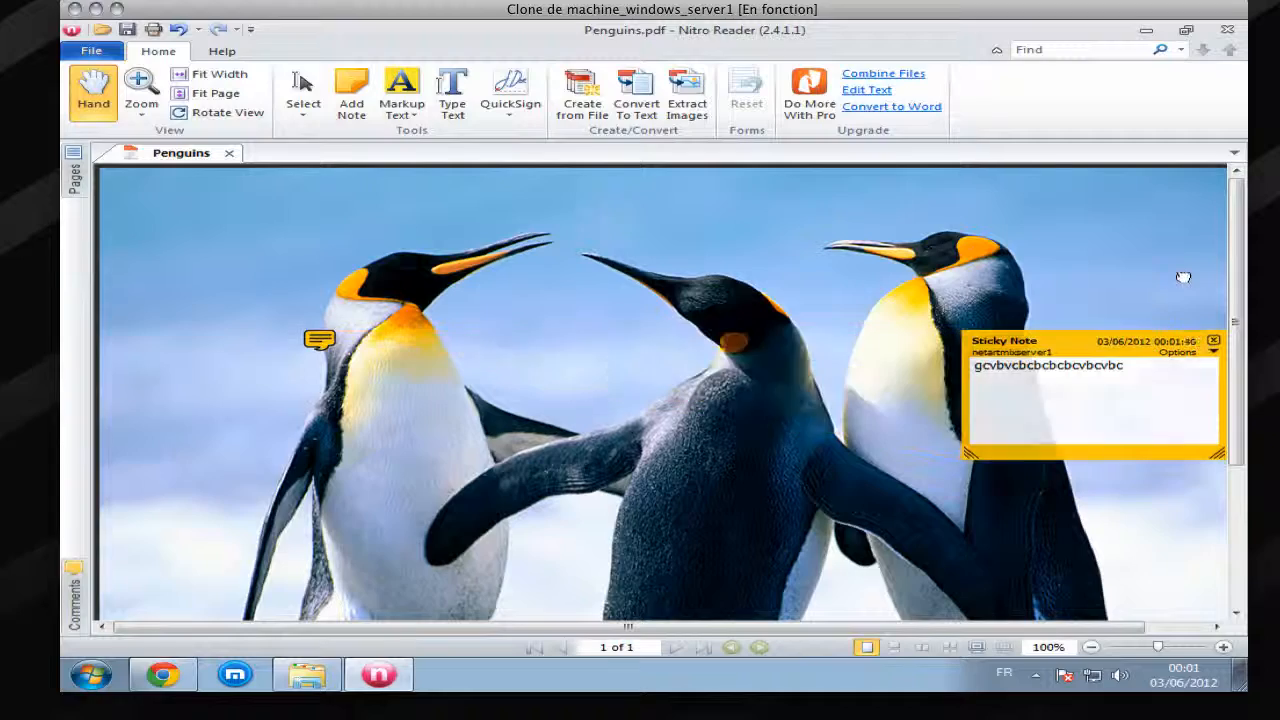
scroll(1180, 277, "down", 5)
scroll(1168, 360, "up", 5)
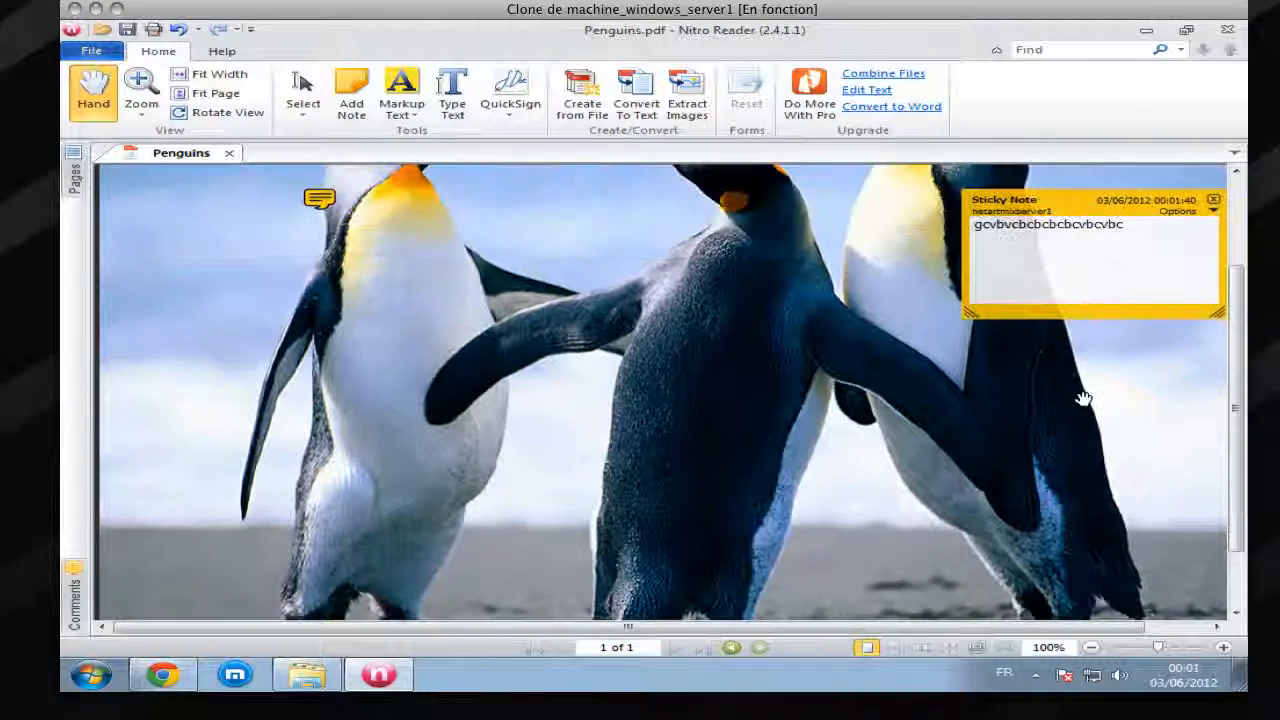
Step: Create an Office ready (medium file size) PDF from Phare.png in the folder of the original file
left_click(586, 90)
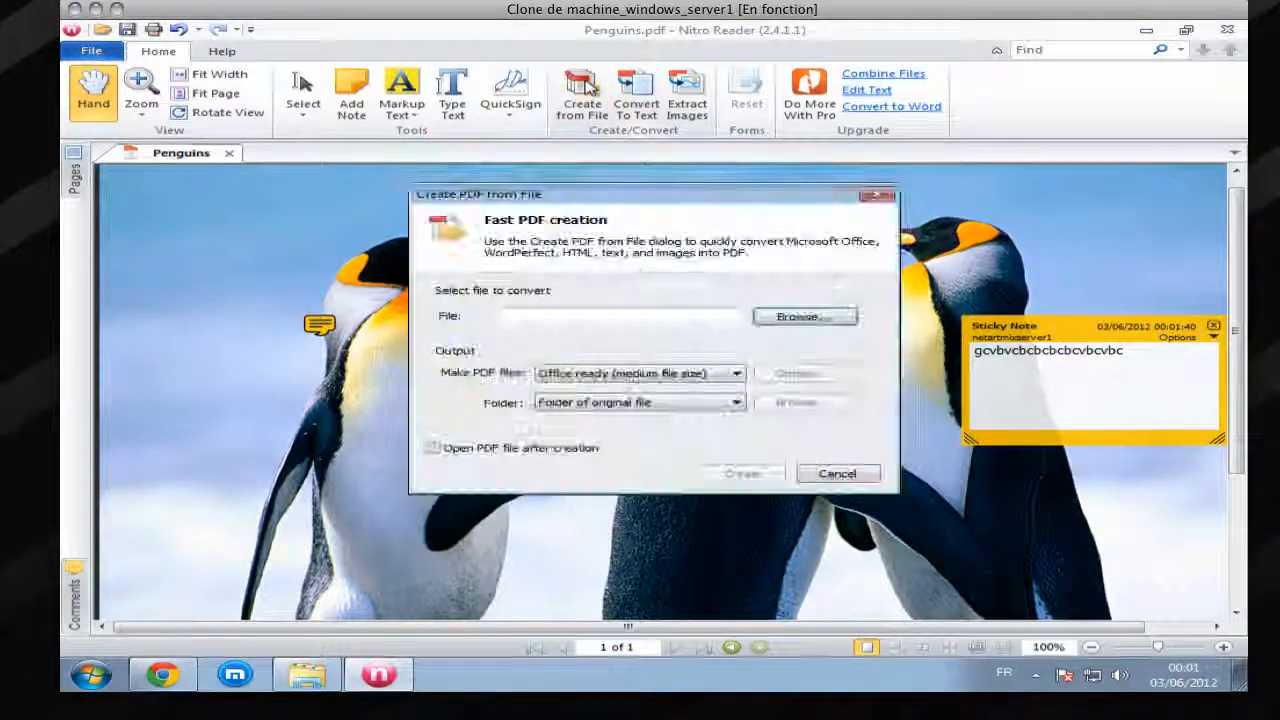
left_click(780, 317)
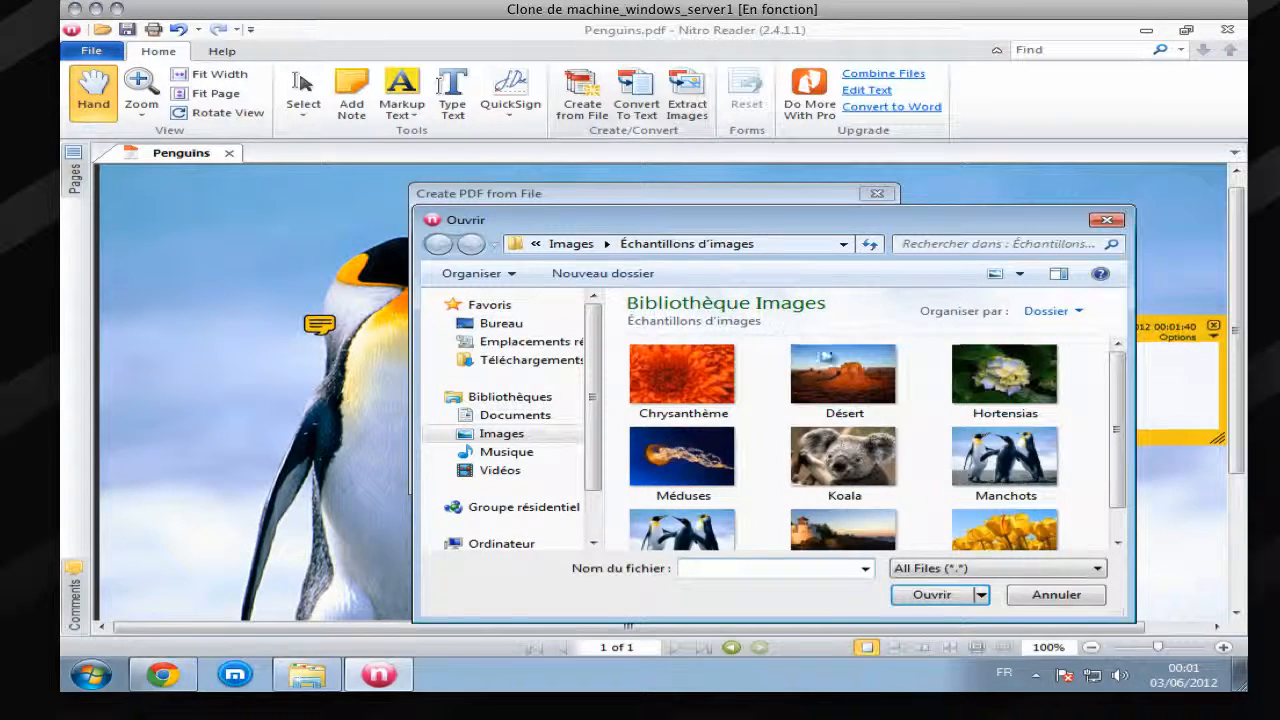
type("fgfgh")
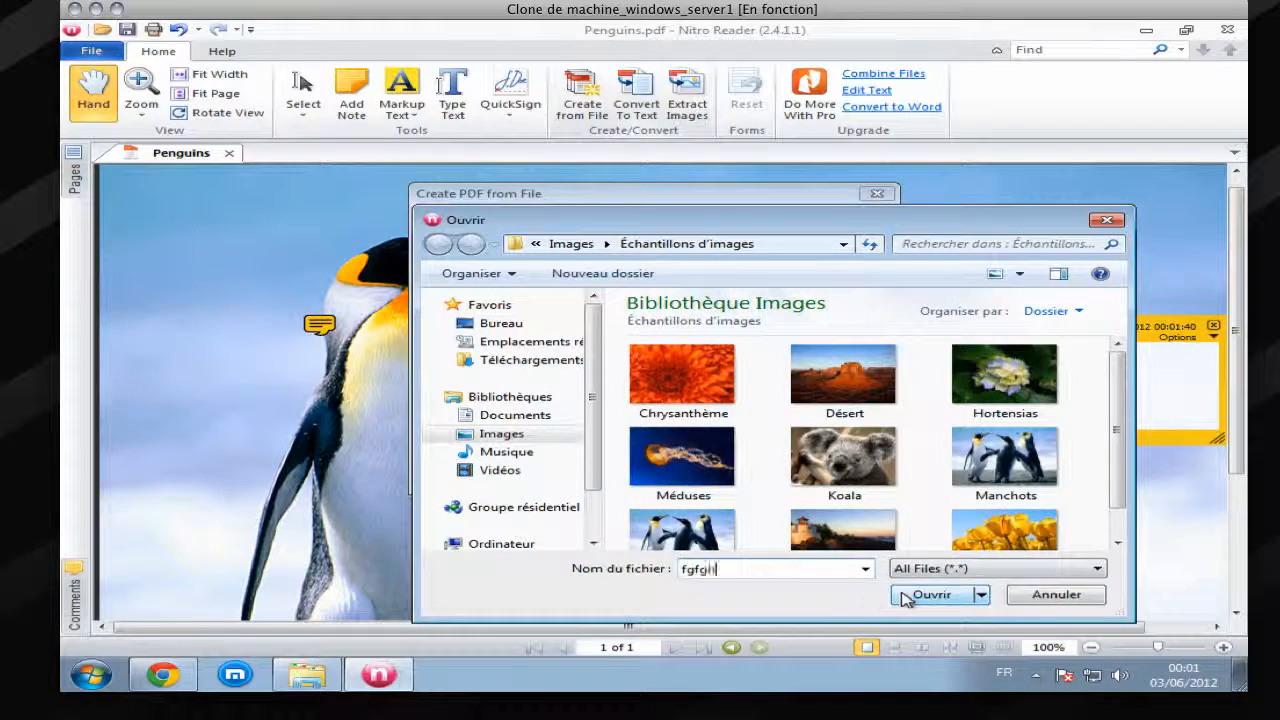
type("fghfghfgh")
left_click(822, 537)
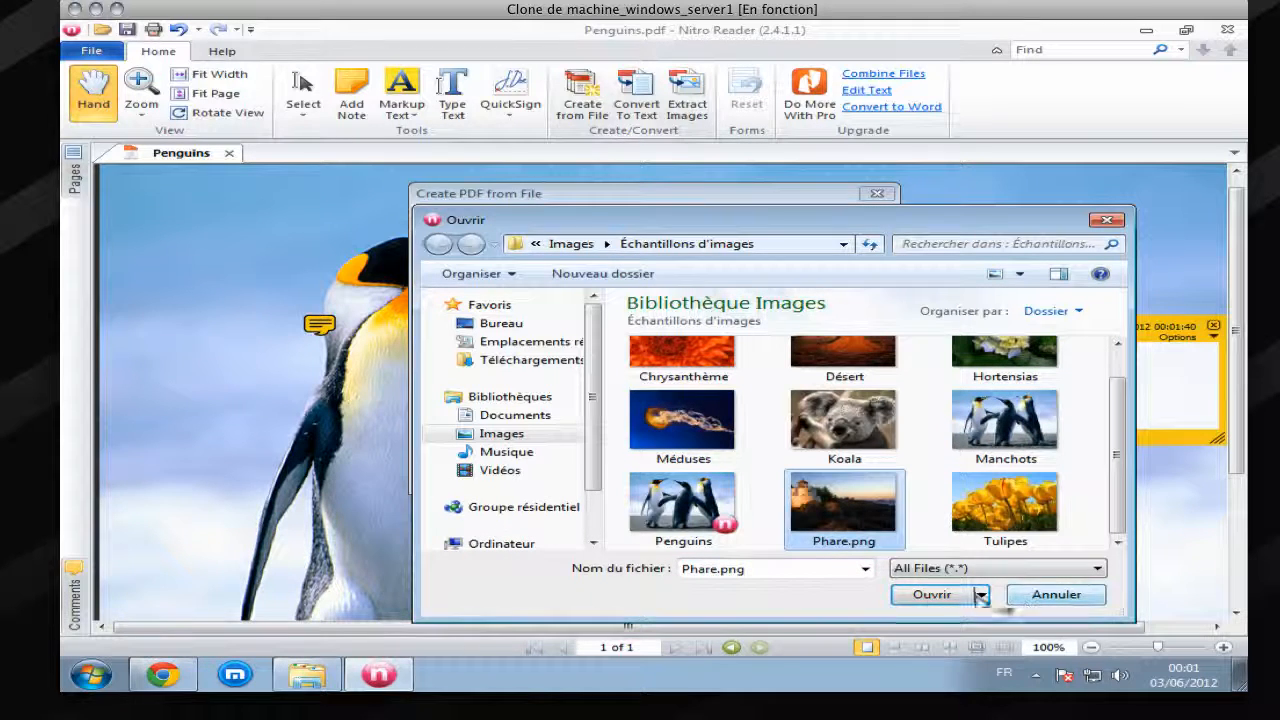
left_click(924, 595)
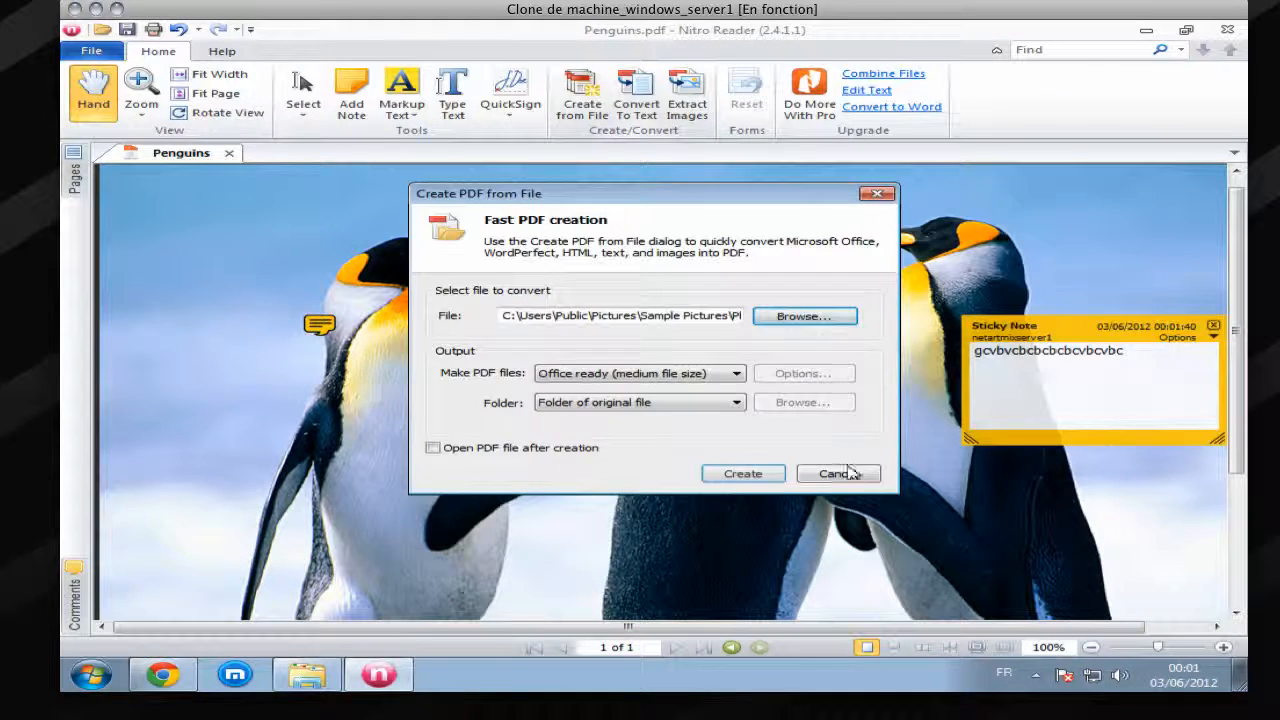
left_click(748, 472)
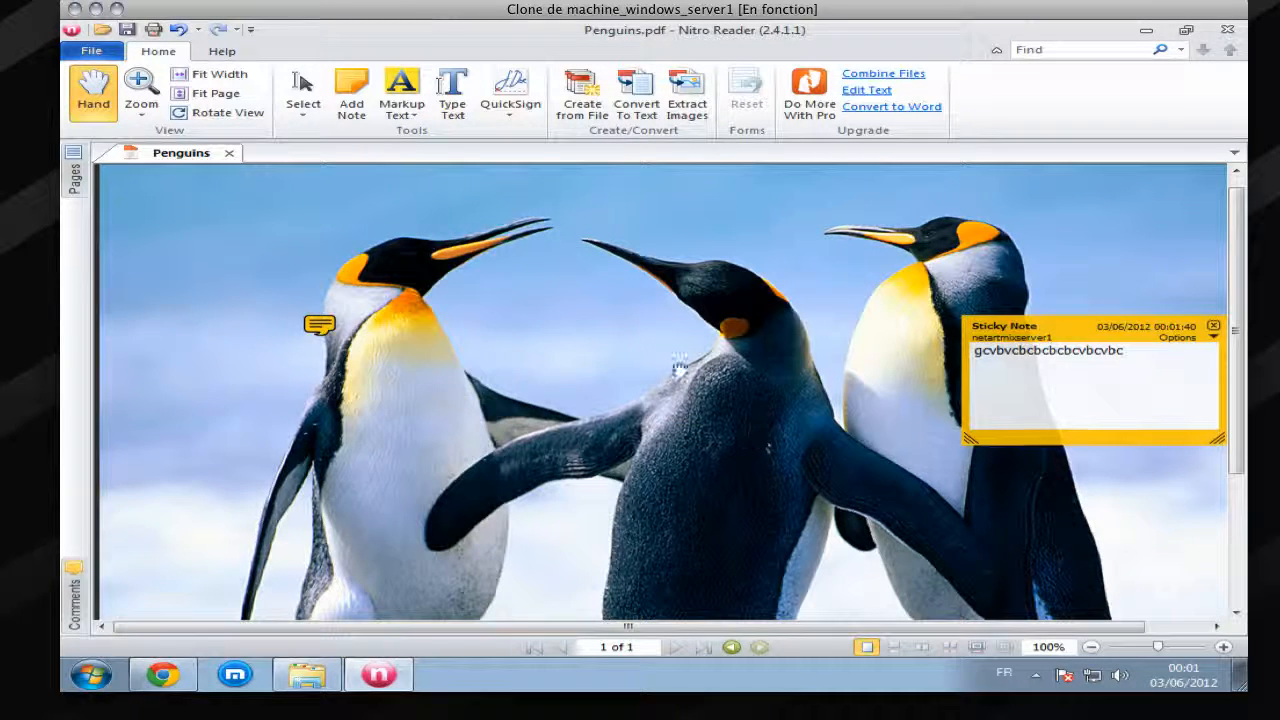
Step: Convert Penguins.pdf to plain text in the folder of the original file, saving the modified PDF first
left_click(636, 100)
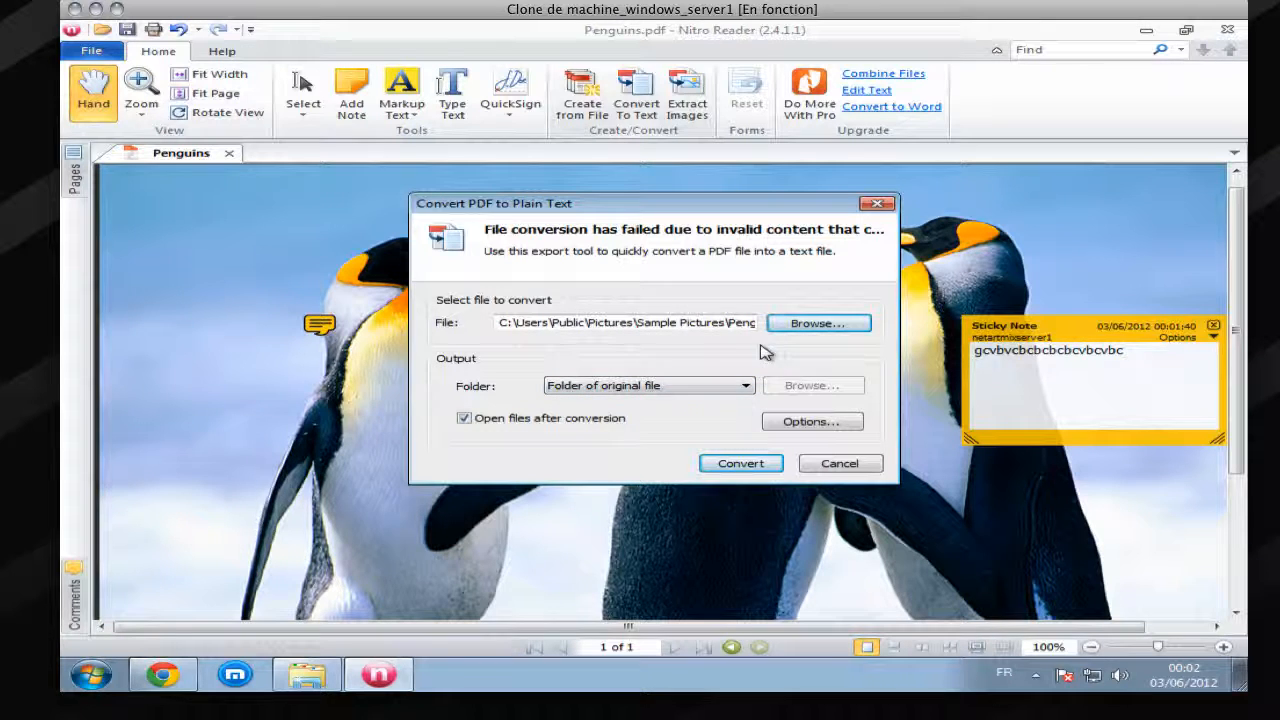
left_click_drag(704, 326, 767, 322)
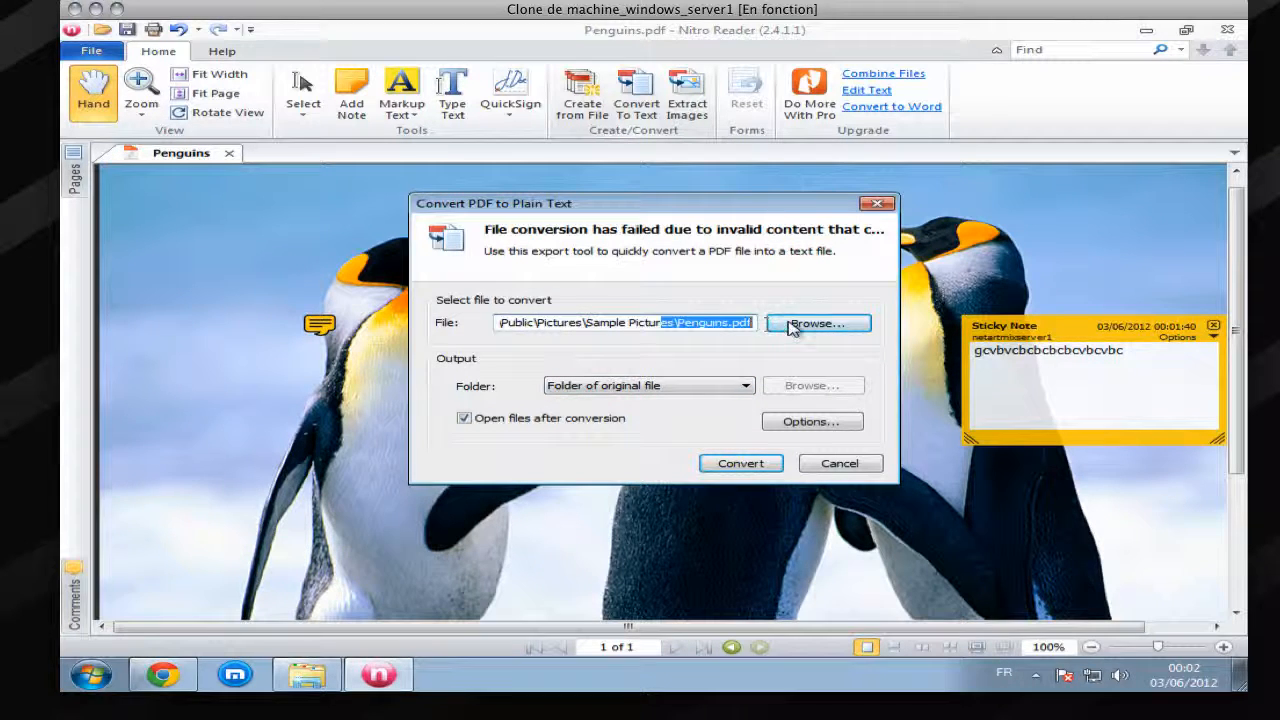
left_click(750, 466)
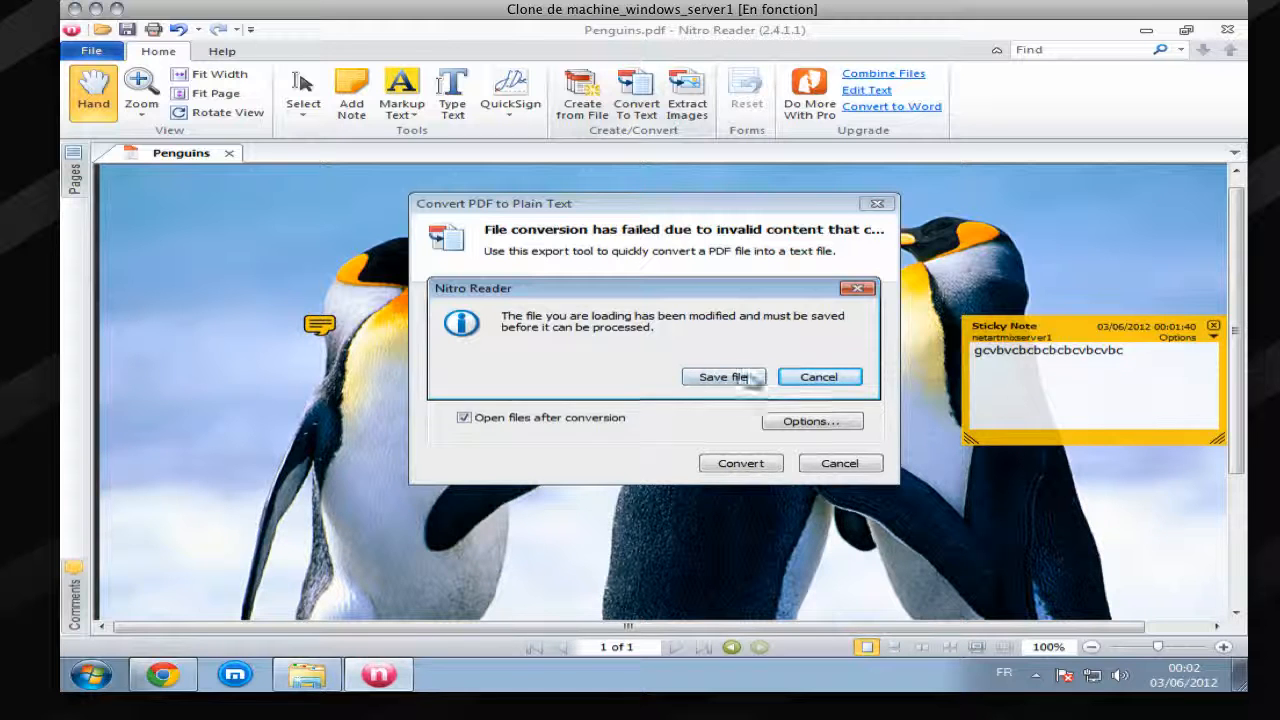
left_click(732, 376)
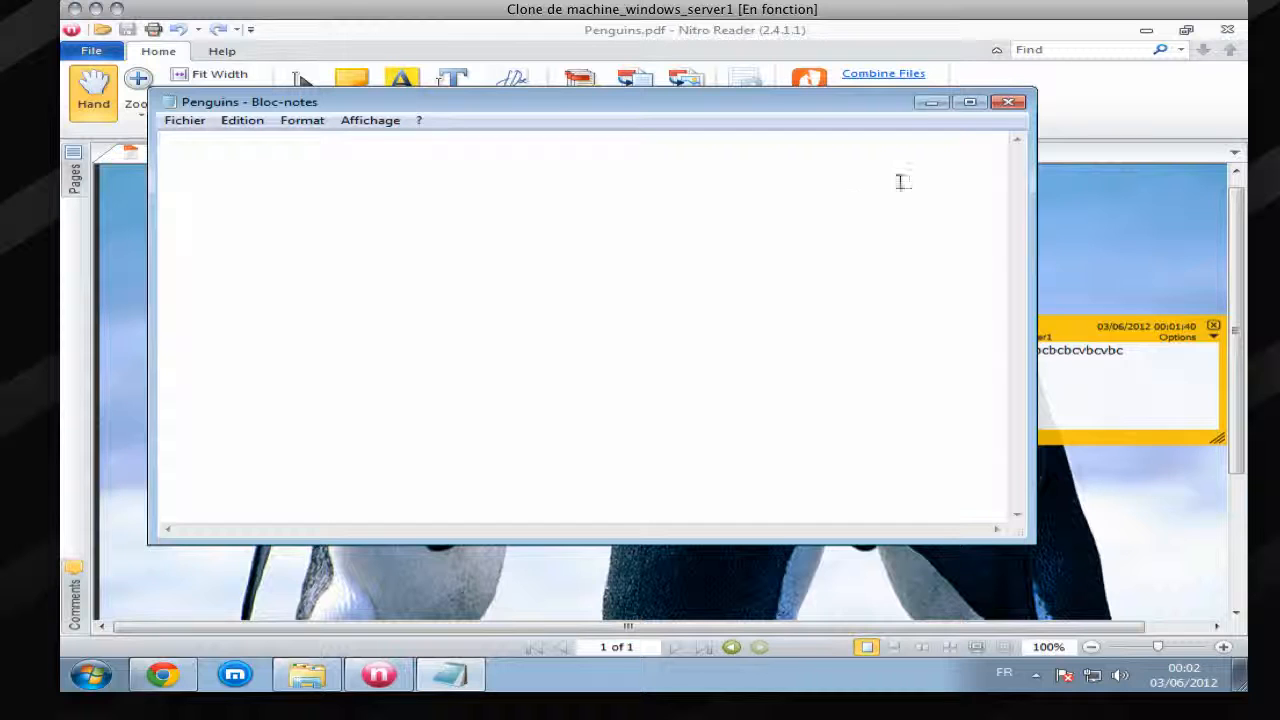
Step: Enter "bvcbcvbcvbcvbcvbcvb" in the converted Penguins text file, save and close it, and minimize Nitro Reader
type("bvcbcvbcvbcvbcvbcvb")
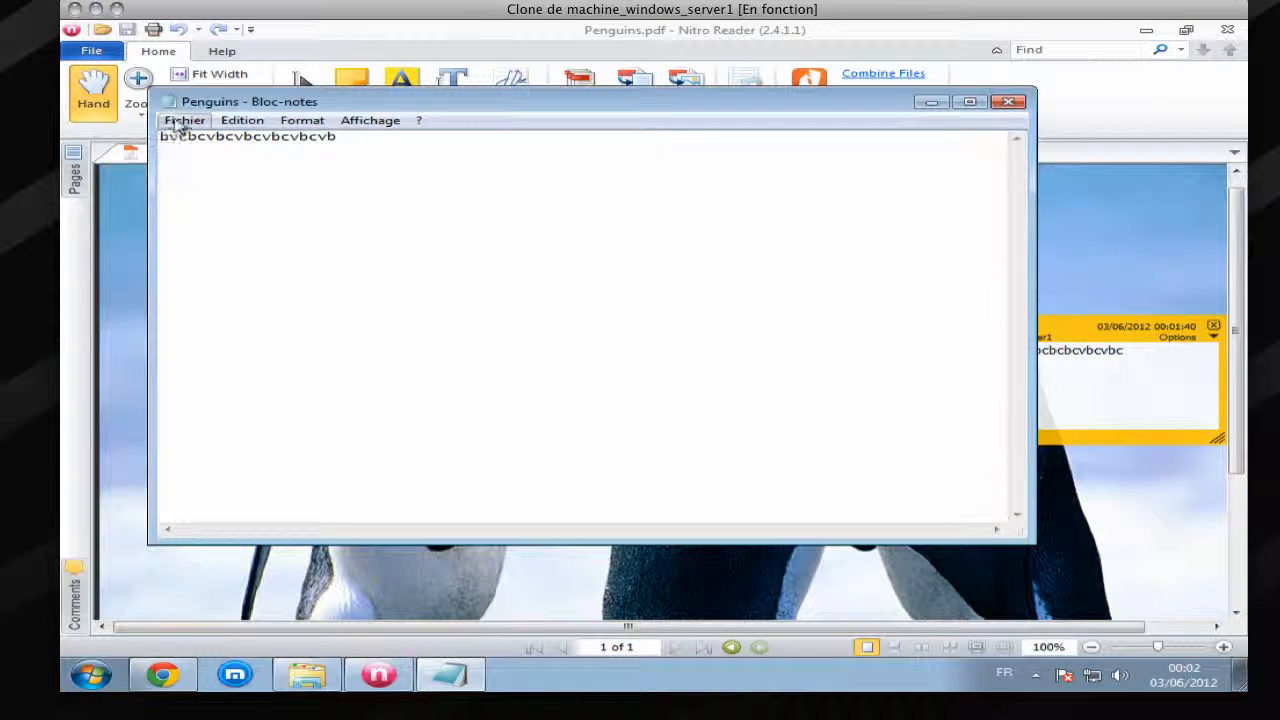
key("alt+f")
left_click(221, 180)
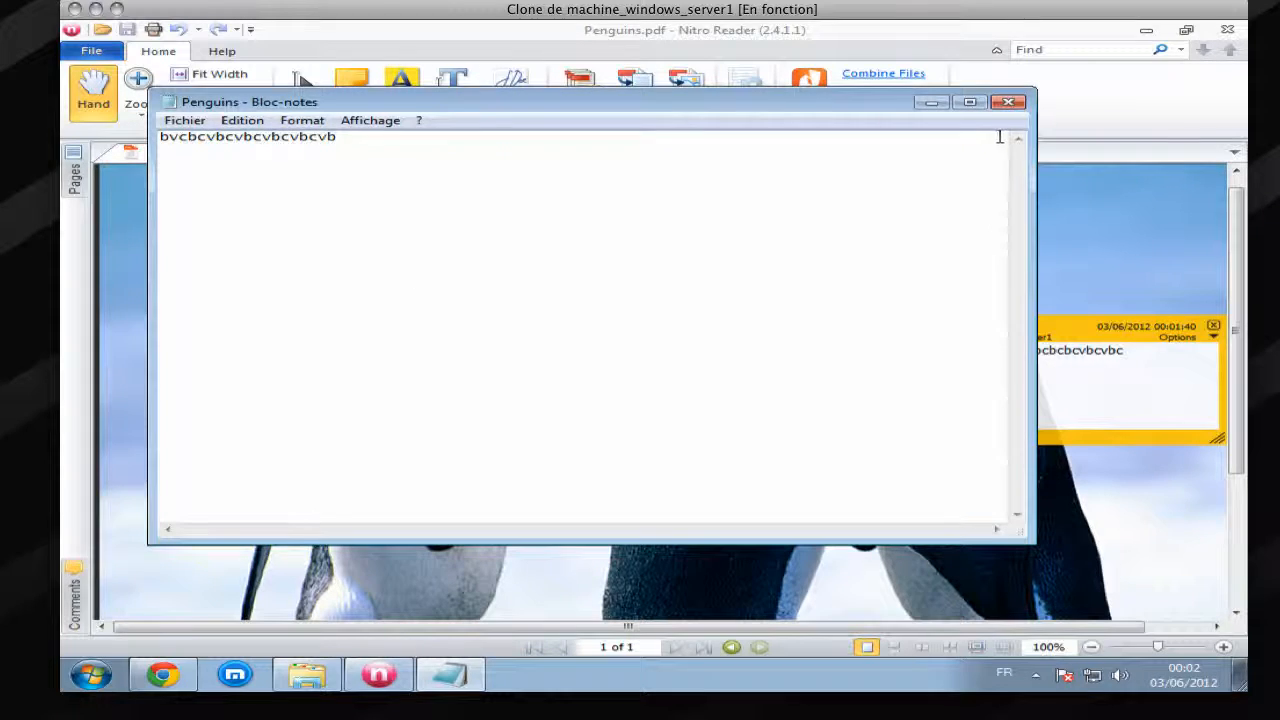
left_click(1008, 101)
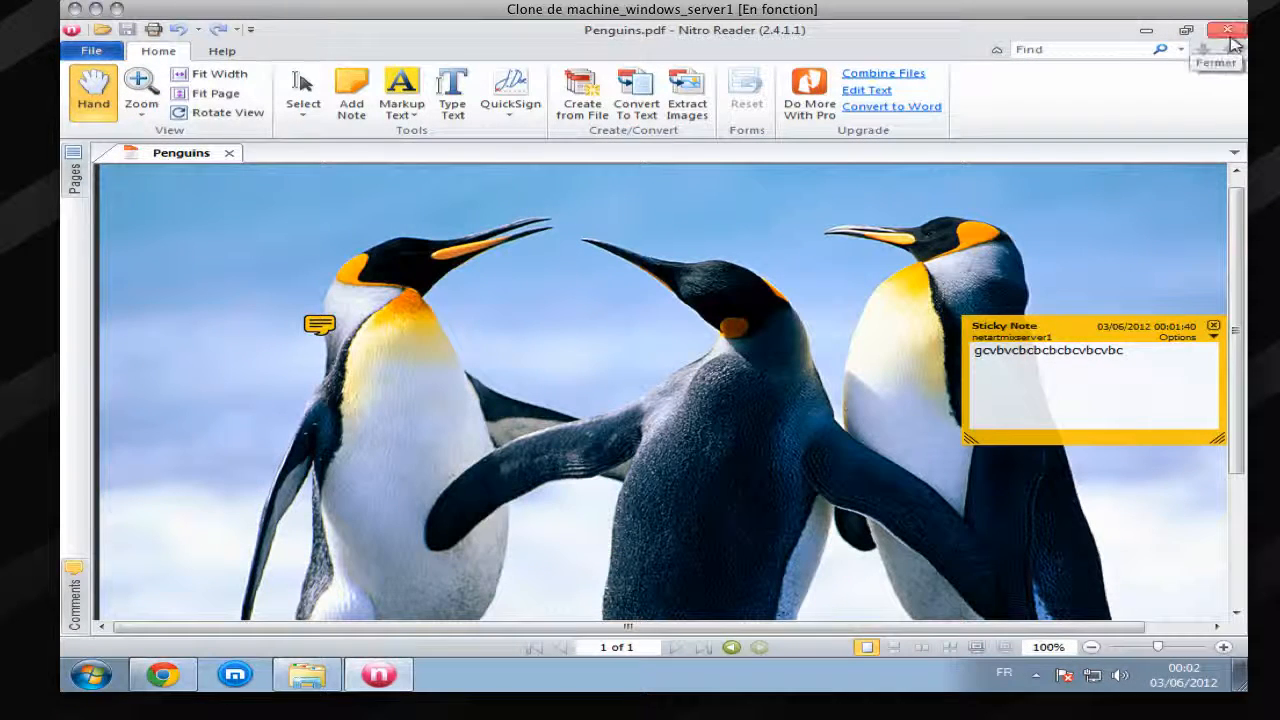
left_click(1148, 32)
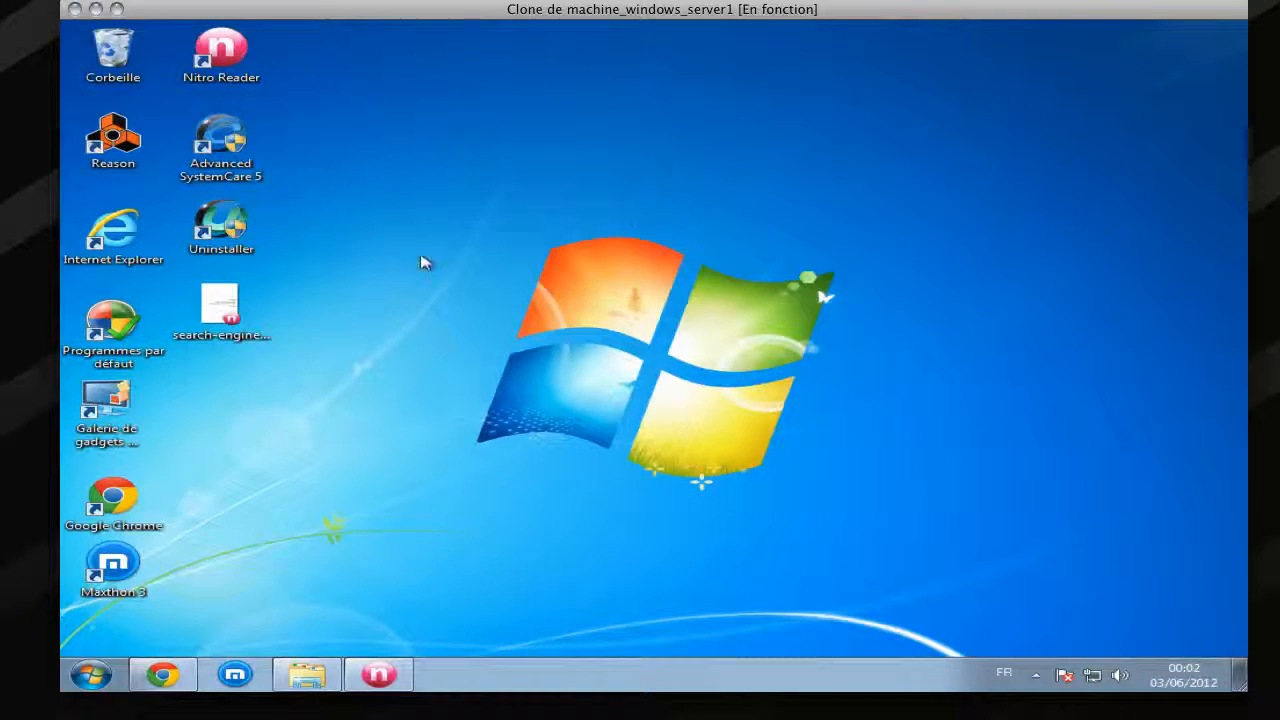
left_click(90, 675)
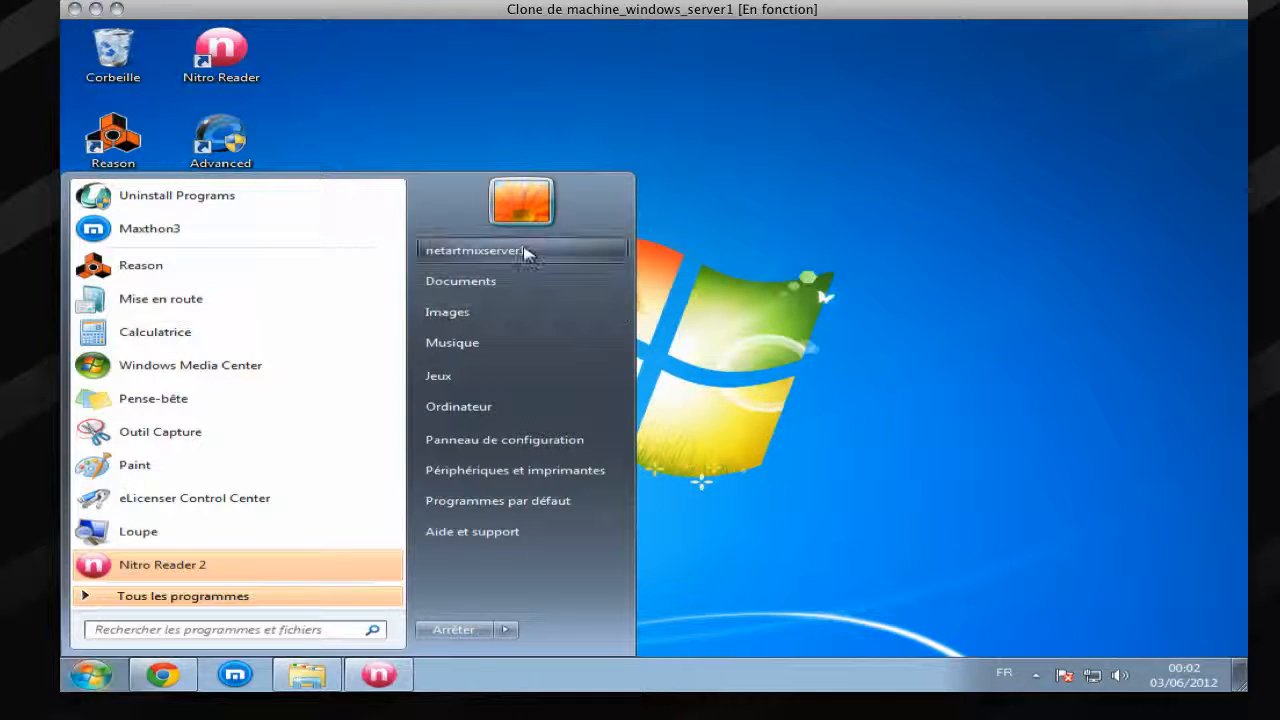
left_click(551, 438)
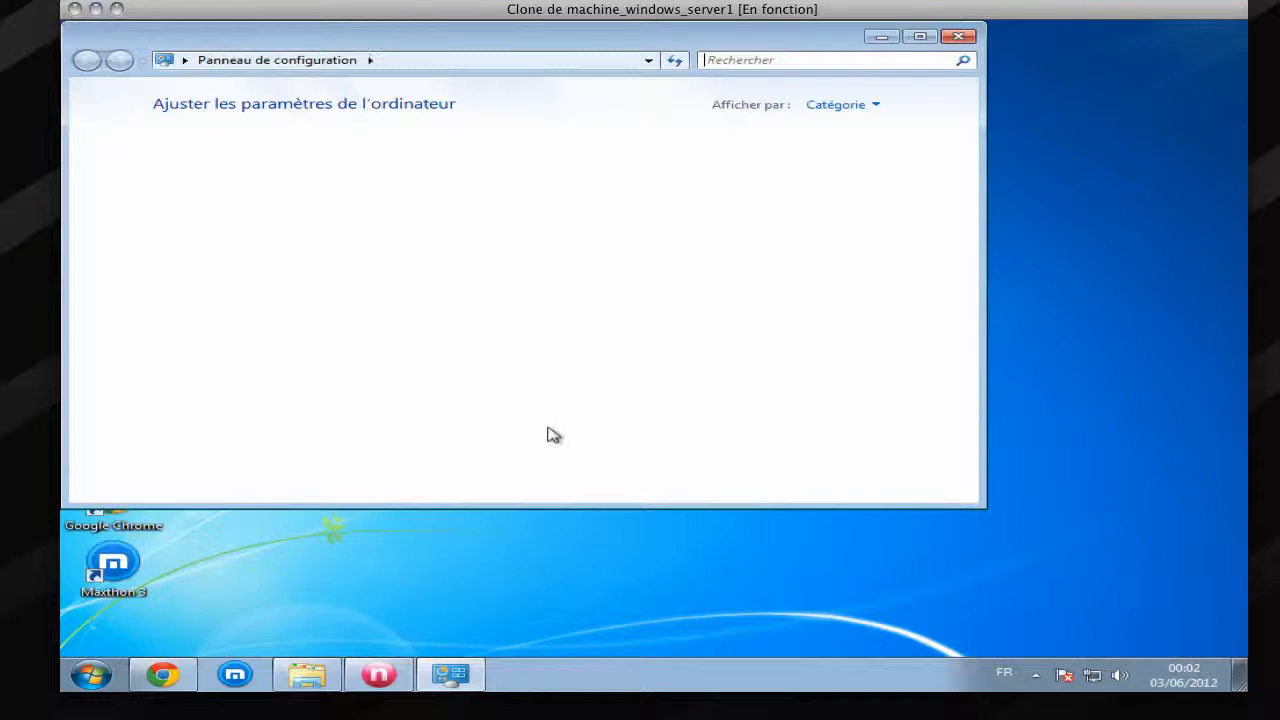
left_click(958, 36)
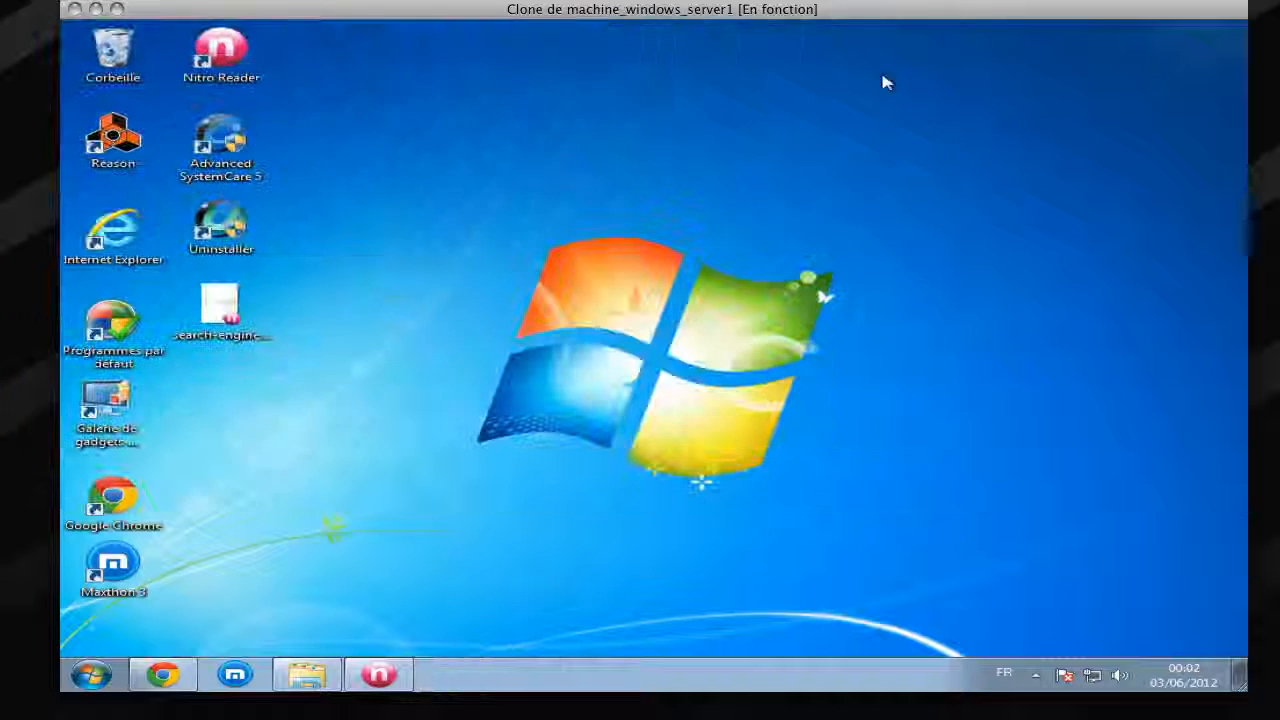
Step: Browse from Ordinateur through Disque local (C:), Utilisateurs and Public to the Échantillons d'images folder inside Images publiques
left_click(88, 683)
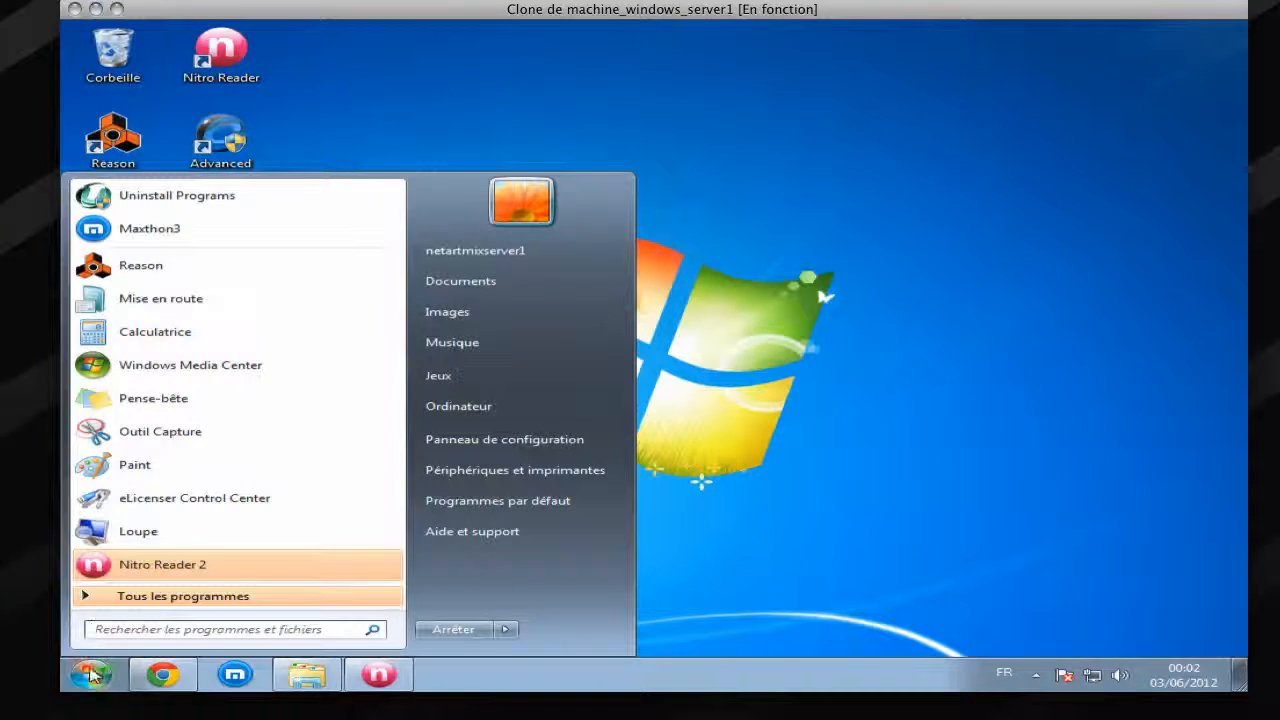
left_click(550, 407)
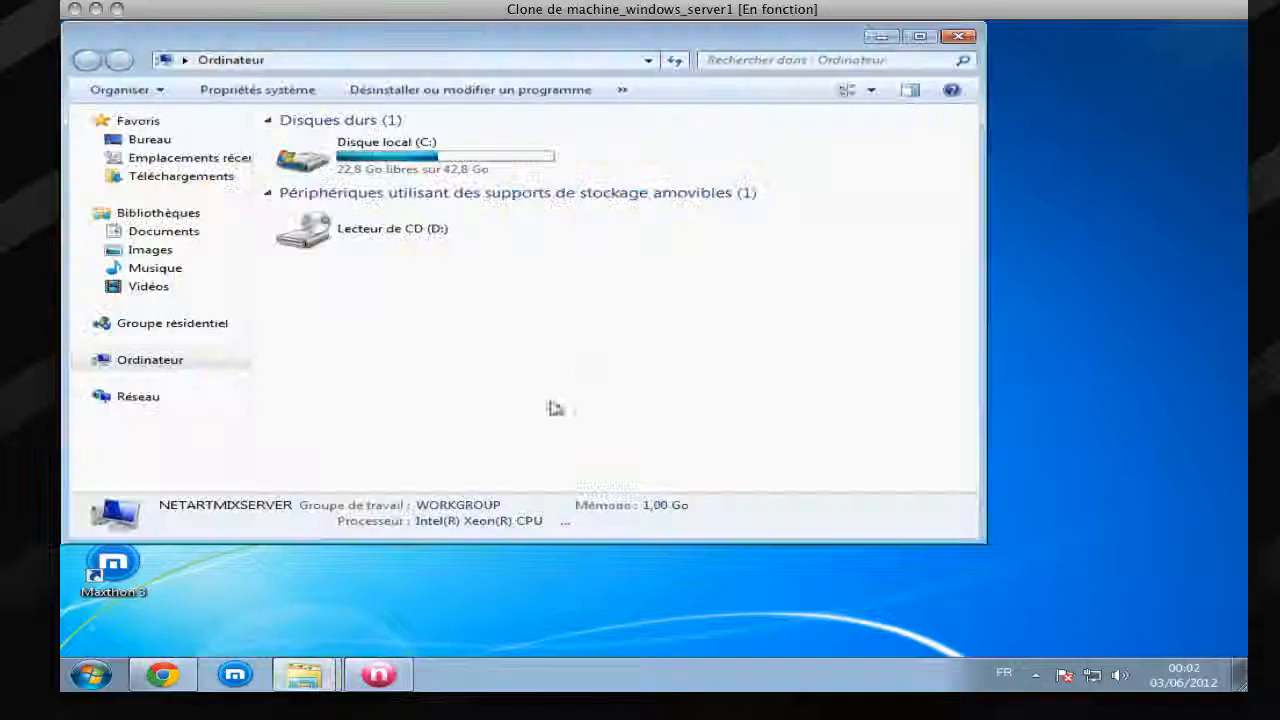
left_click(425, 143)
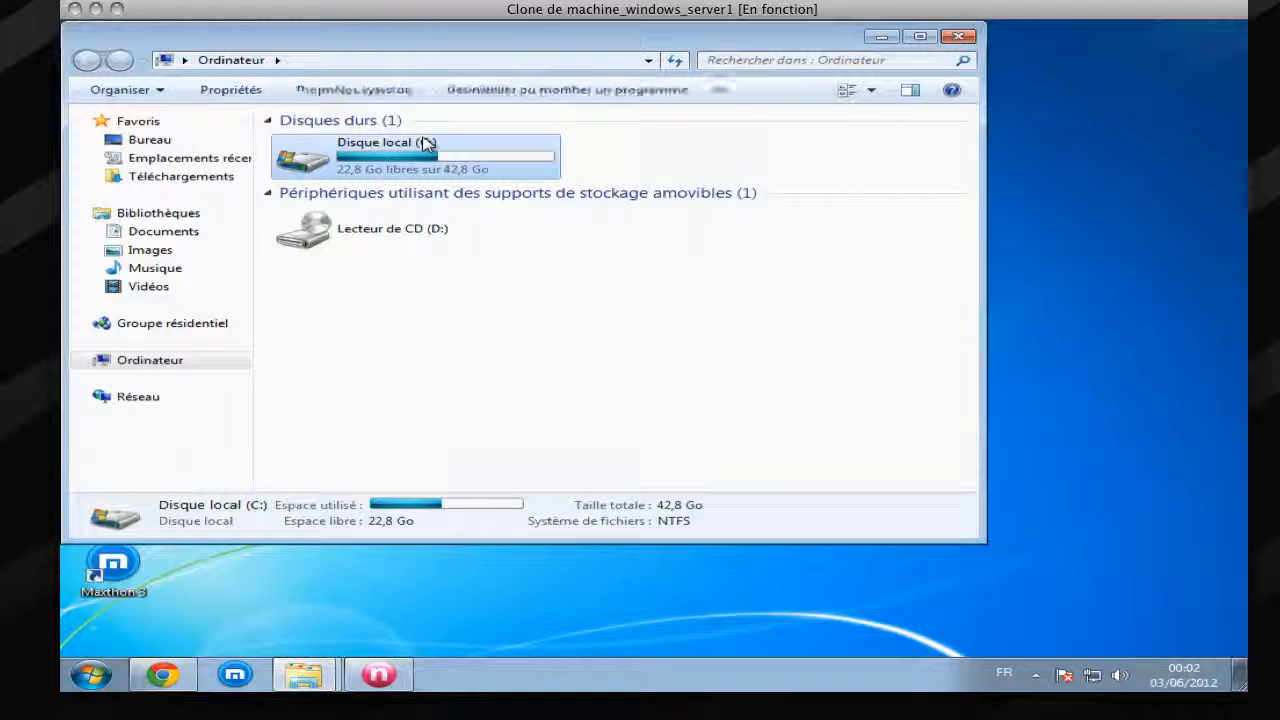
double_click(425, 143)
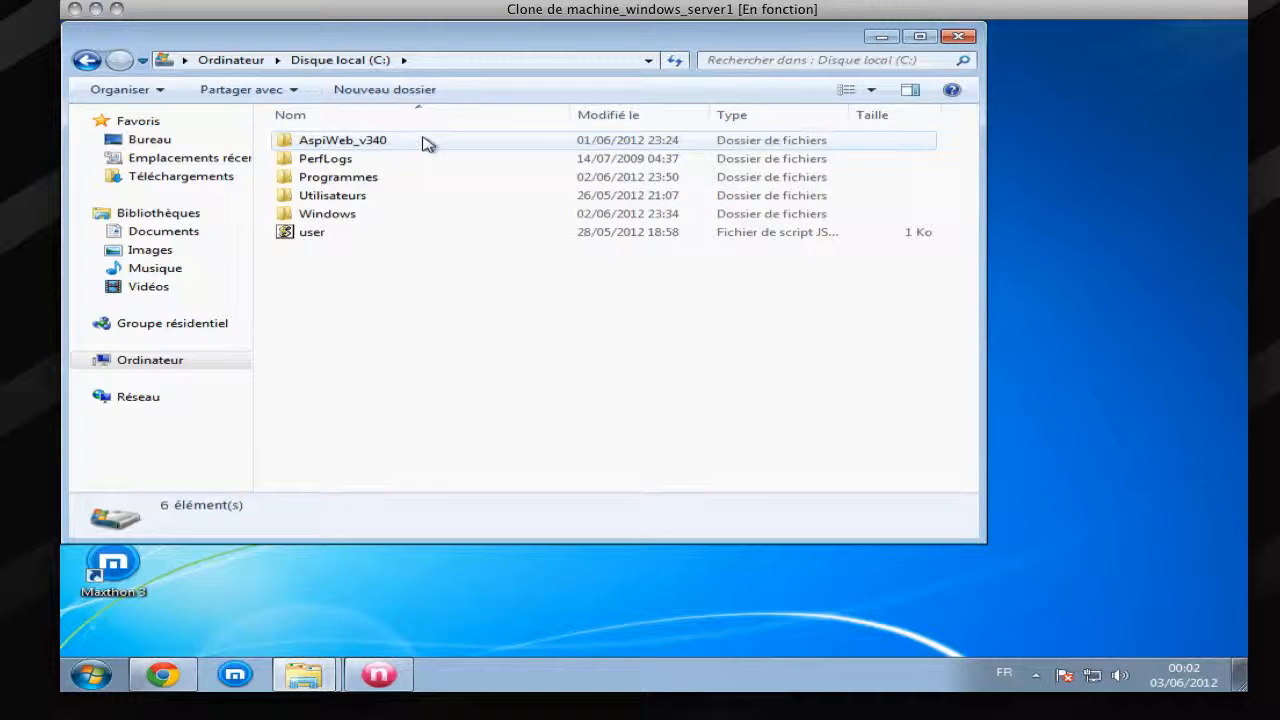
double_click(395, 203)
double_click(352, 162)
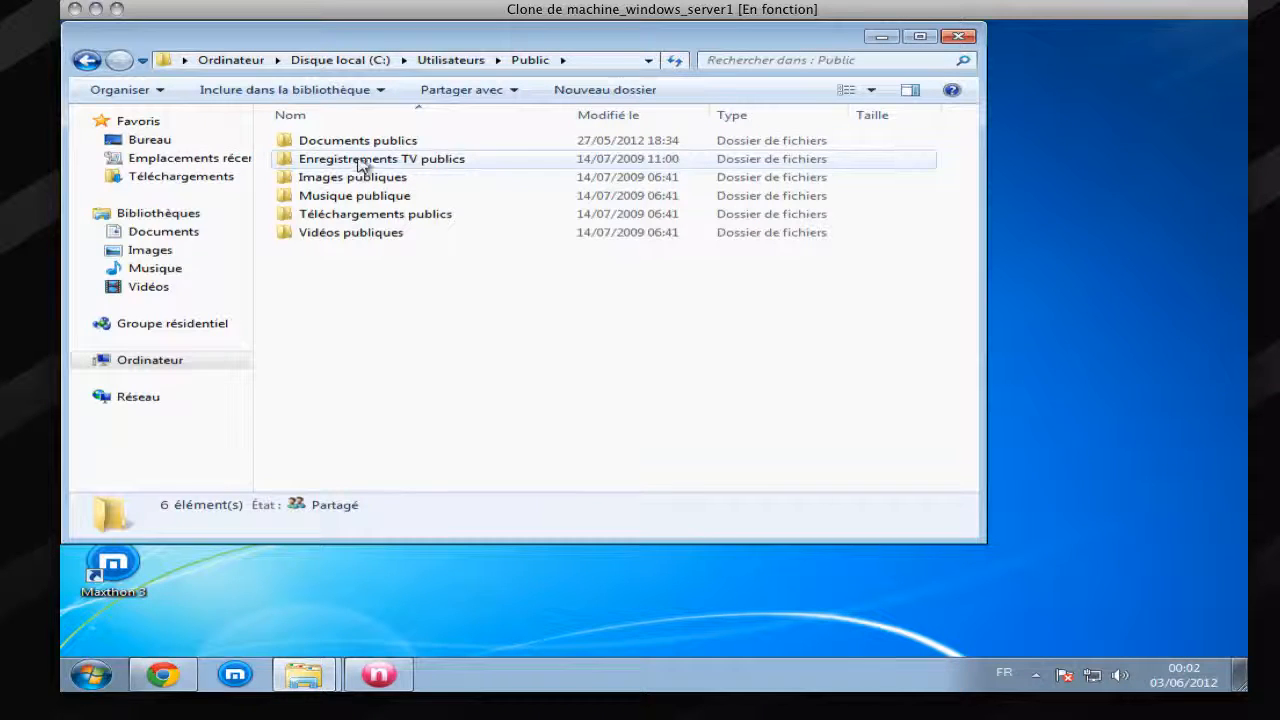
double_click(366, 145)
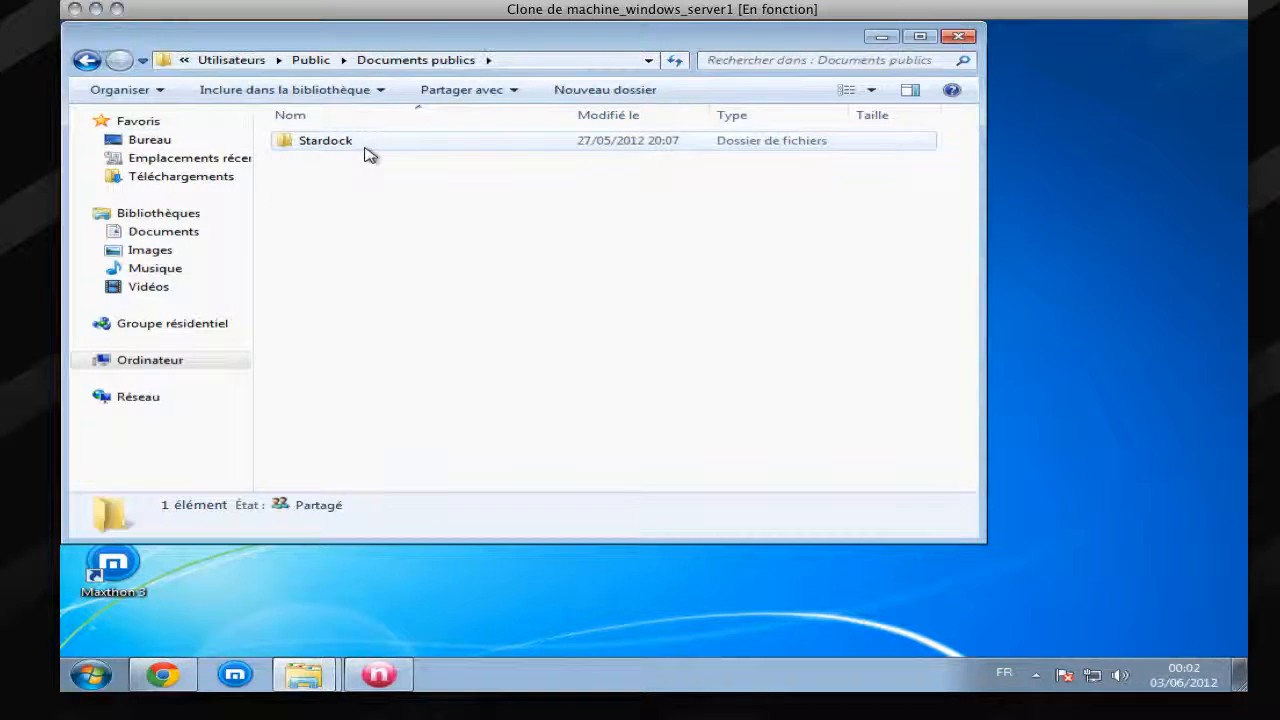
left_click(99, 64)
double_click(444, 213)
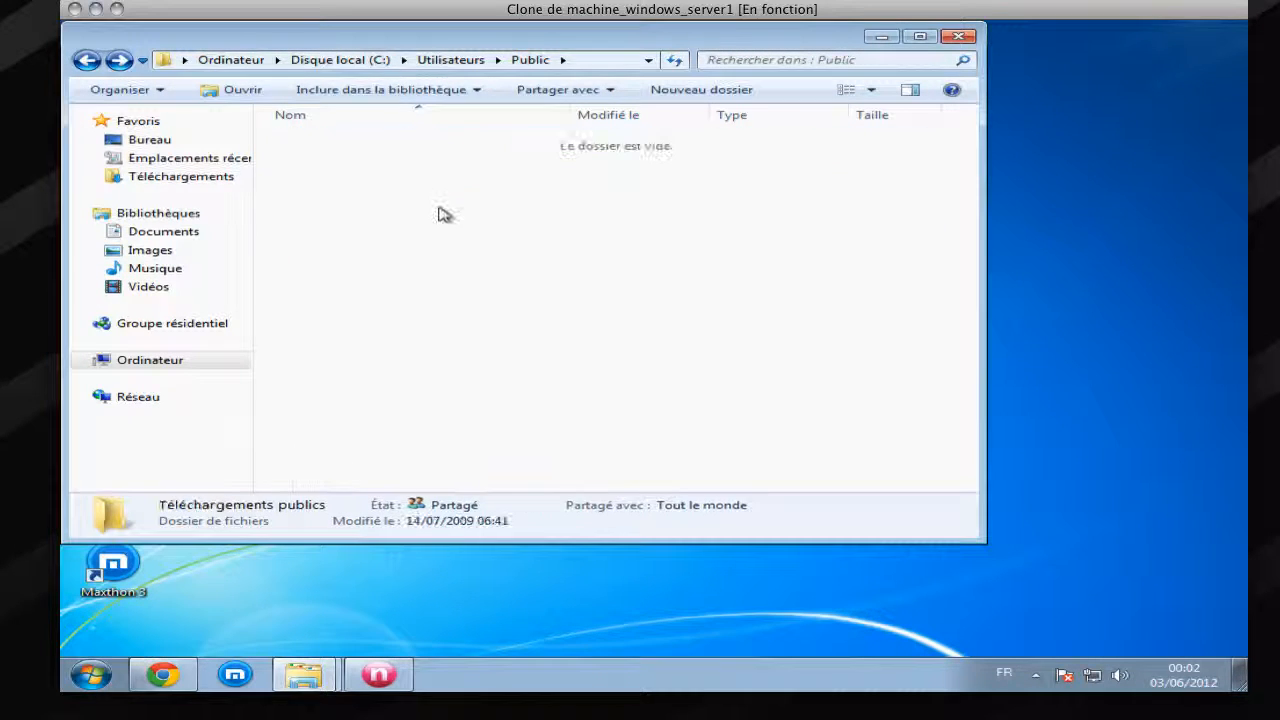
left_click(86, 60)
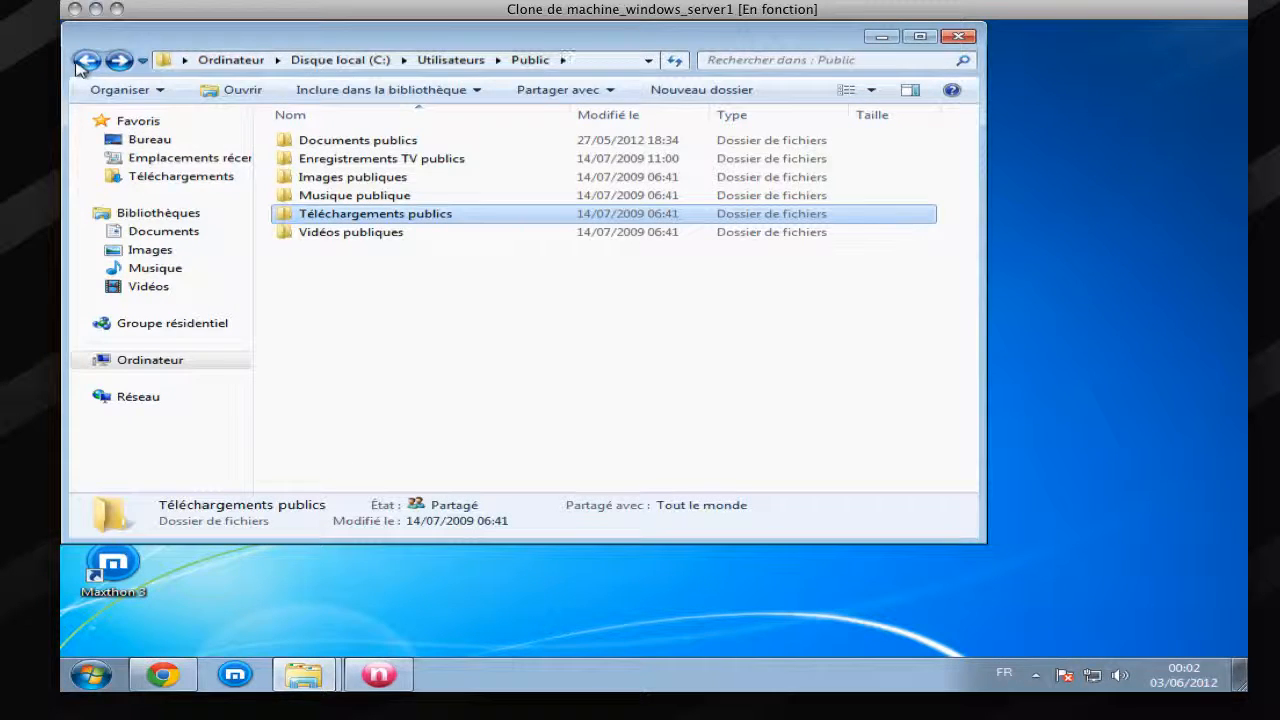
double_click(418, 180)
double_click(371, 206)
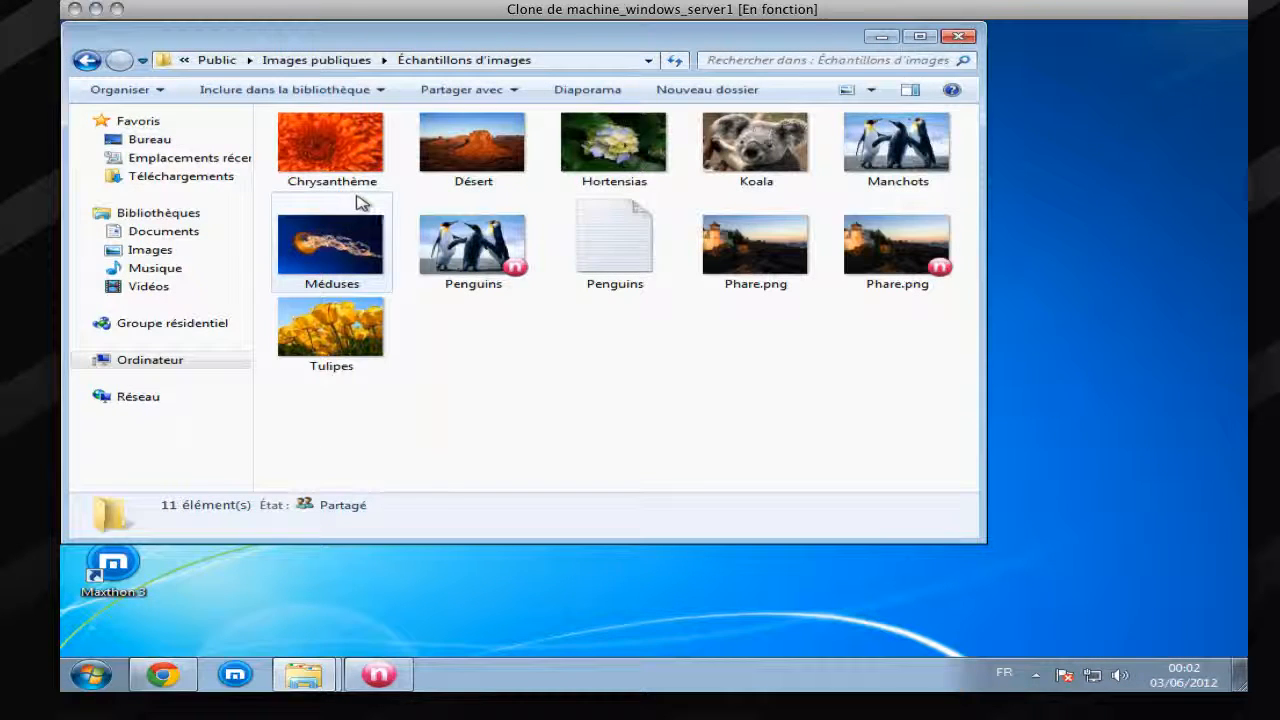
Step: Examine the converted Penguins text file and the Phare.png PDF in the sample pictures folder, and close the folder window
left_click(618, 236)
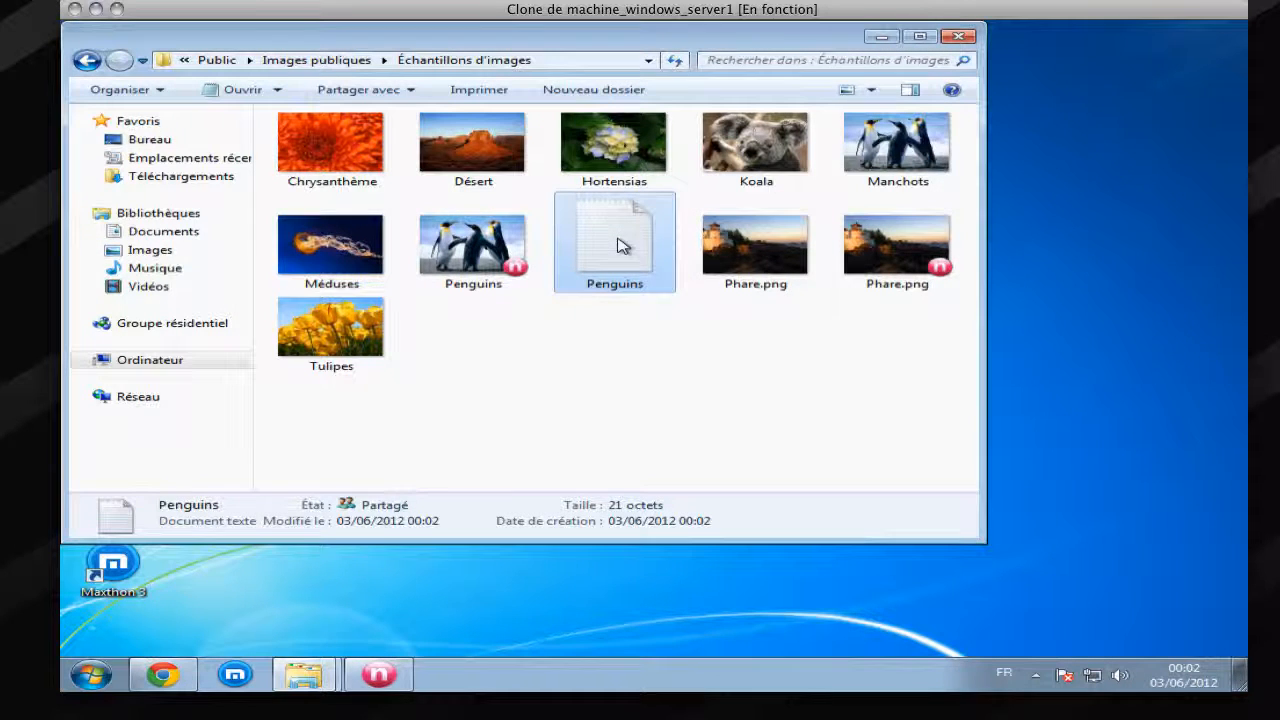
left_click(932, 262)
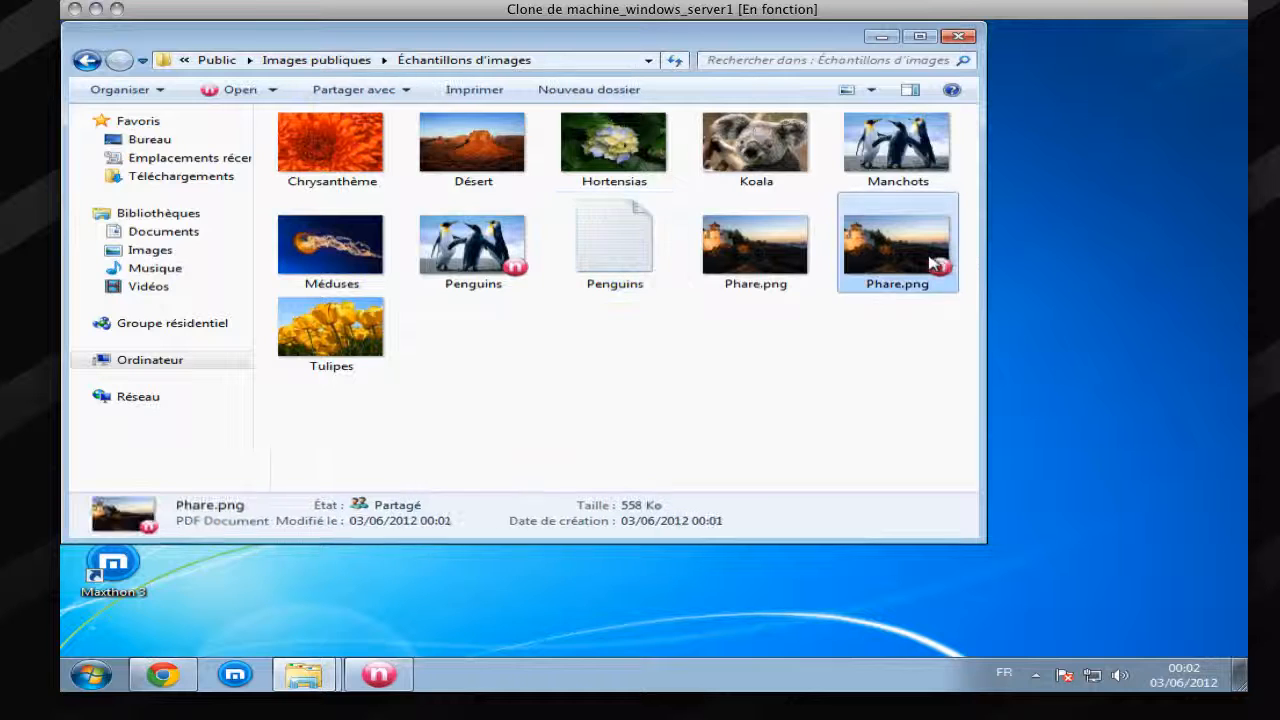
left_click(656, 270)
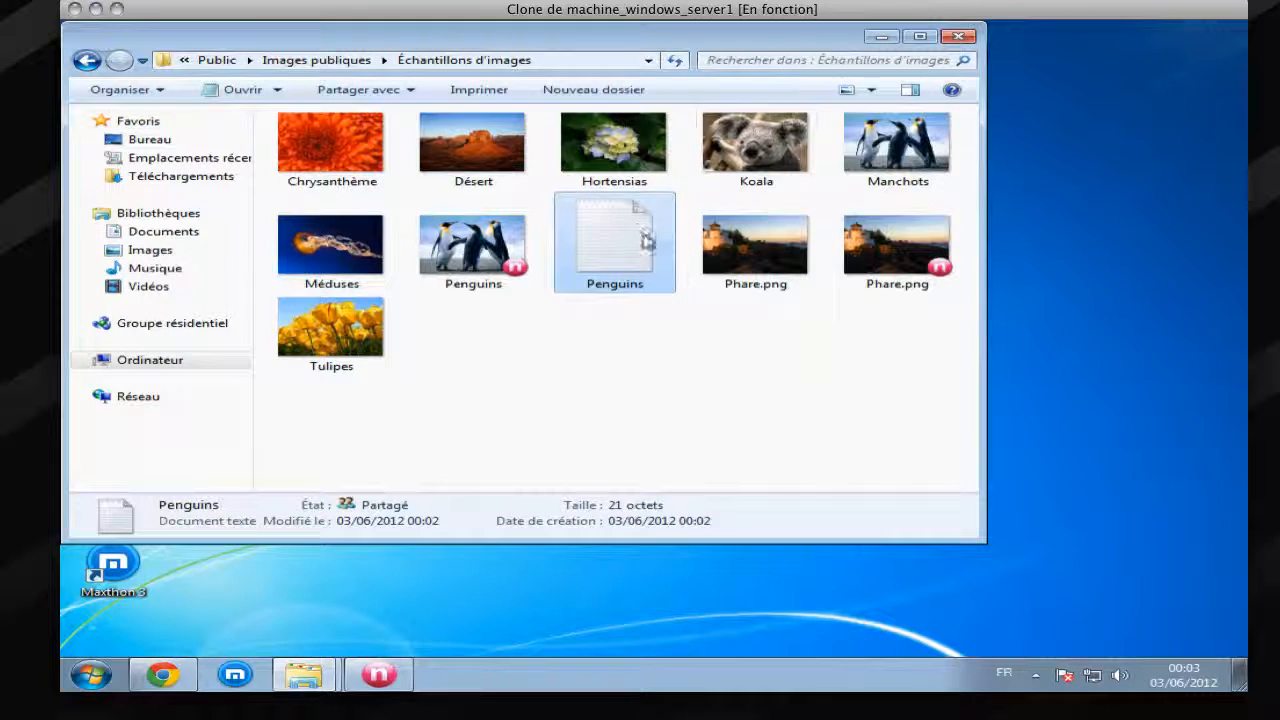
left_click(956, 38)
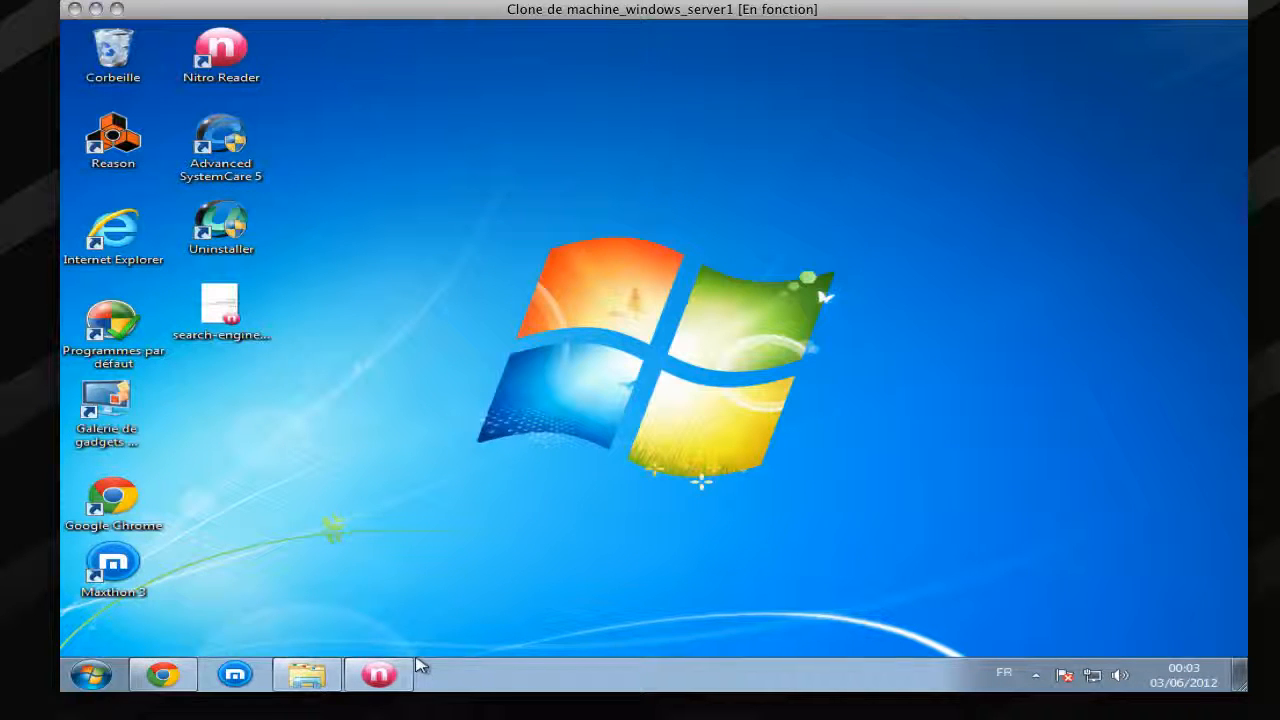
Step: Restore Nitro Reader and add typed text starting with "dsdfsdfsdfsdfsdfsdfsdf", plus short lines beneath, between the first two penguins
left_click(386, 675)
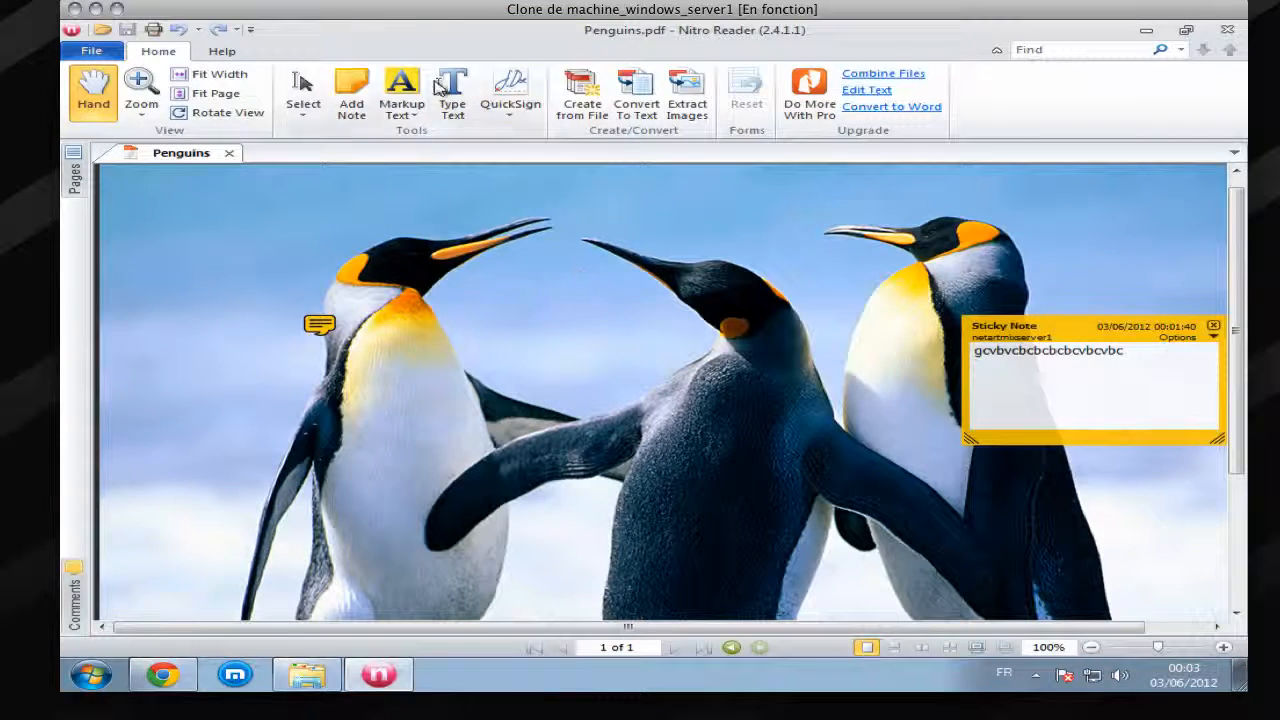
left_click(452, 95)
left_click(457, 287)
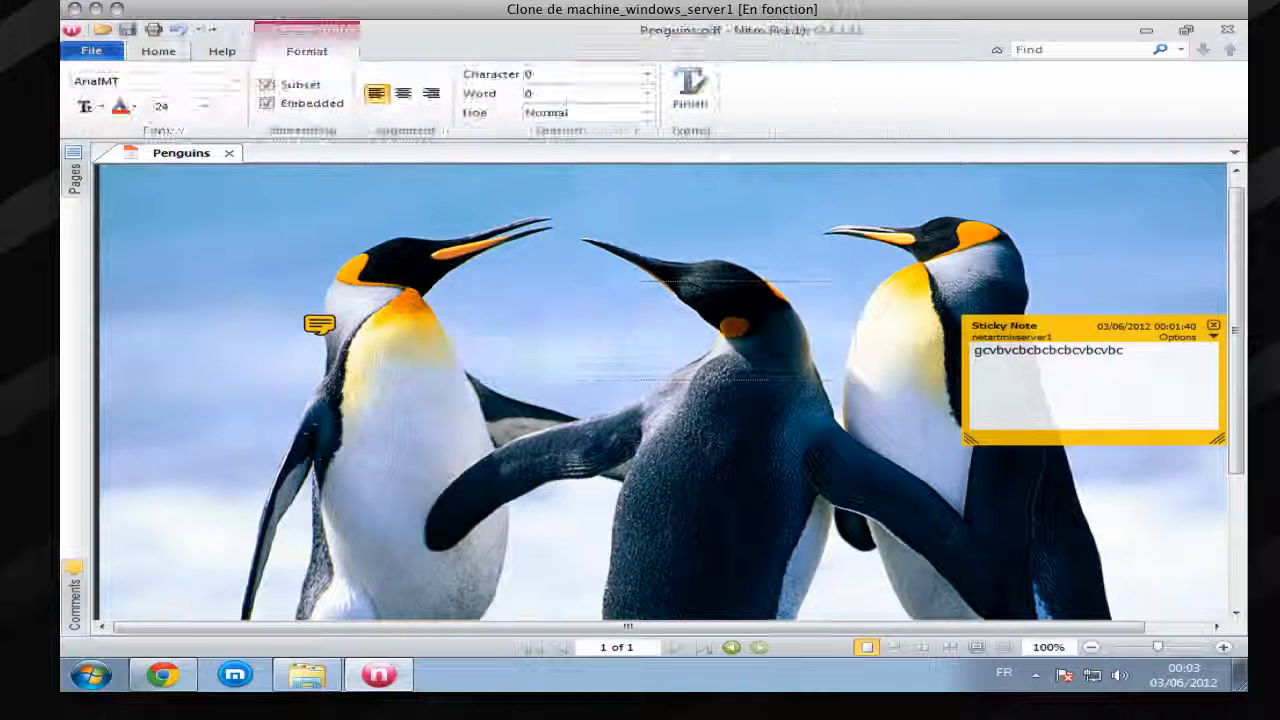
type("dsdfsdfsdfsdfsdfsdfsdf")
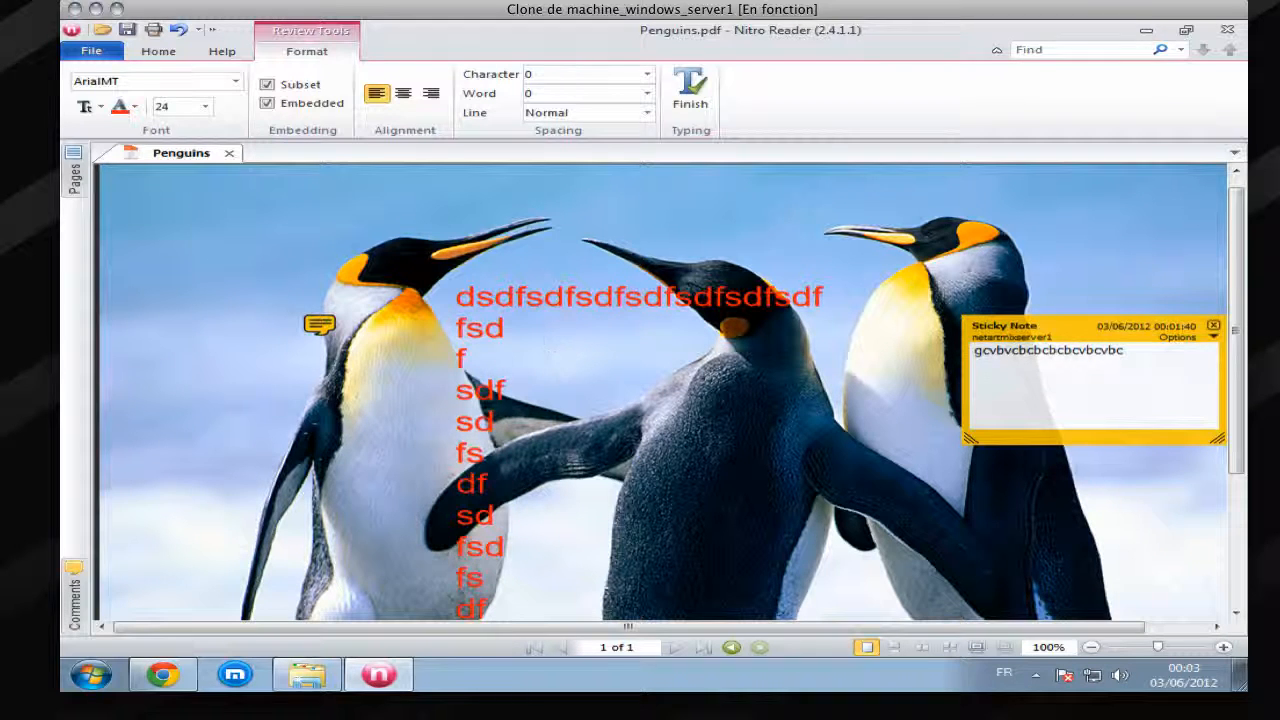
Step: Convert Penguins.pdf to plain text in the folder of the original file, saving the newly annotated PDF first
left_click(163, 51)
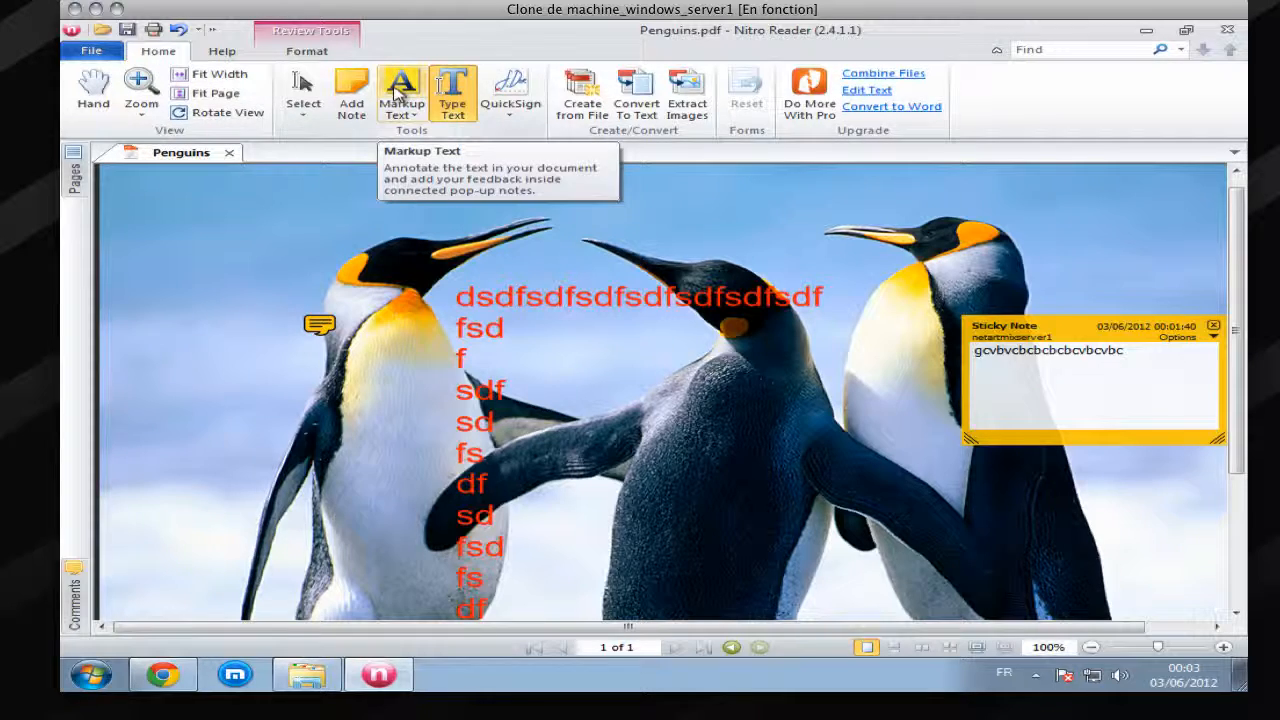
left_click(656, 108)
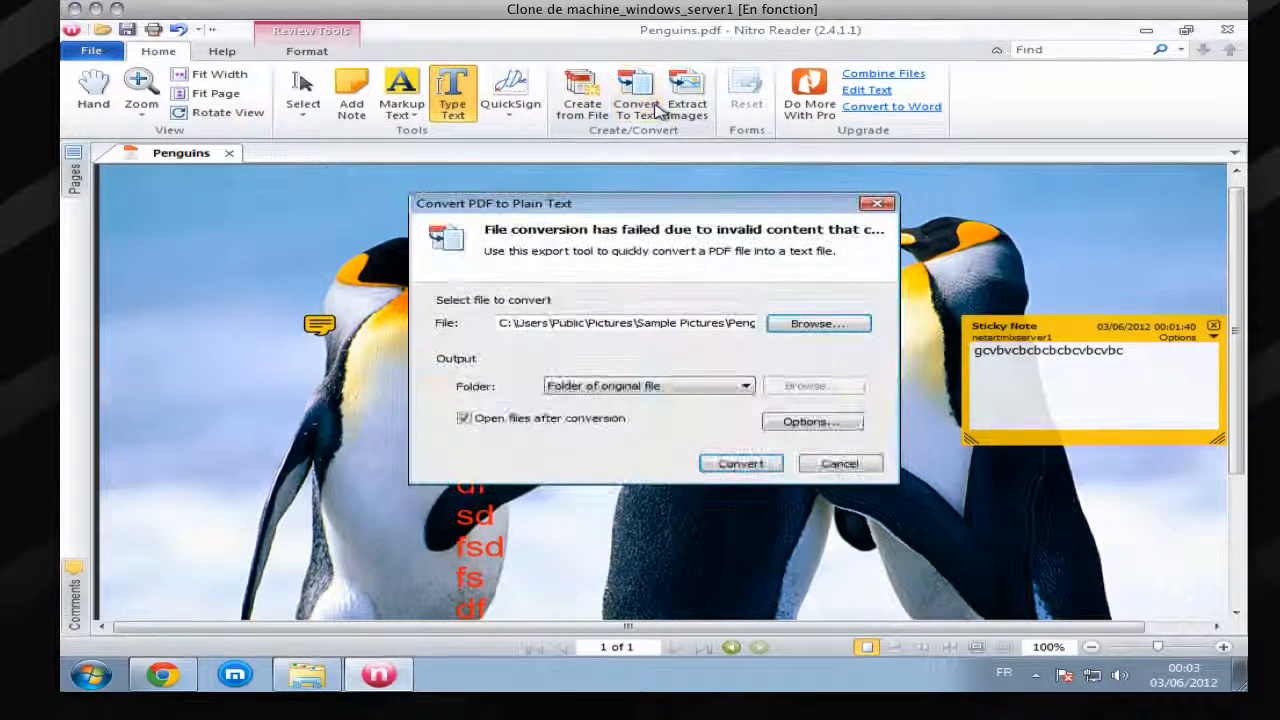
left_click(752, 465)
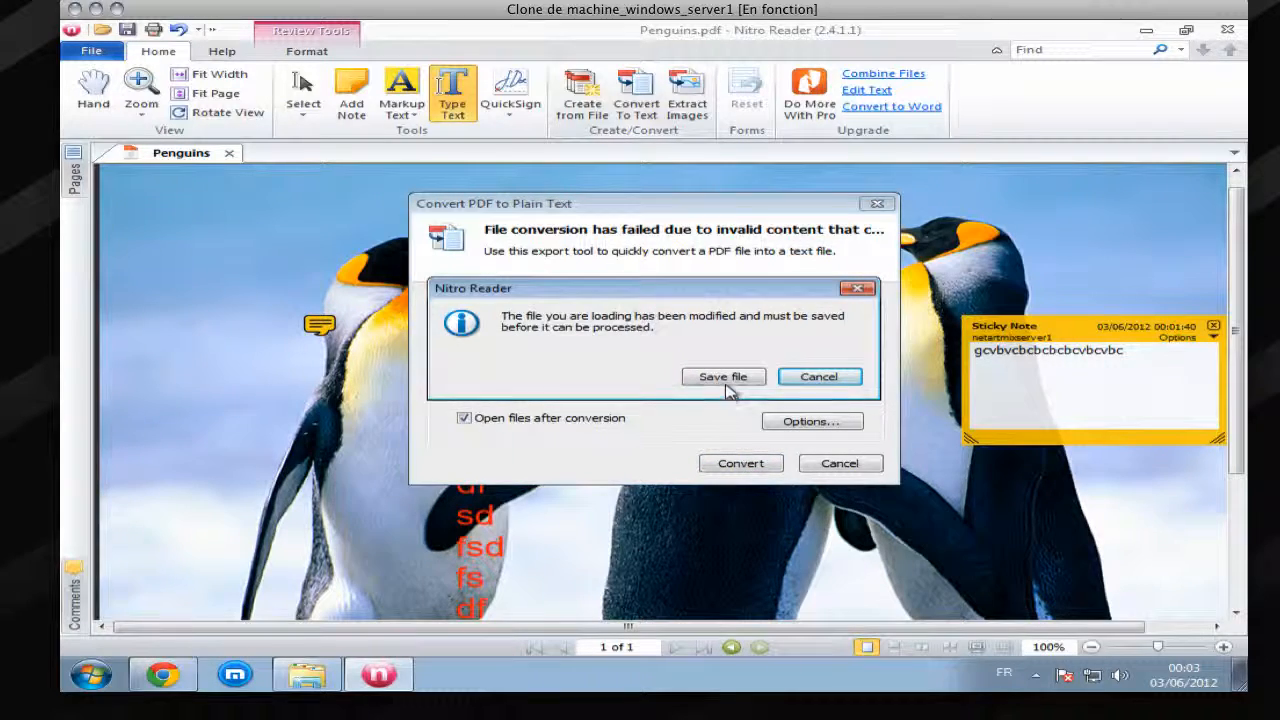
left_click(724, 380)
left_click(729, 382)
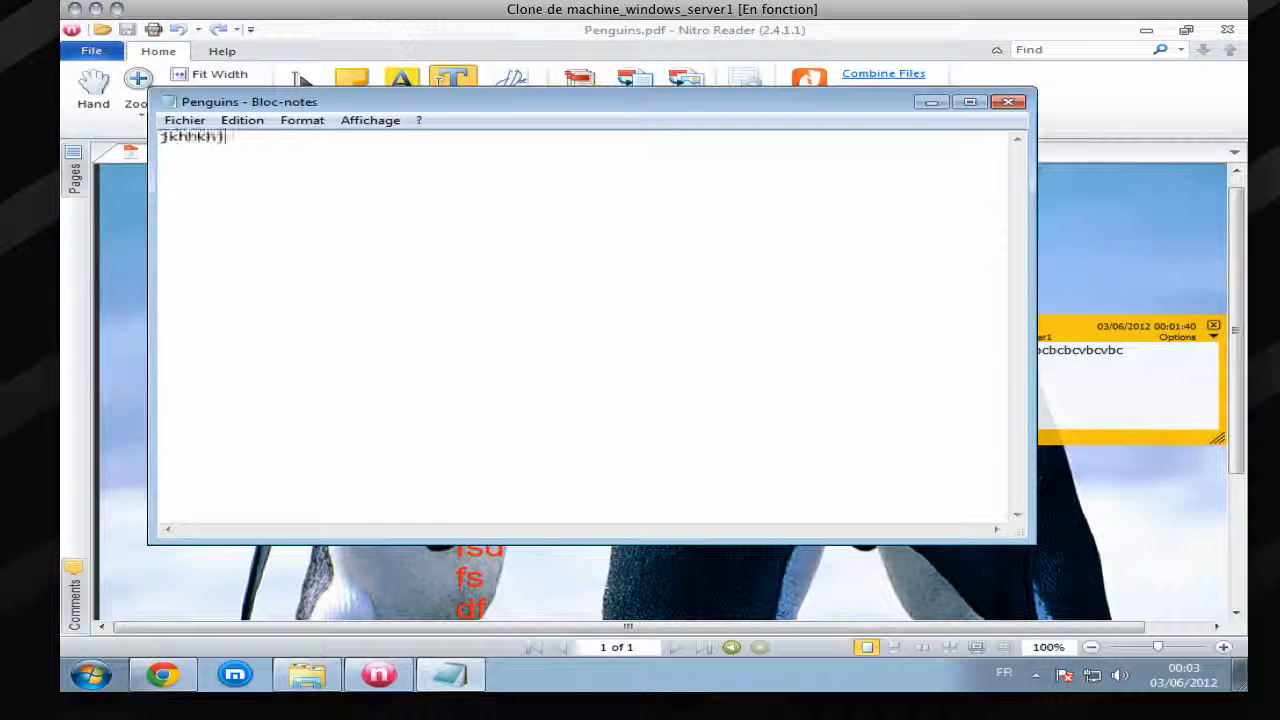
Step: Enter "jkhhkhjkhjkhjkhjkhj" in the converted Penguins text file, save it and close it
type("khjkhjkhjkhj")
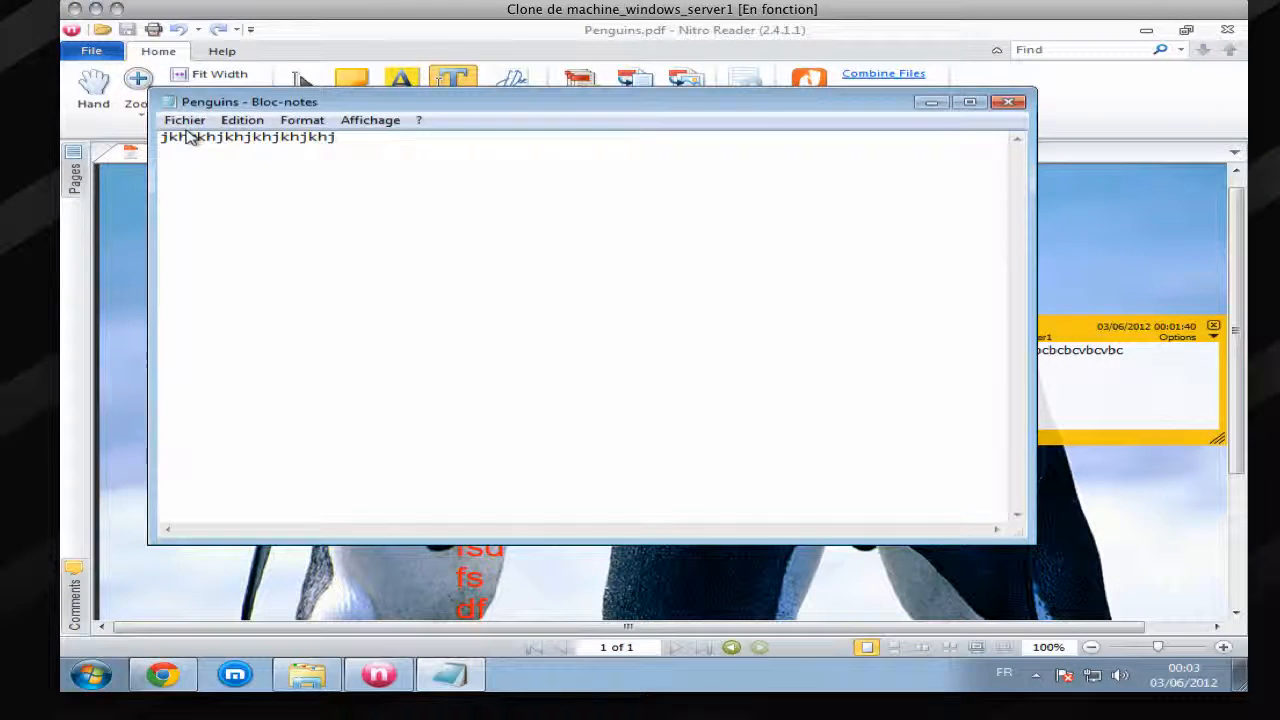
left_click(182, 121)
left_click(279, 180)
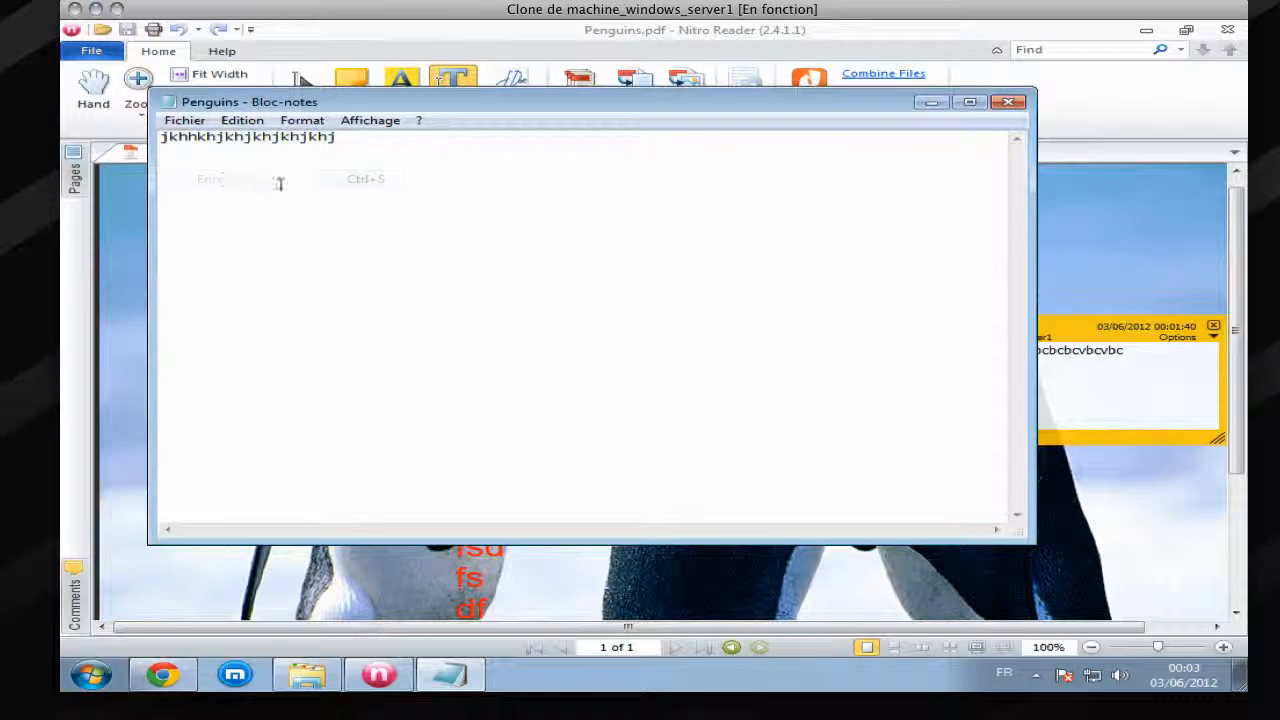
left_click(1008, 102)
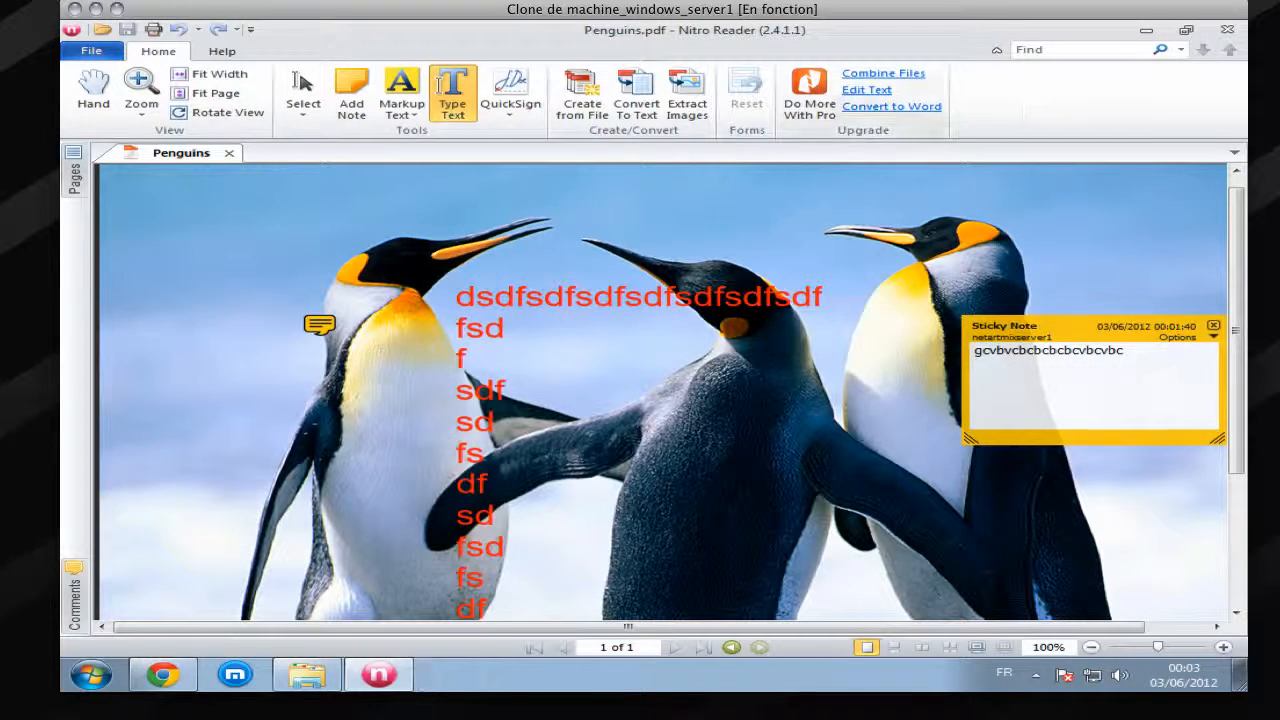
Step: Check the Penguins text file in the Images library's Échantillons d'images folder, and return to the open PDF
left_click(90, 674)
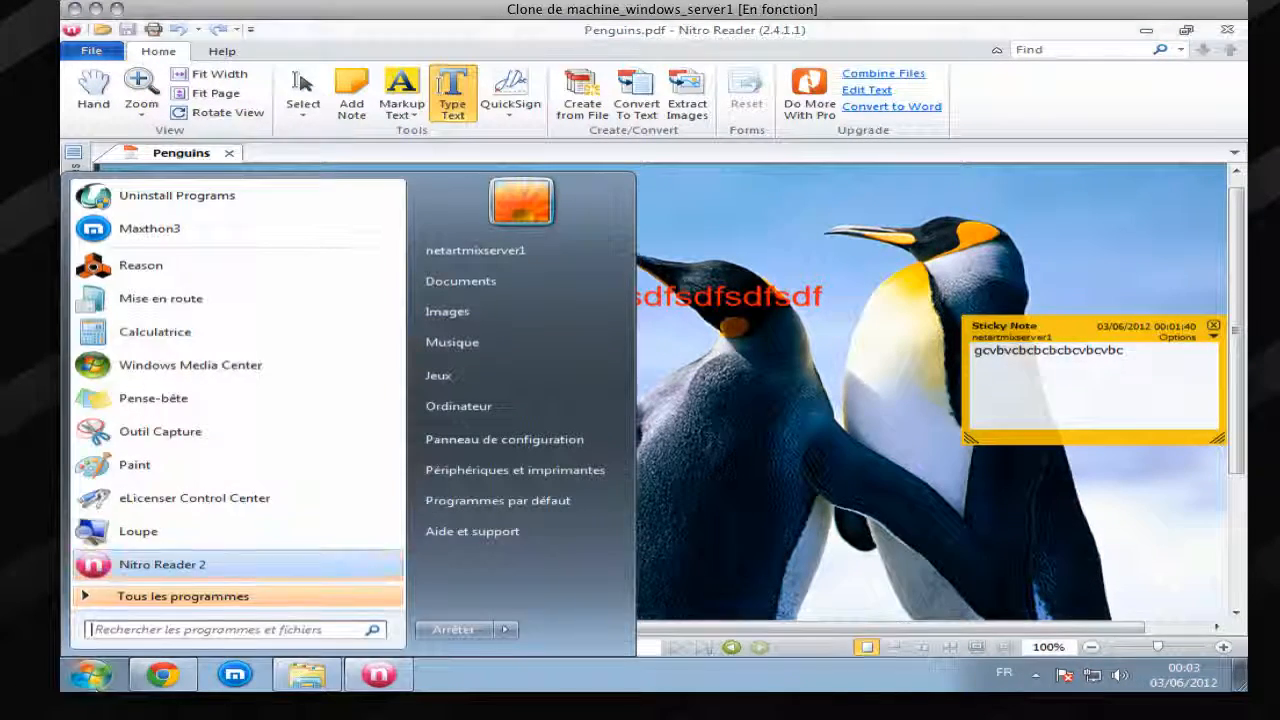
left_click(540, 314)
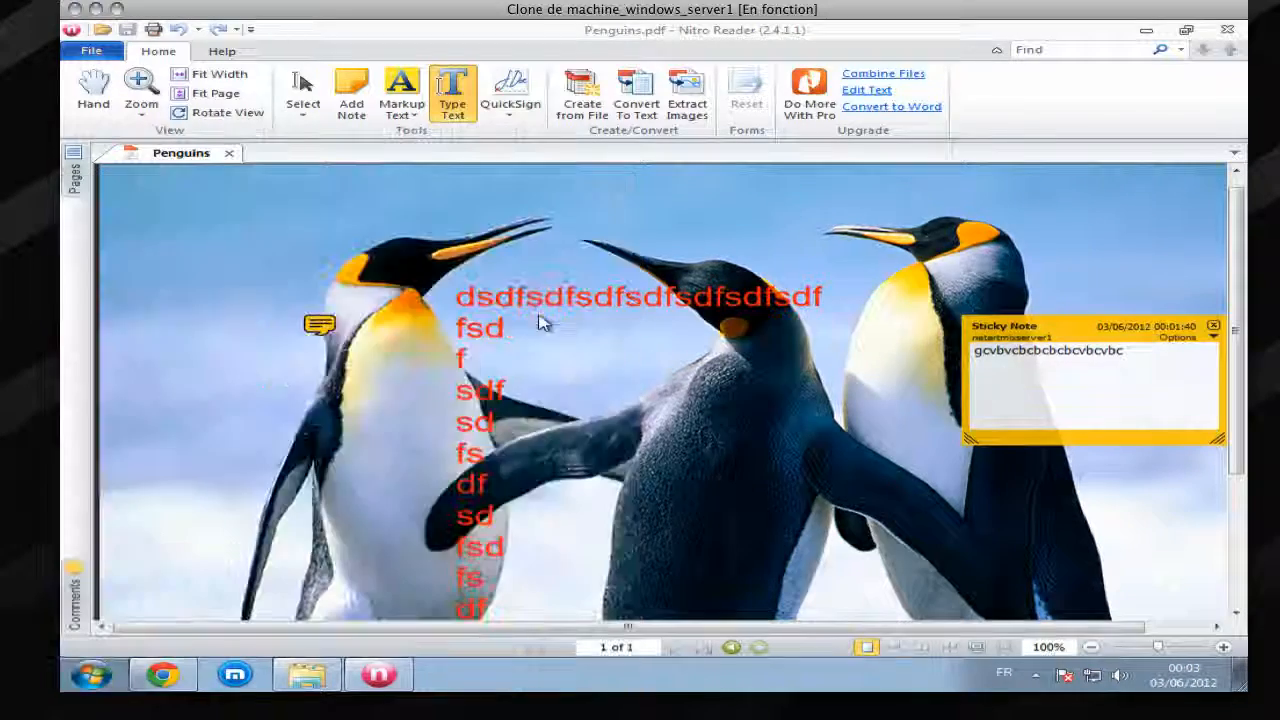
double_click(362, 345)
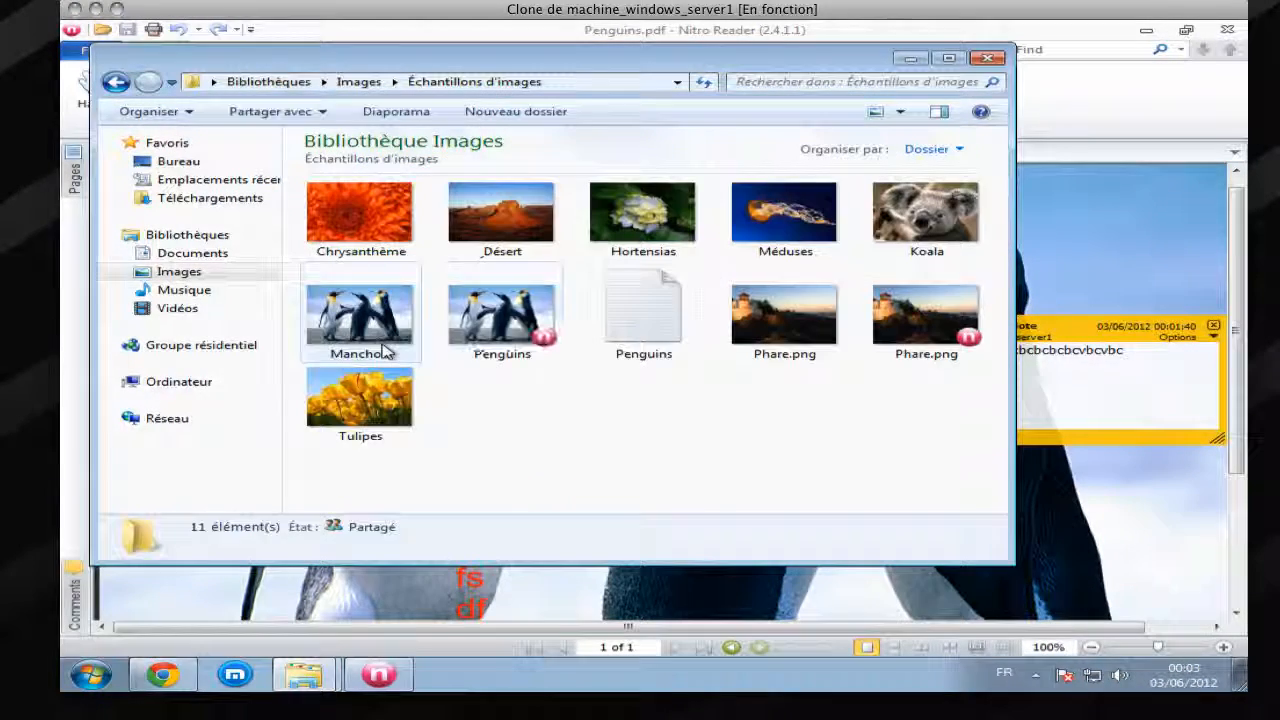
left_click(613, 344)
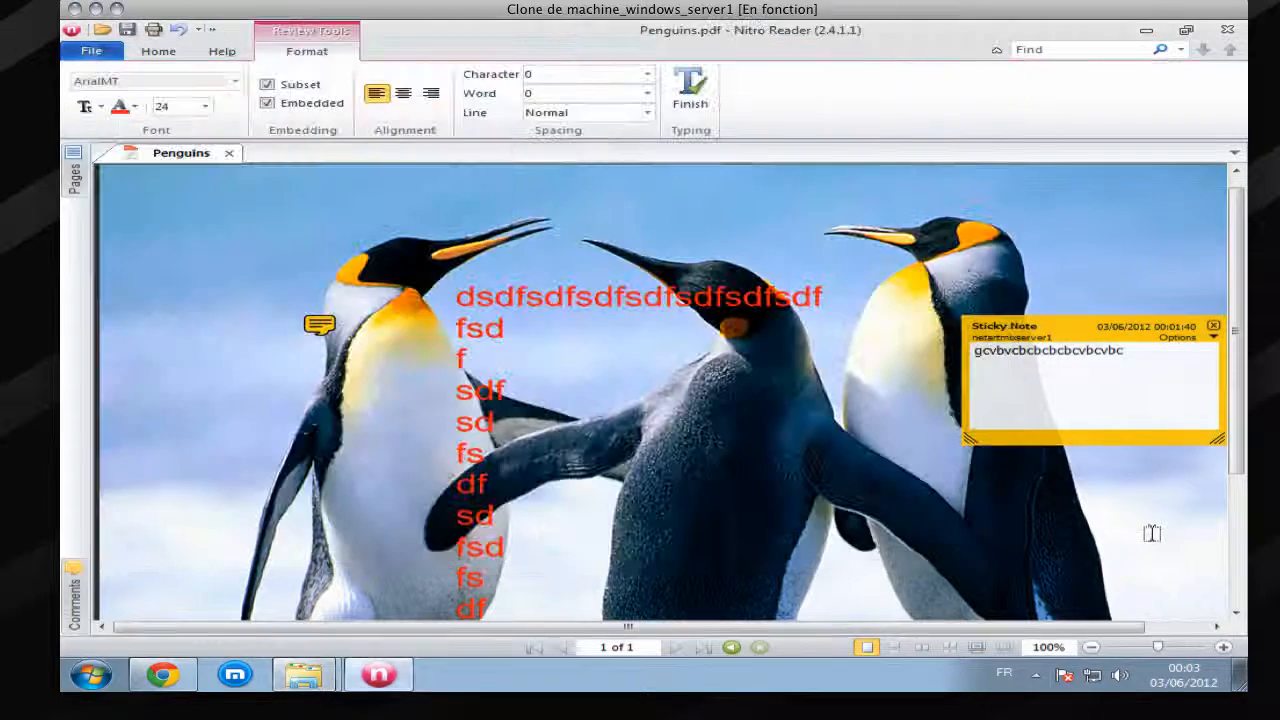
left_click(1150, 530)
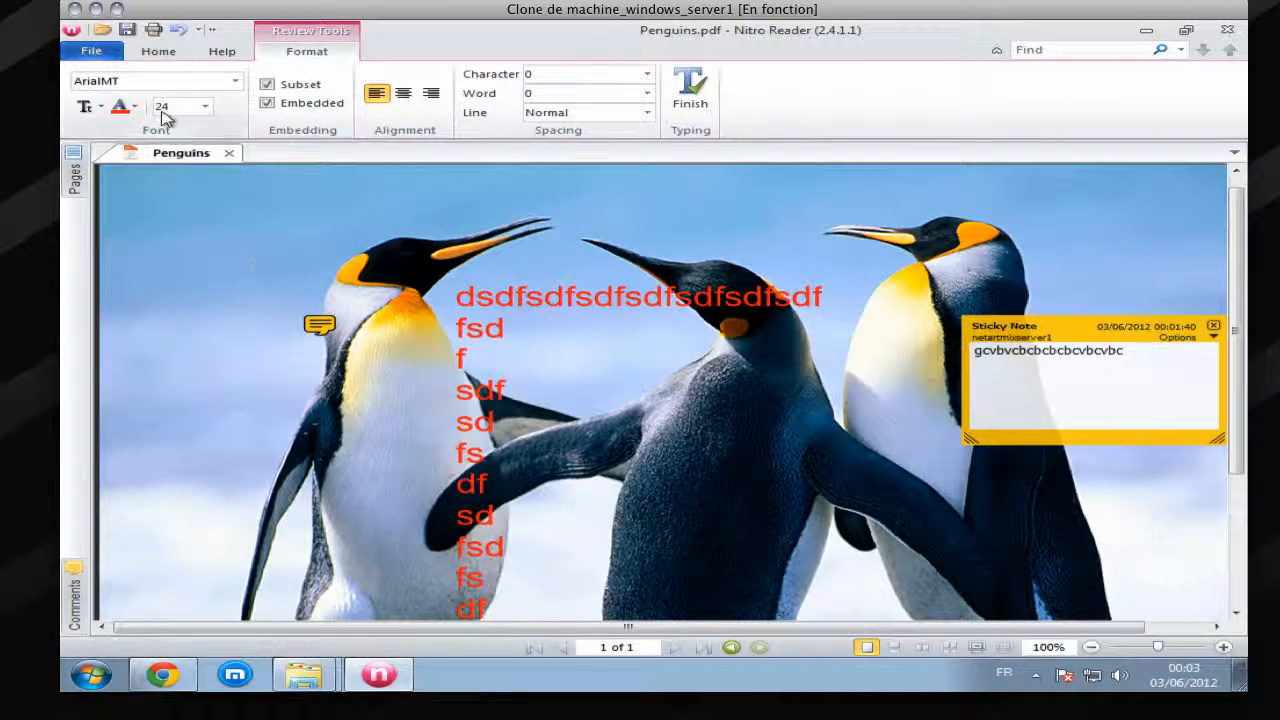
Step: Save a copy of the annotated Penguins PDF as a PDF document named "fsdfsdfsdfsdfsdfsdff" in Échantillons d'images
left_click(132, 47)
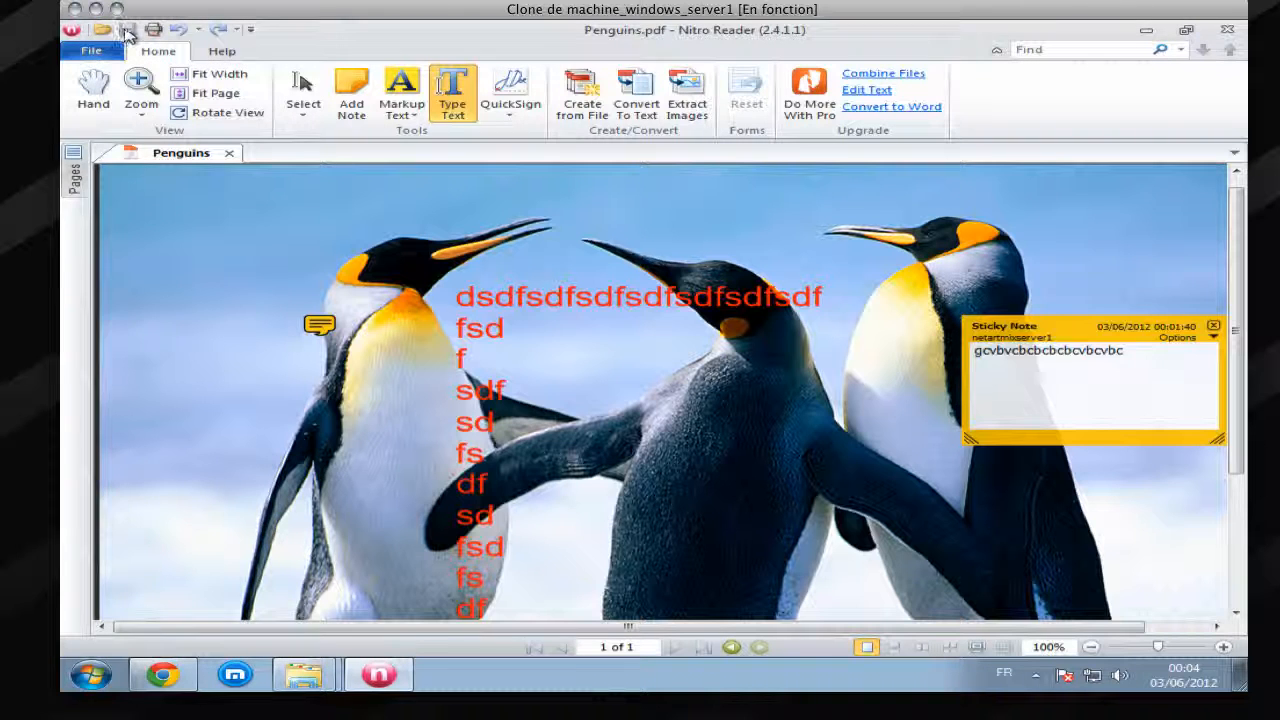
left_click(95, 54)
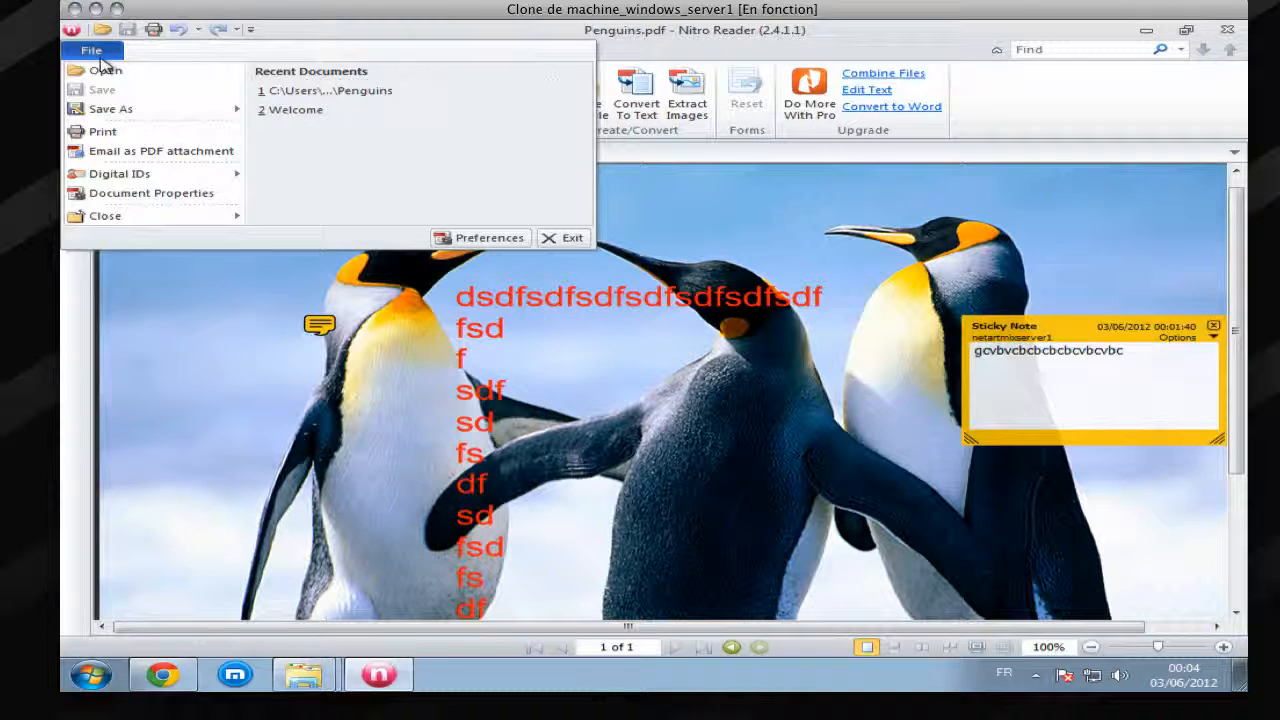
mouse_move(119, 115)
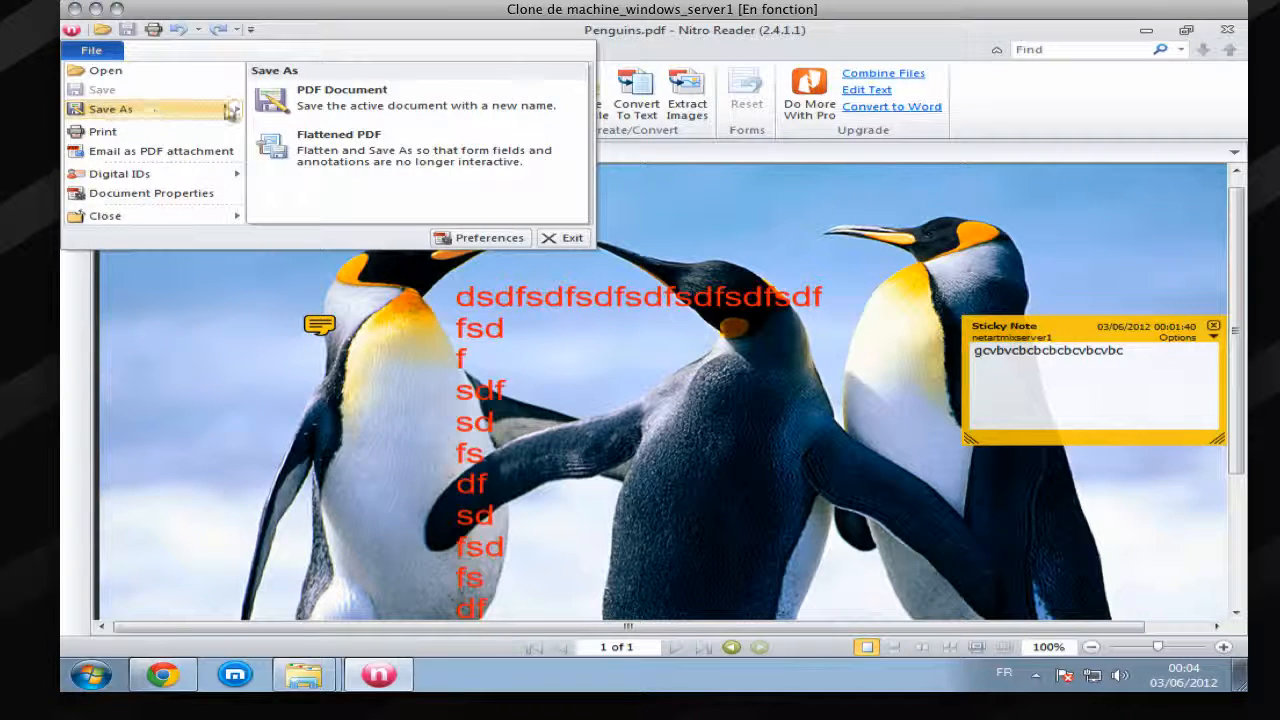
left_click(333, 118)
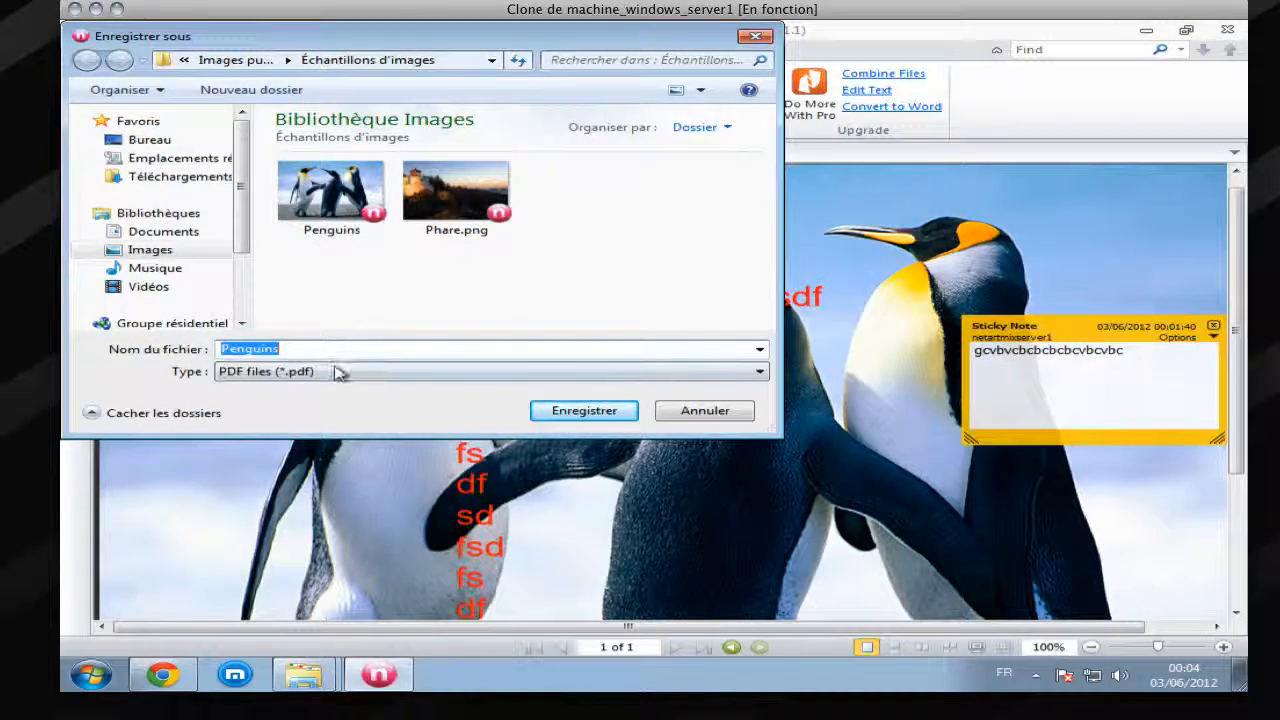
type("fsdfs")
key("Tab")
type("dfsdfsdfsdfsdf")
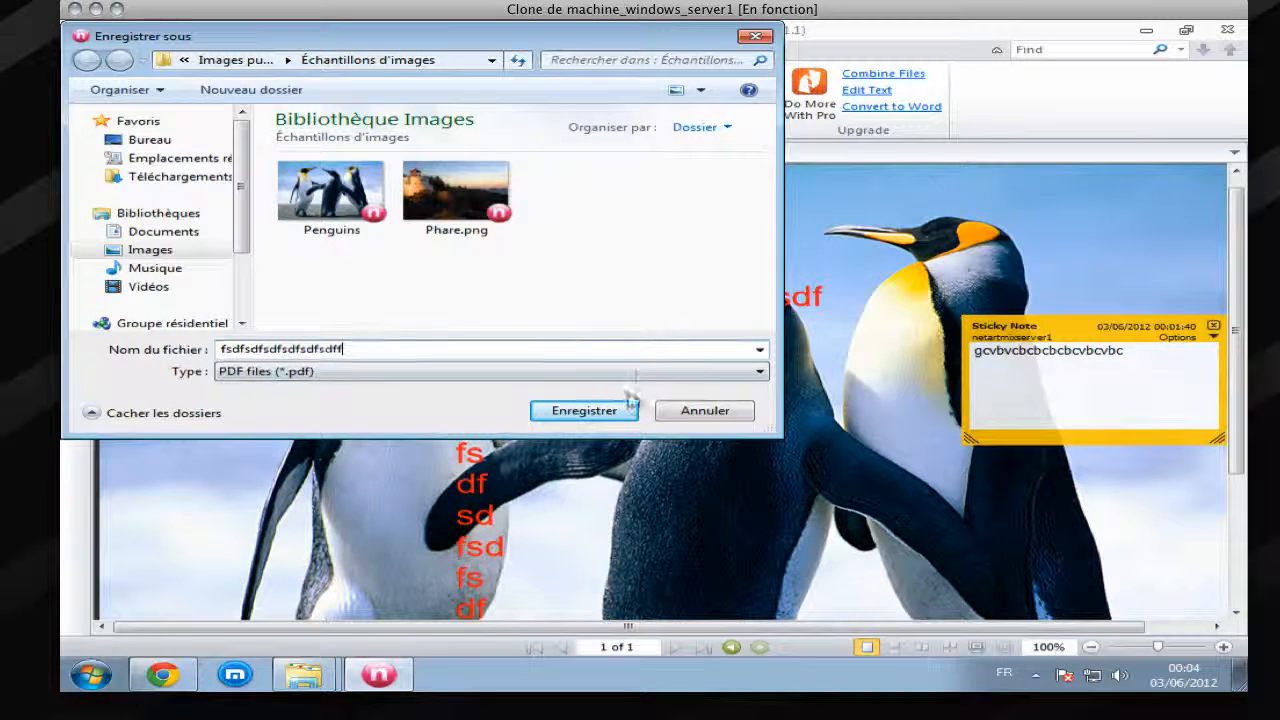
left_click(612, 410)
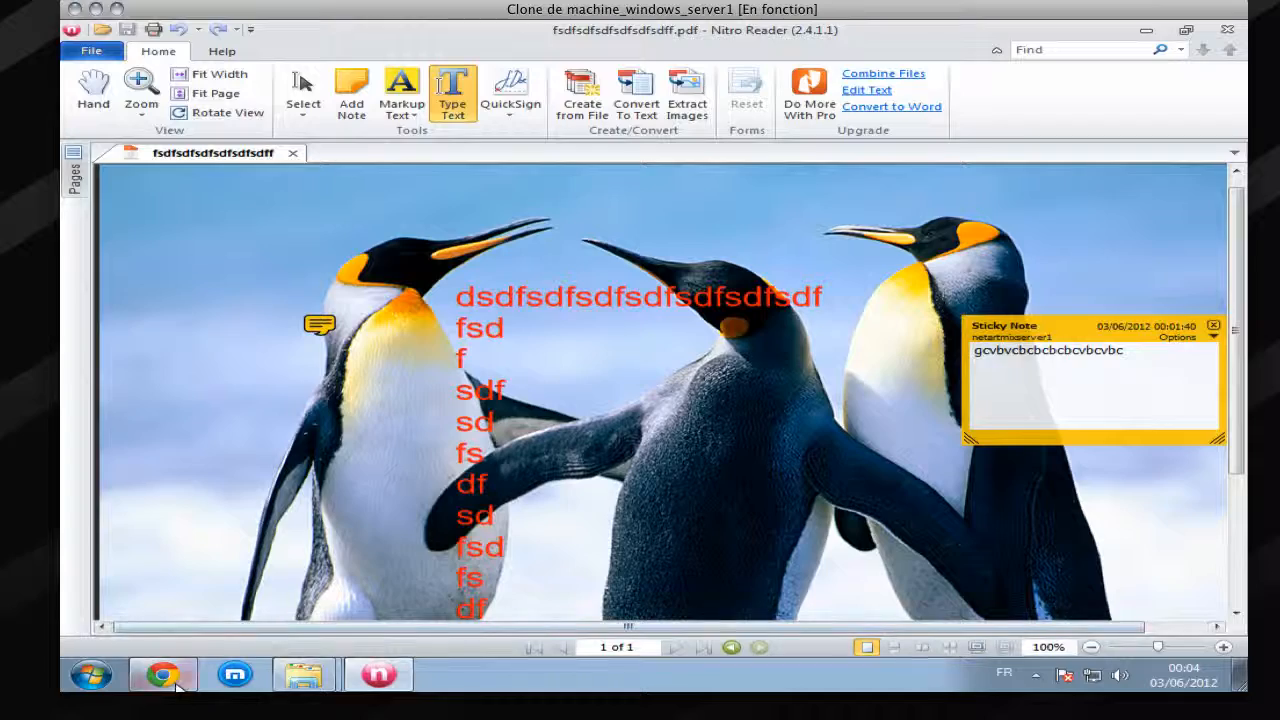
Step: View the saved "fsdfsdfsdfsdfsdfsdff" PDF from the Images library's Échantillons d'images folder, and close the reader and the spare folder window
left_click(90, 675)
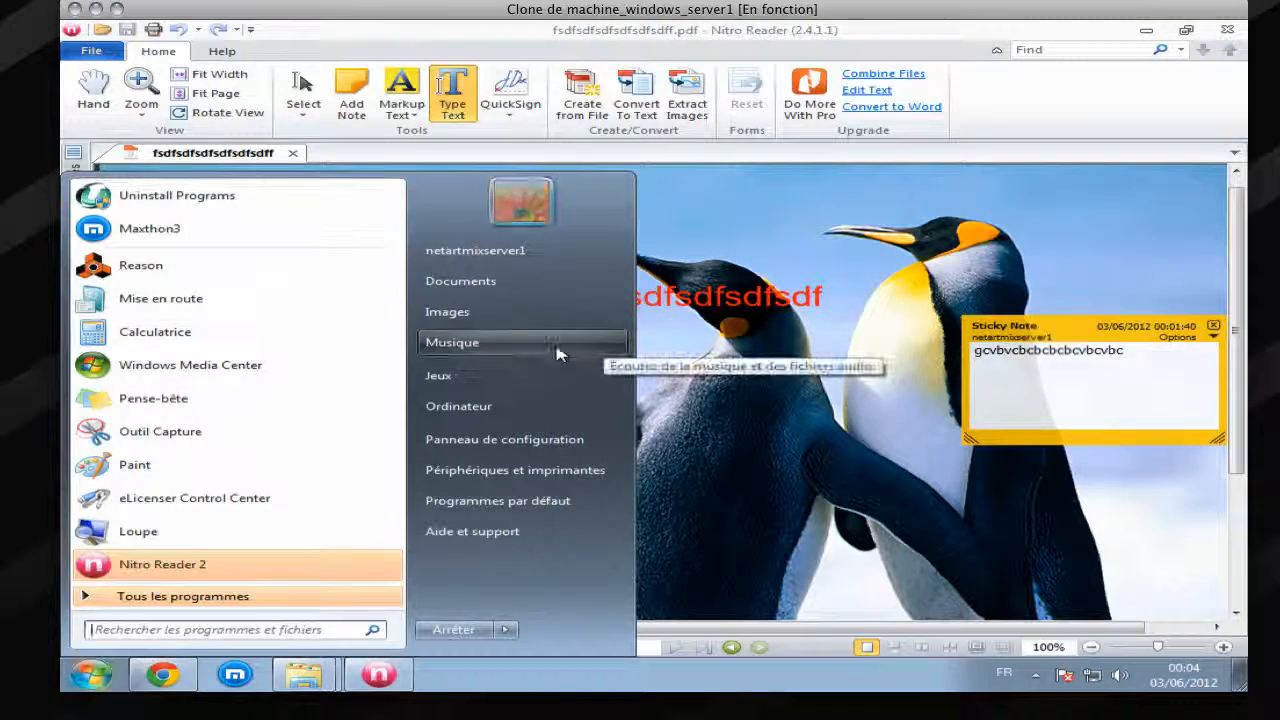
left_click(556, 313)
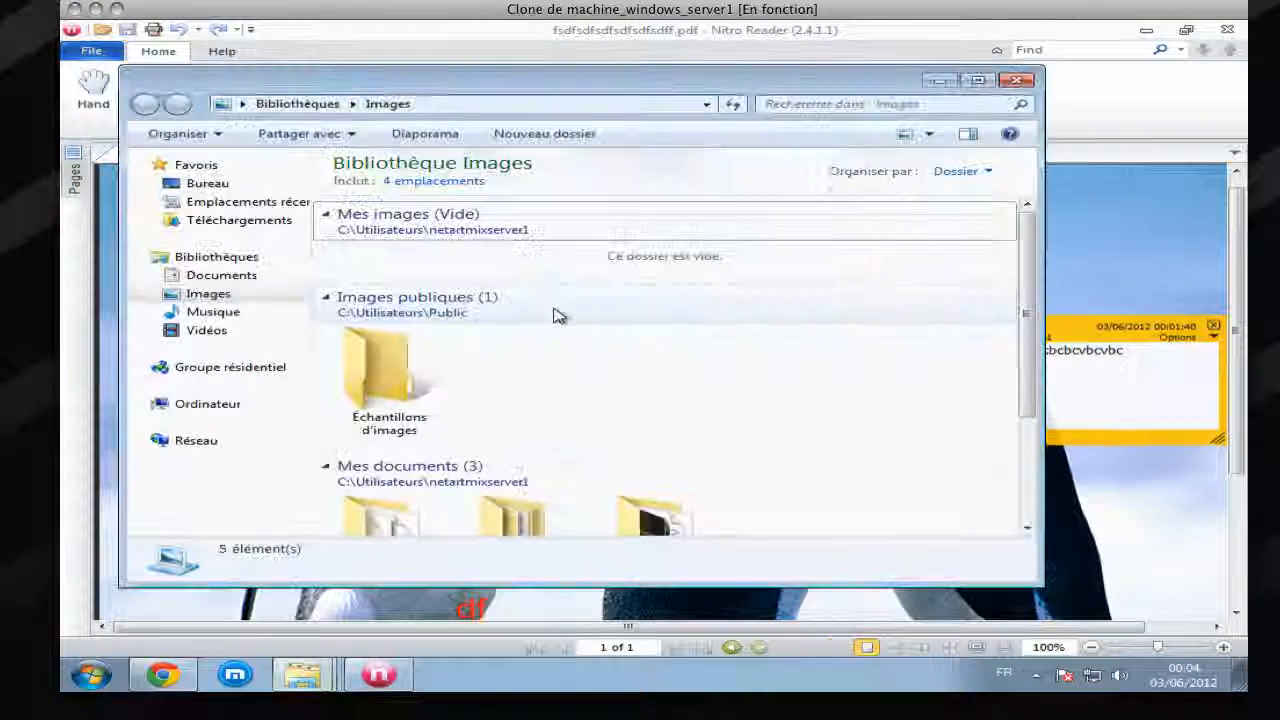
double_click(372, 362)
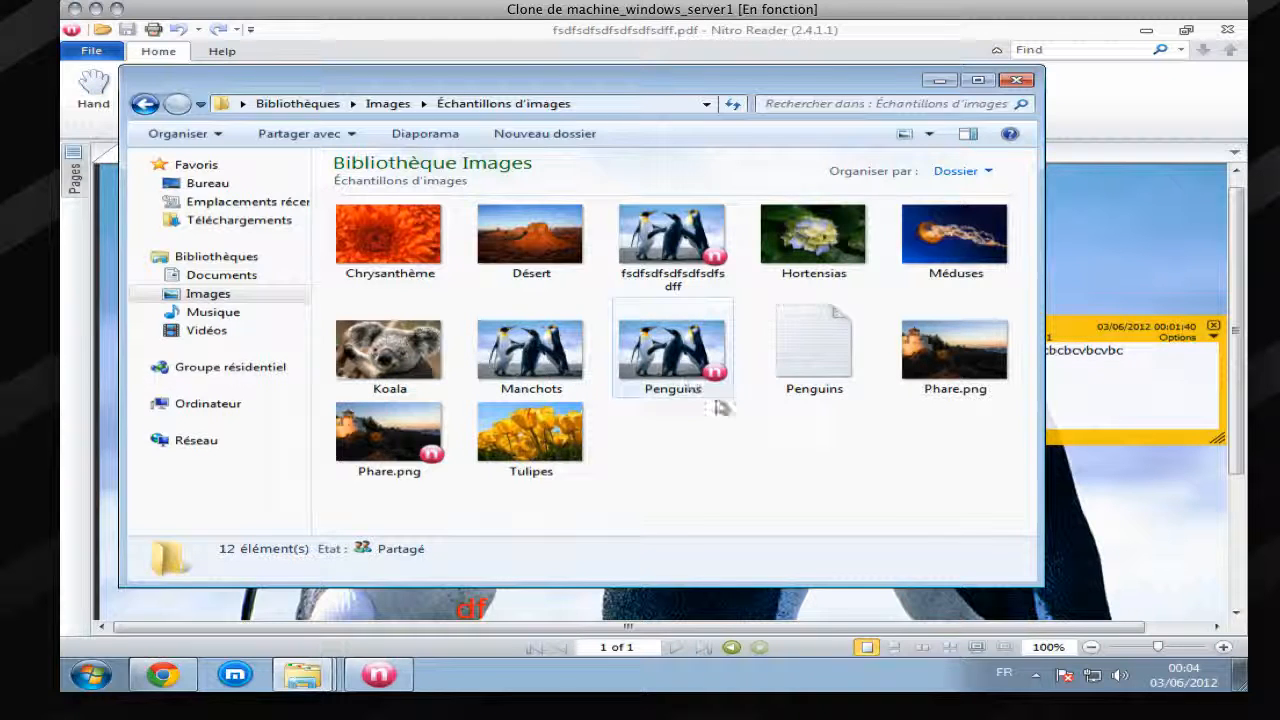
left_click(655, 245)
right_click(653, 241)
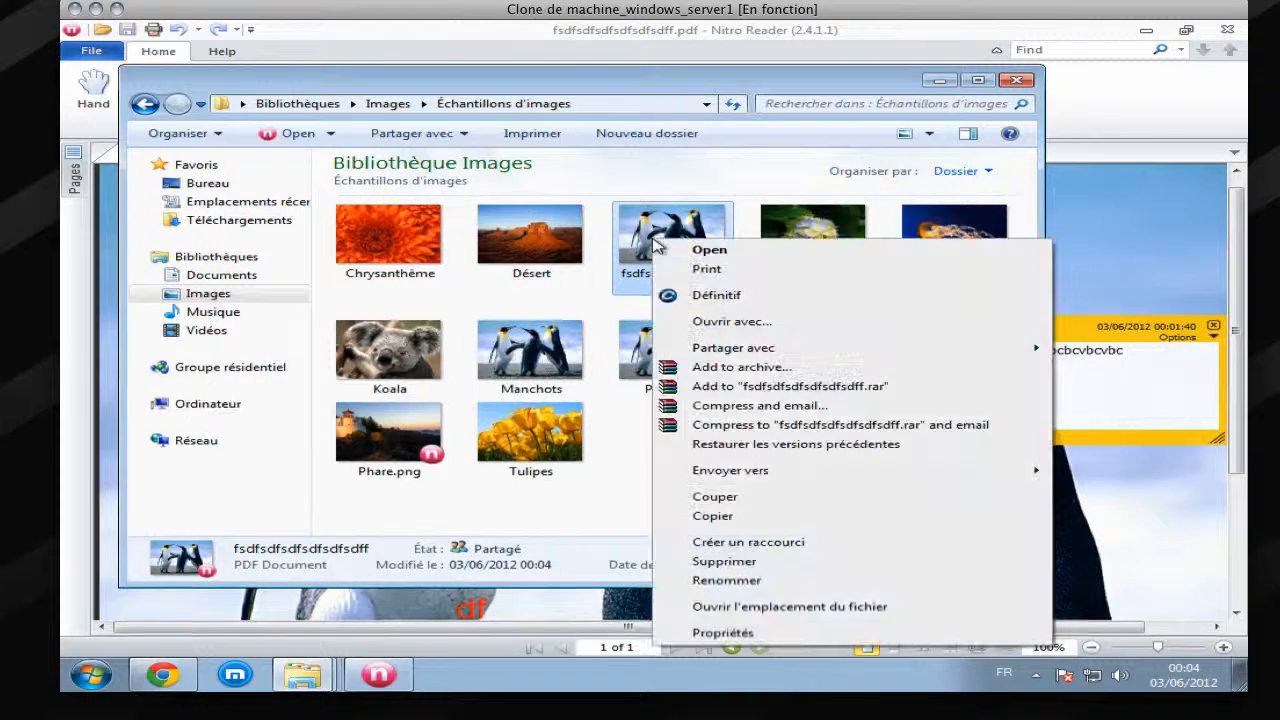
left_click(694, 254)
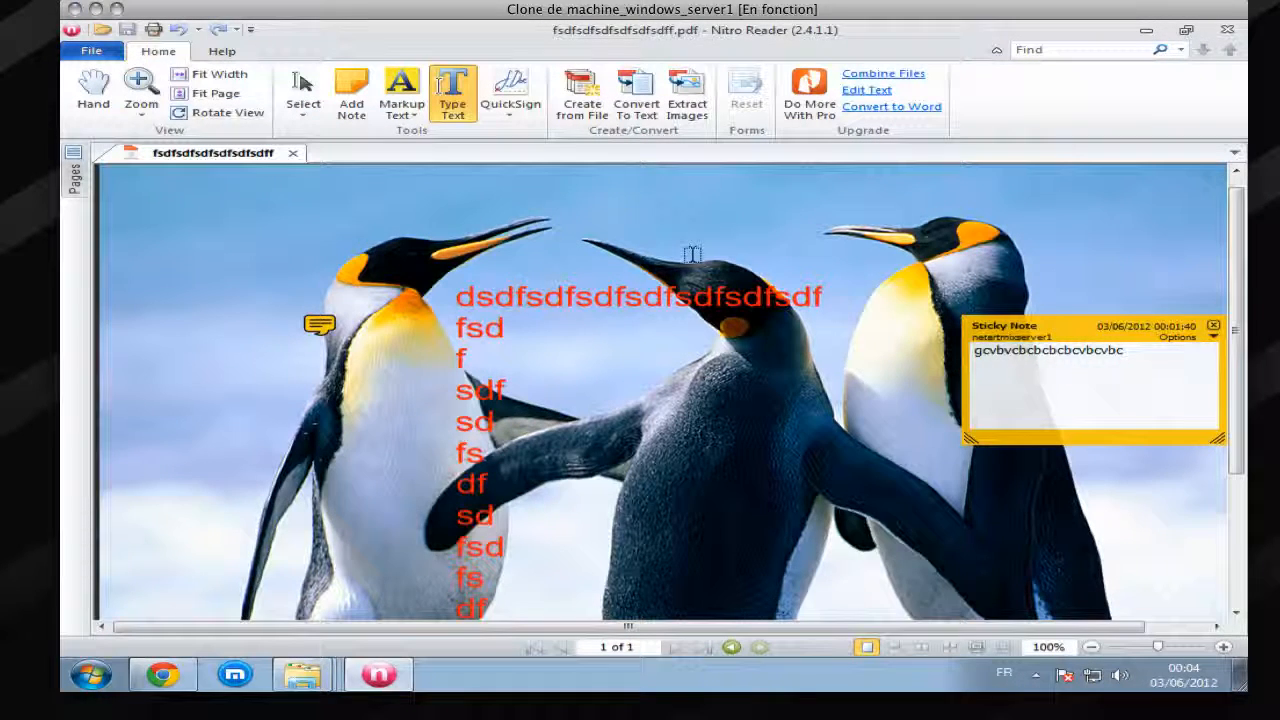
left_click(318, 324)
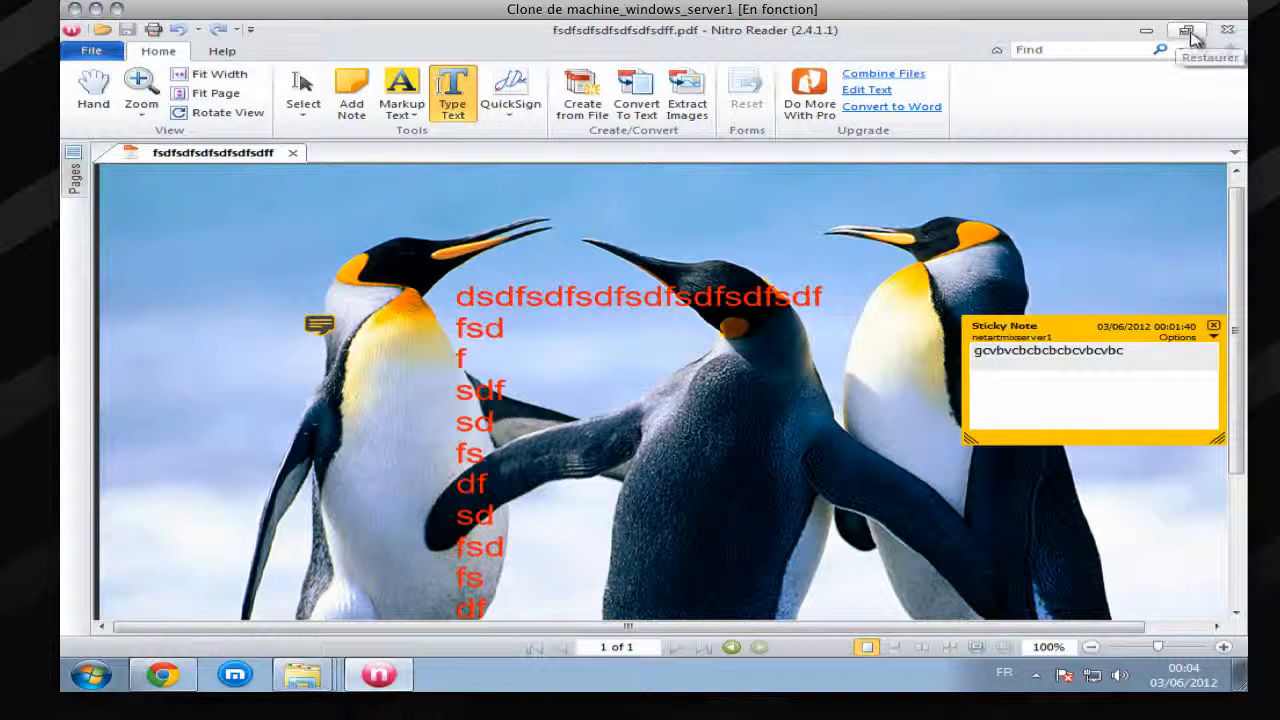
left_click(1227, 30)
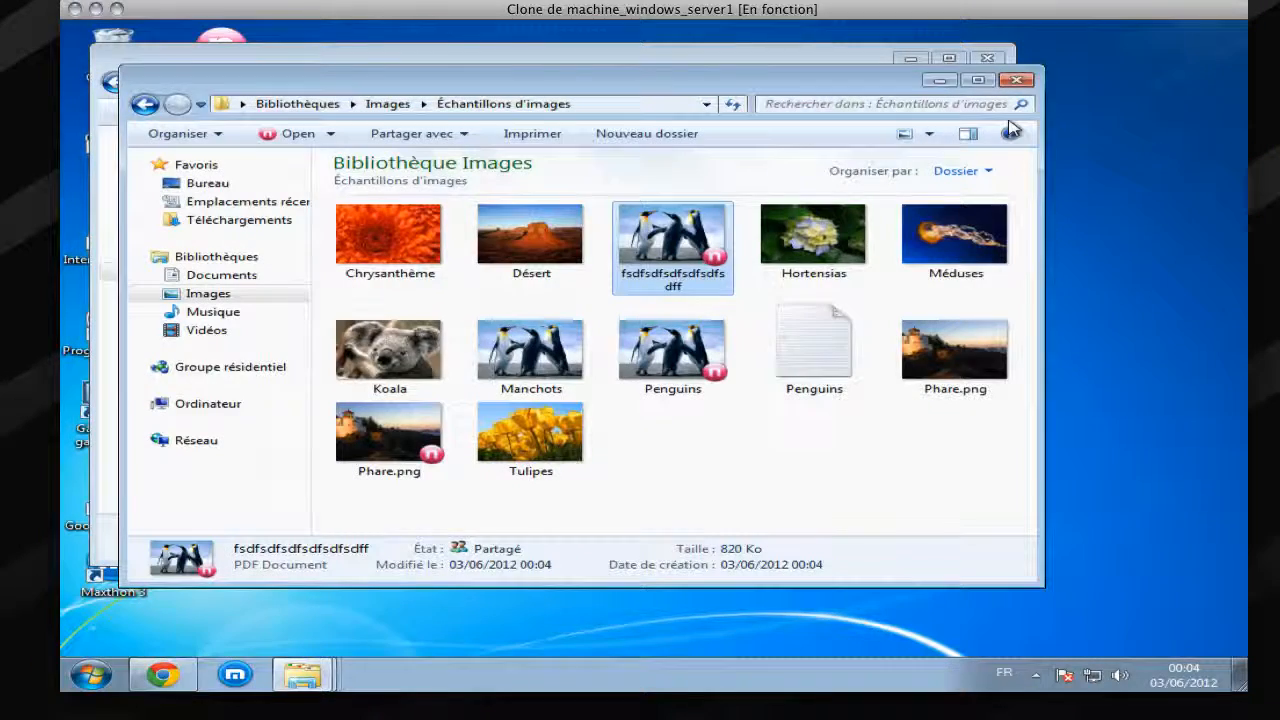
left_click(987, 58)
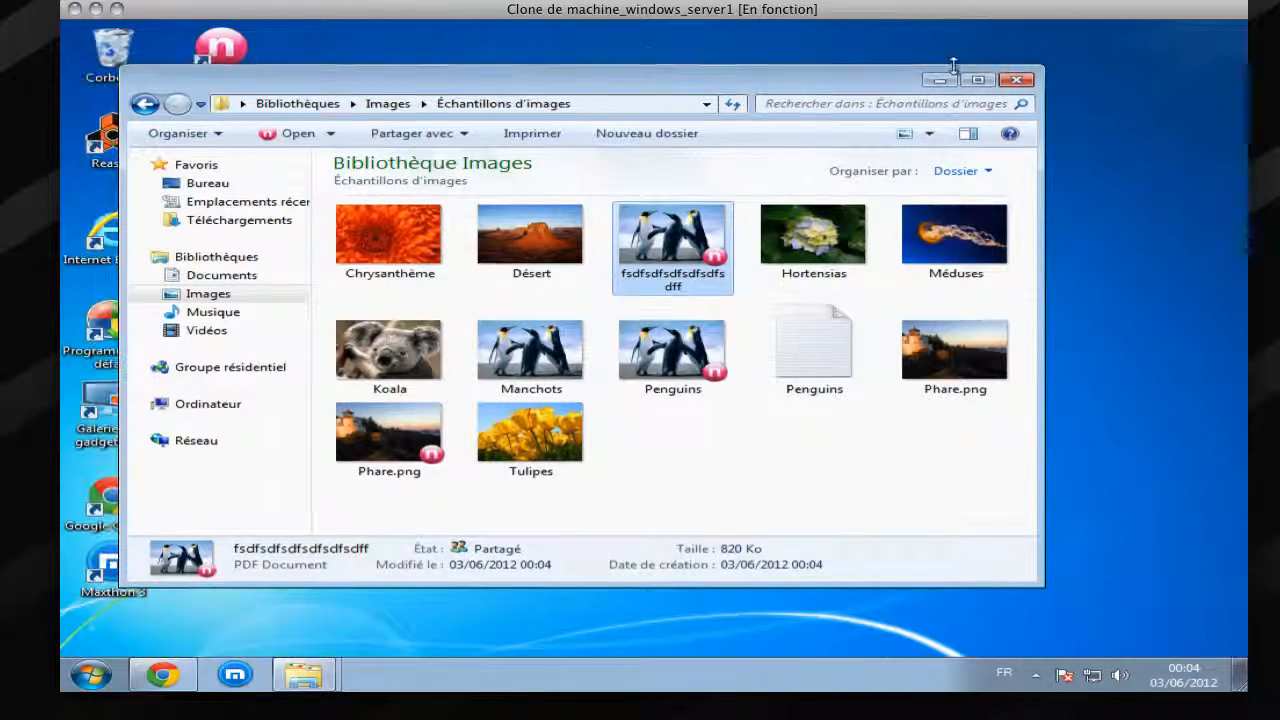
right_click(676, 258)
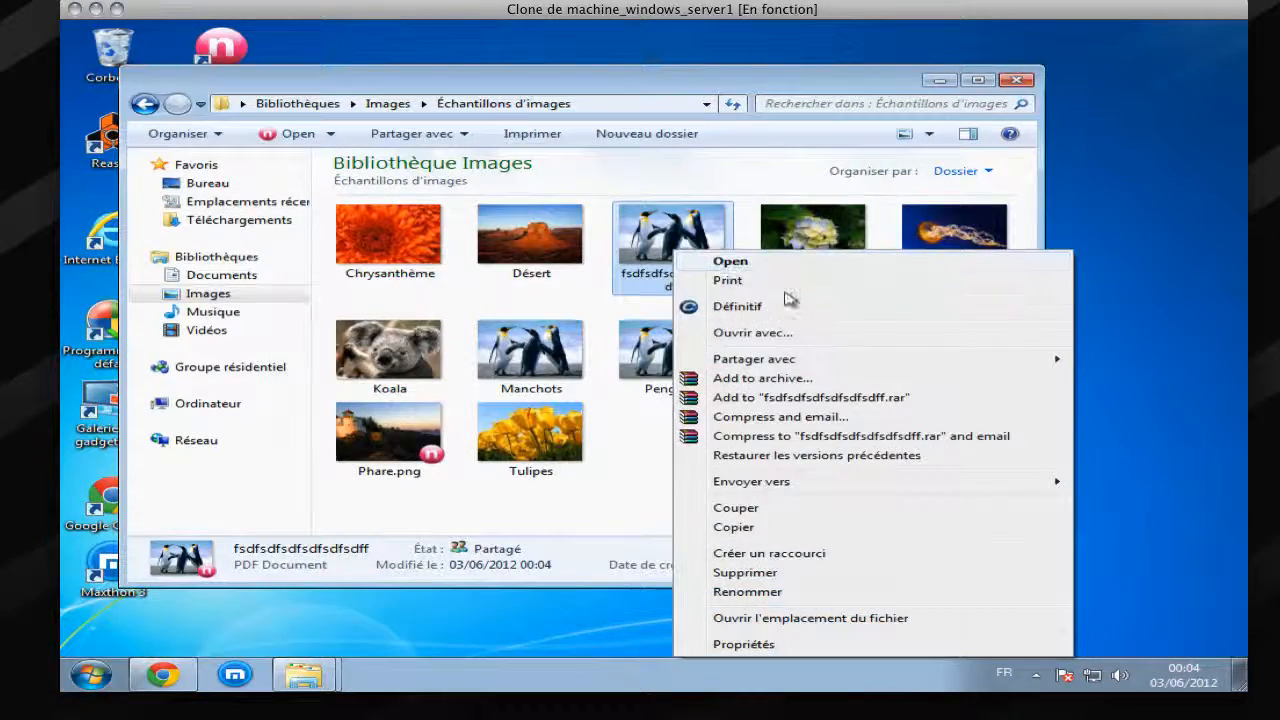
left_click(803, 333)
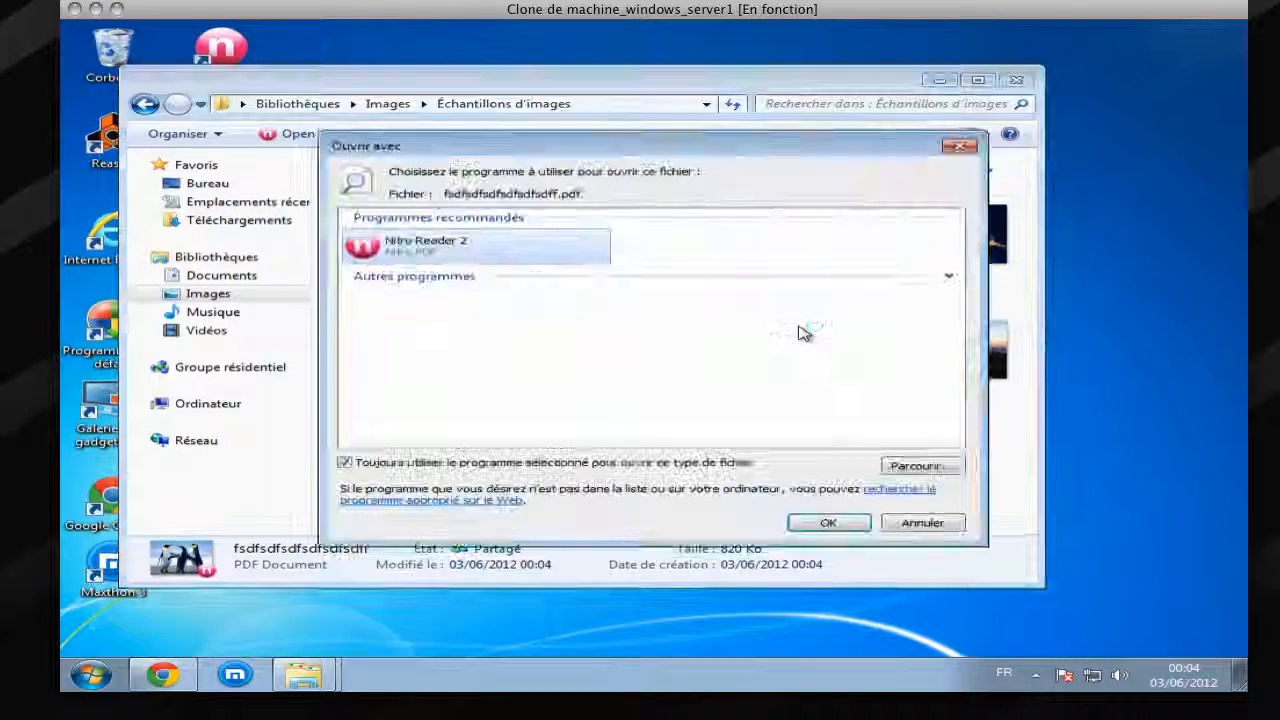
left_click(962, 147)
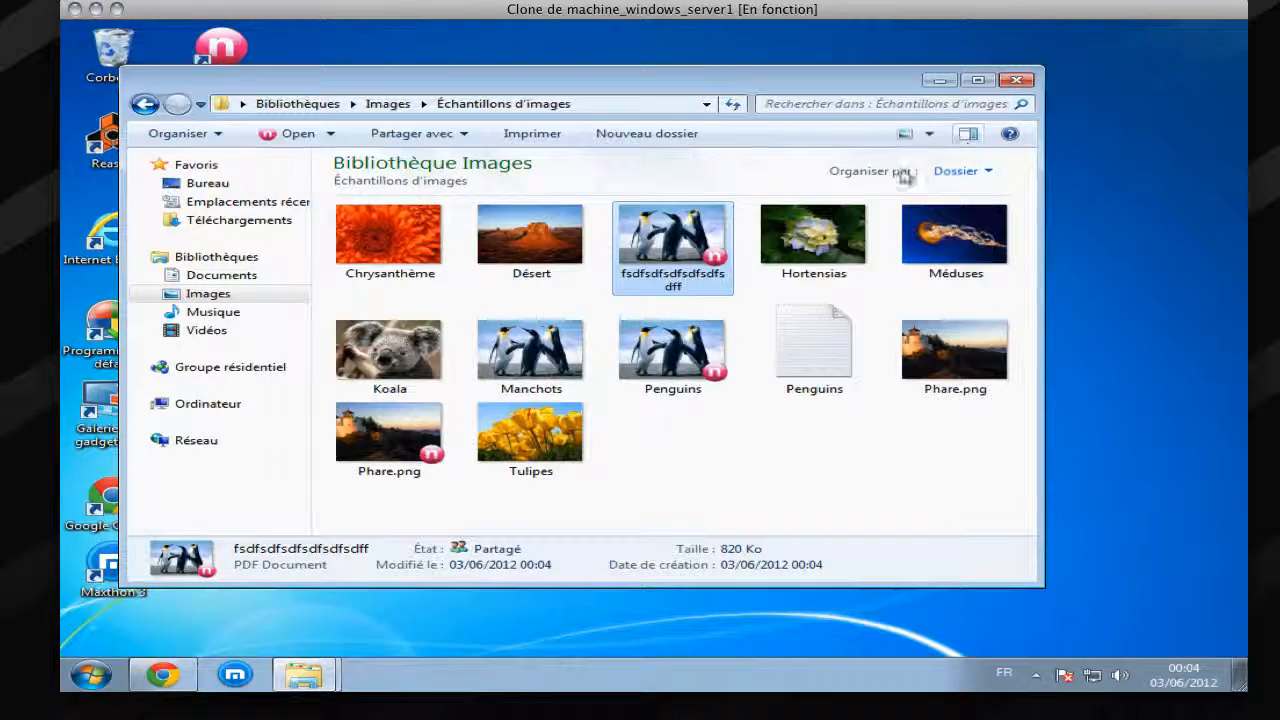
right_click(712, 254)
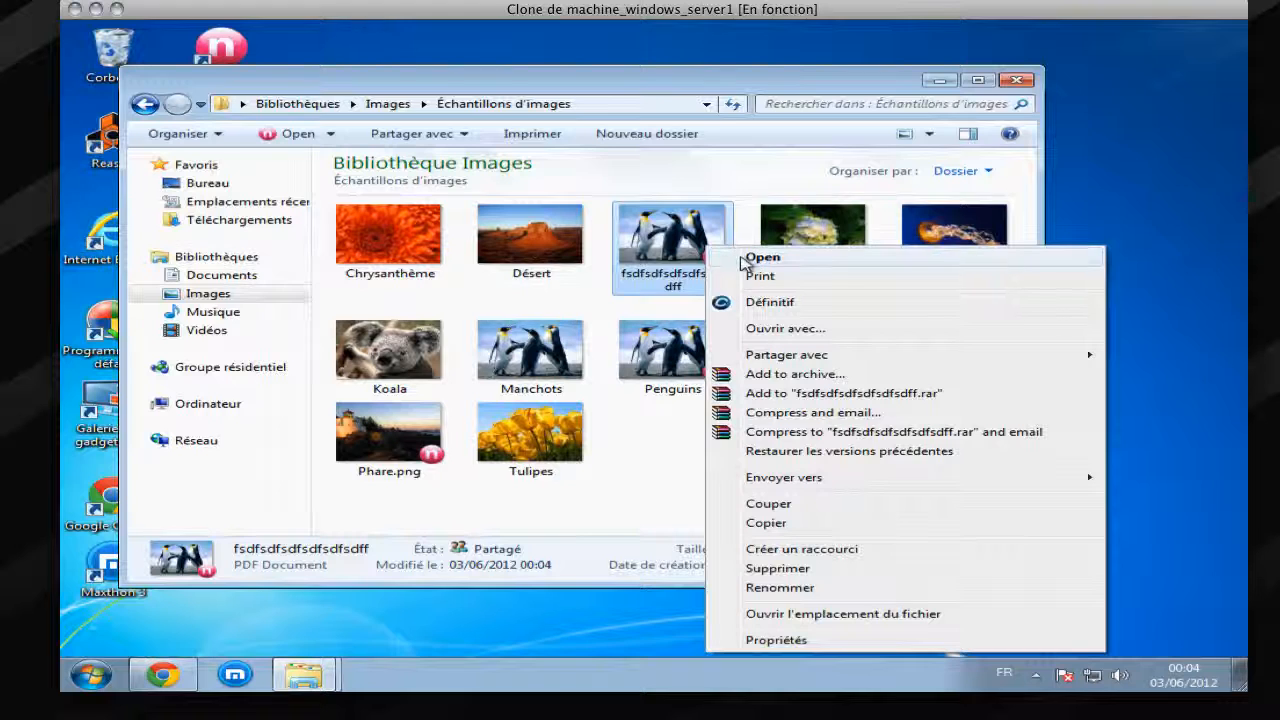
left_click(829, 302)
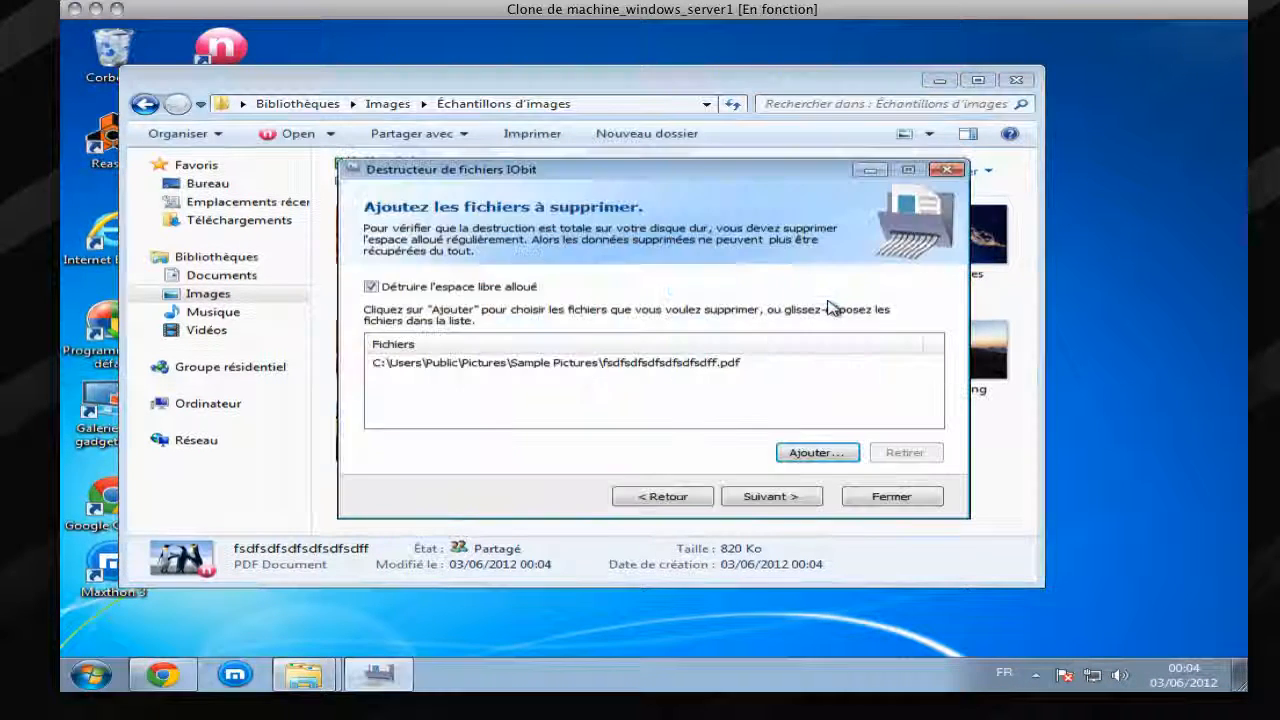
left_click(850, 490)
right_click(680, 260)
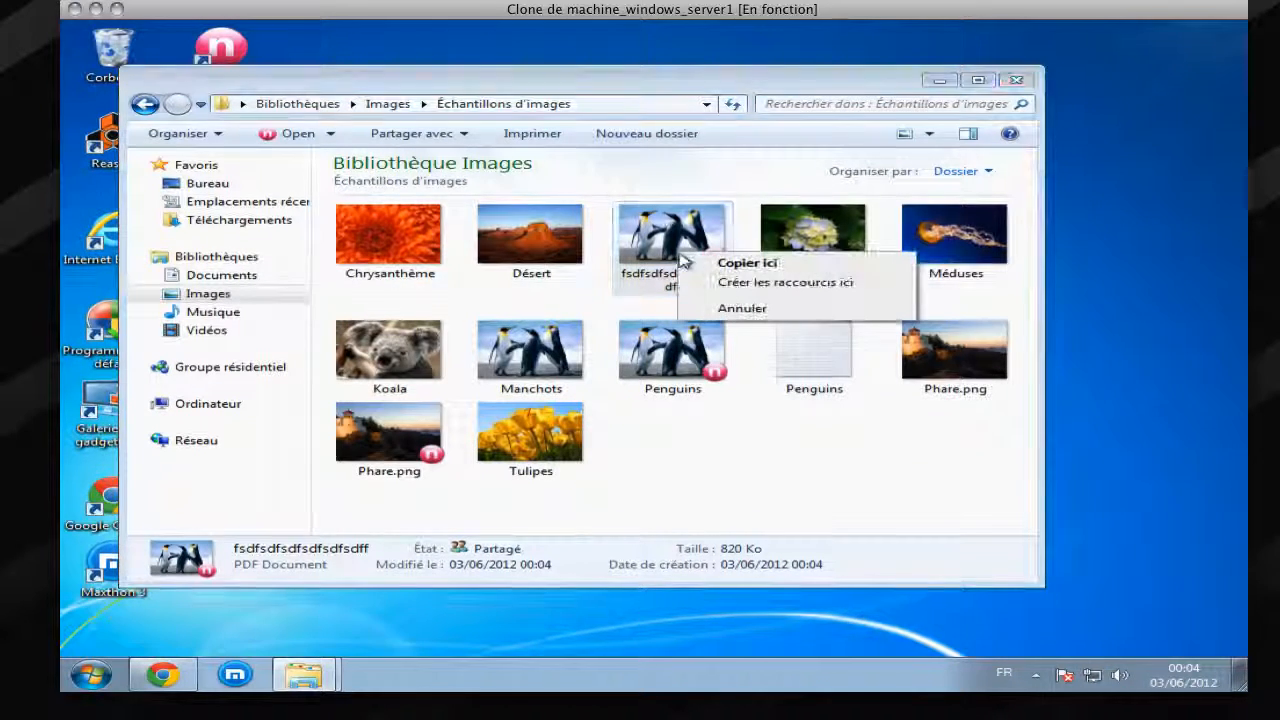
Step: Reopen the saved "fsdfsdfsdfsdfsdfsdff" PDF from Échantillons d'images and enlarge its sticky note to roughly twice the width
right_click(668, 241)
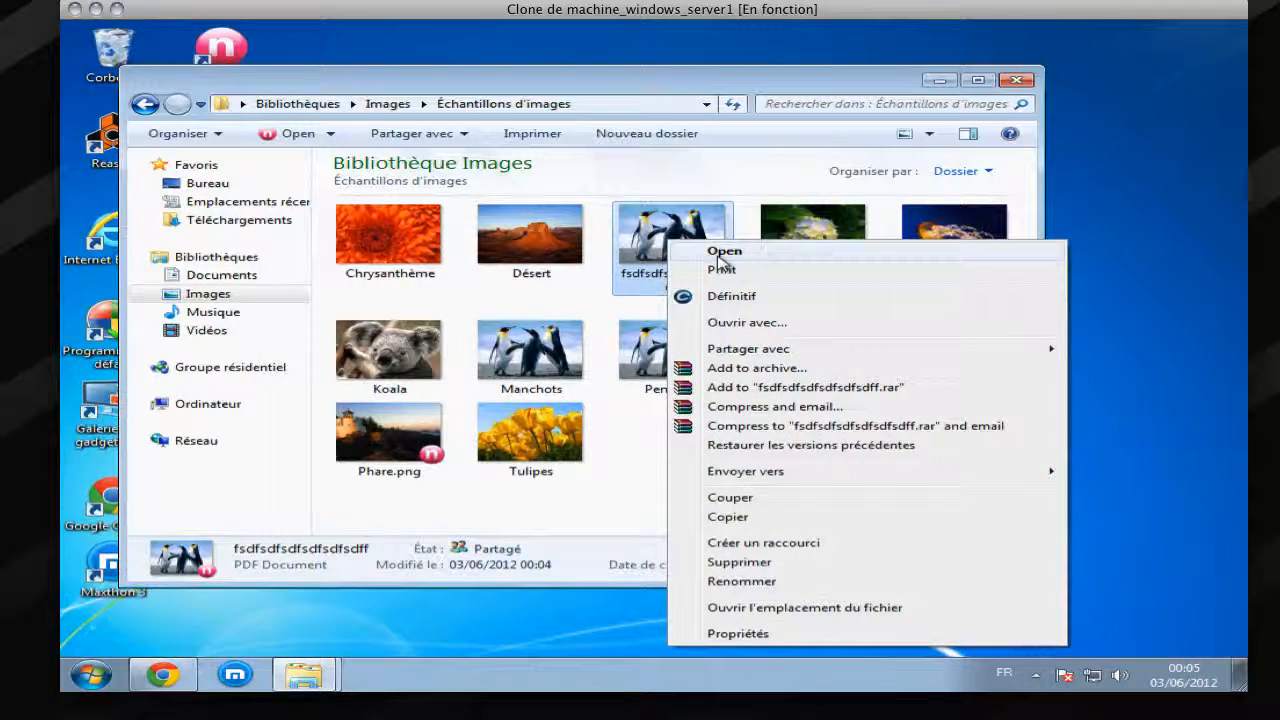
left_click(722, 252)
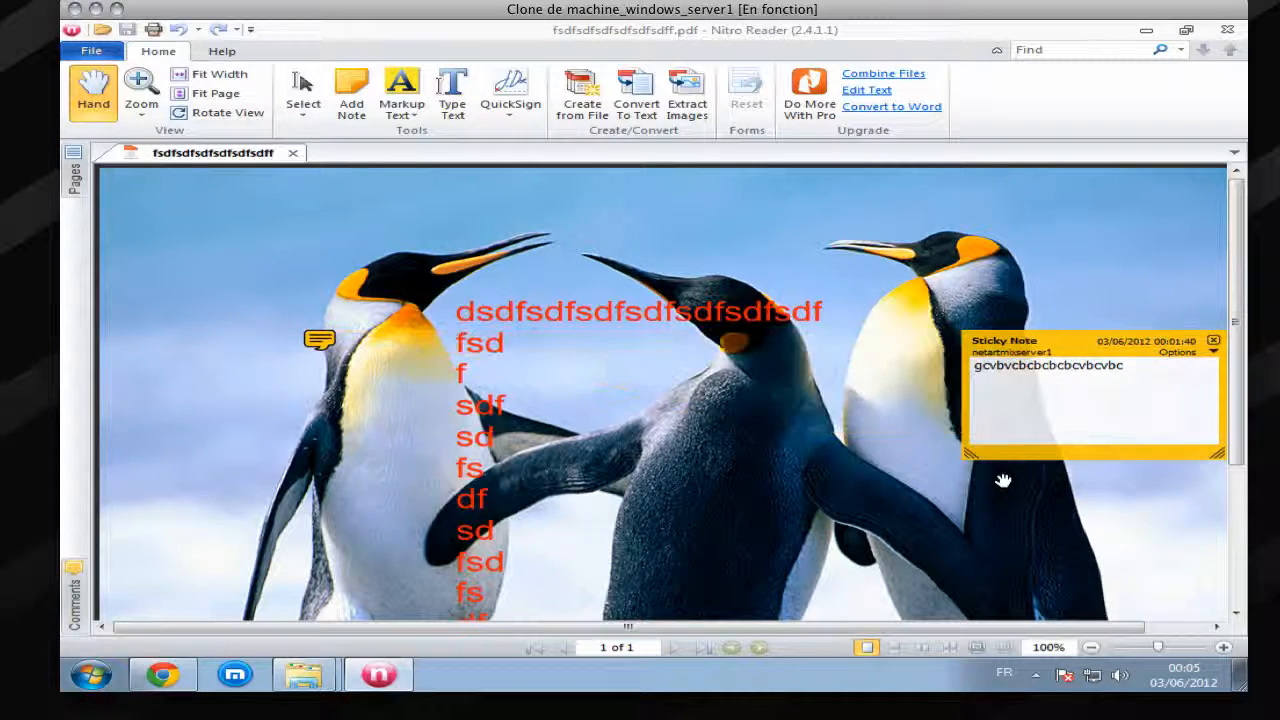
left_click_drag(968, 455, 290, 490)
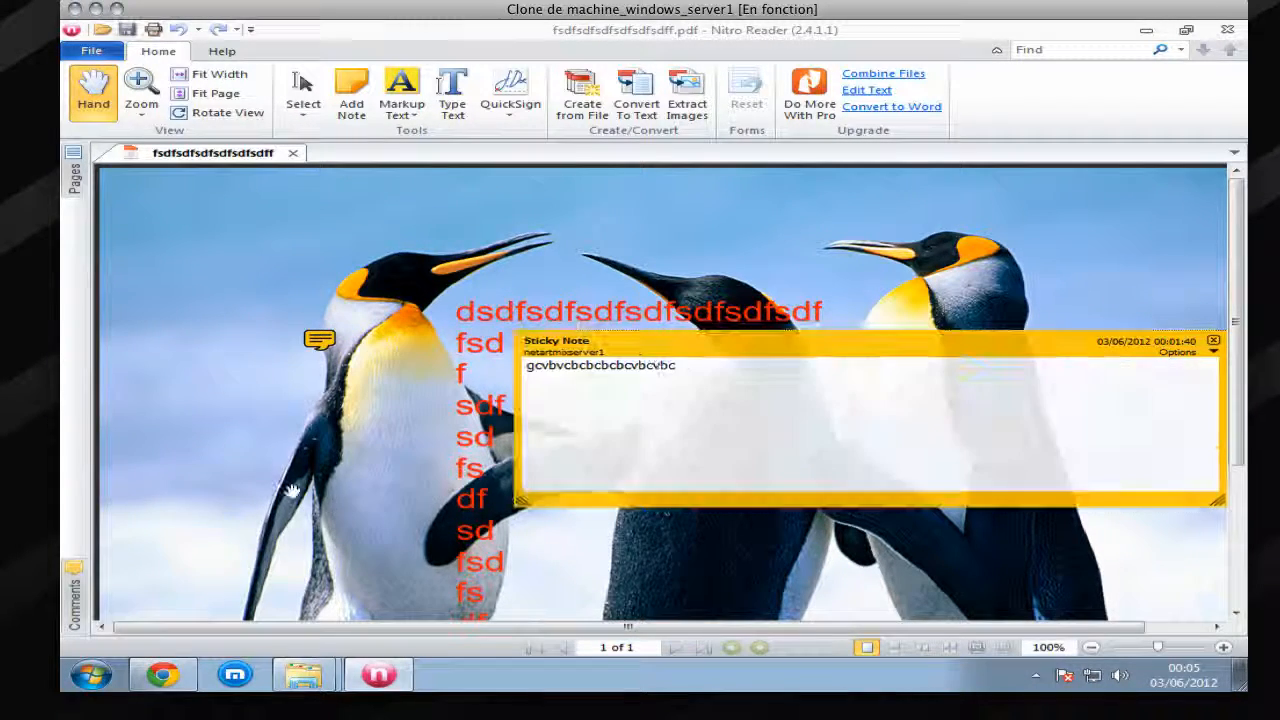